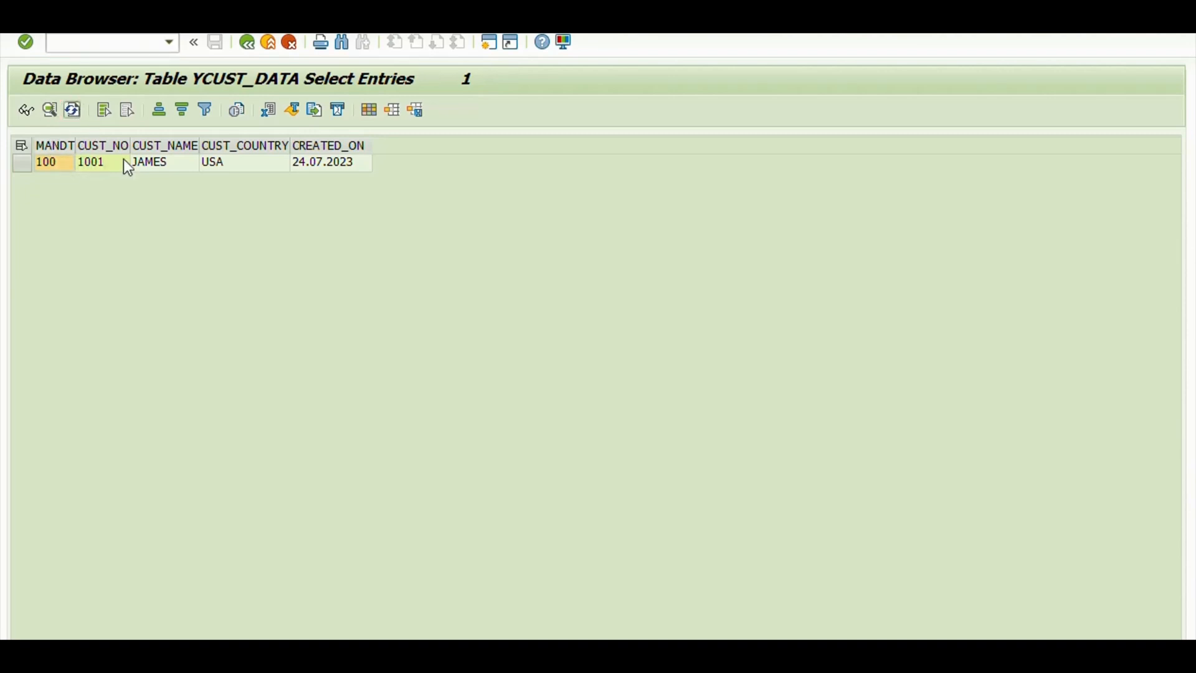
# - Return from the entries list to the YCUST_DATA table definition and review the Data Browser/Table View Editing options
pyautogui.click(52, 163)
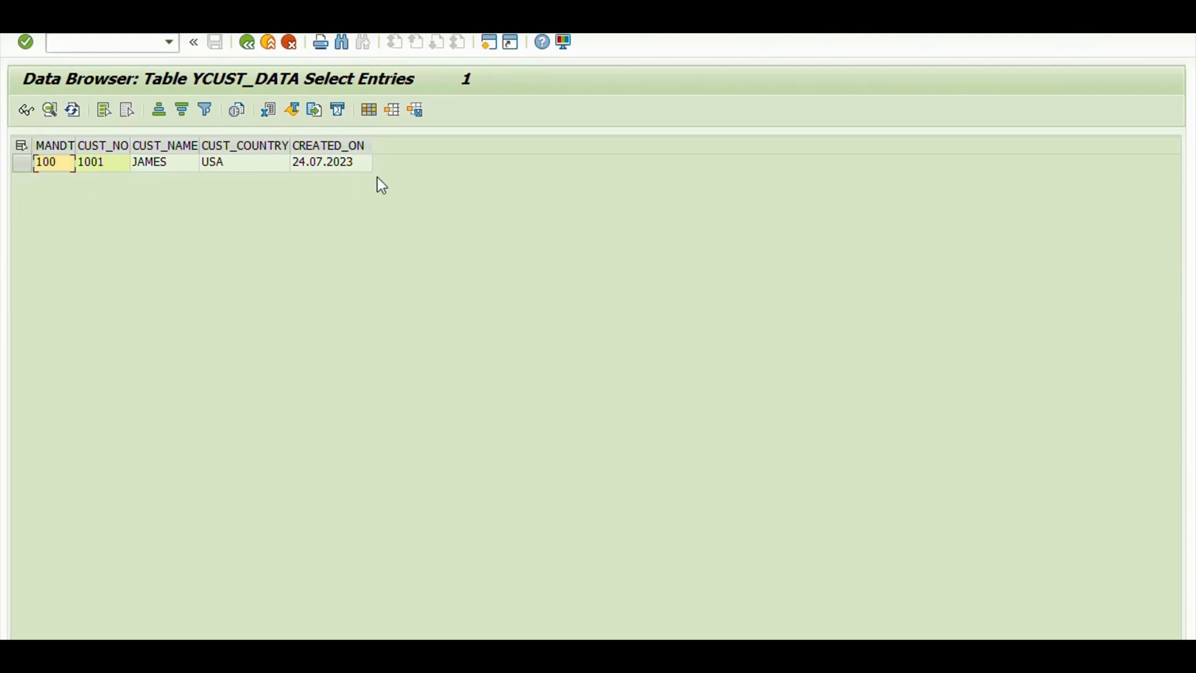
pyautogui.click(242, 50)
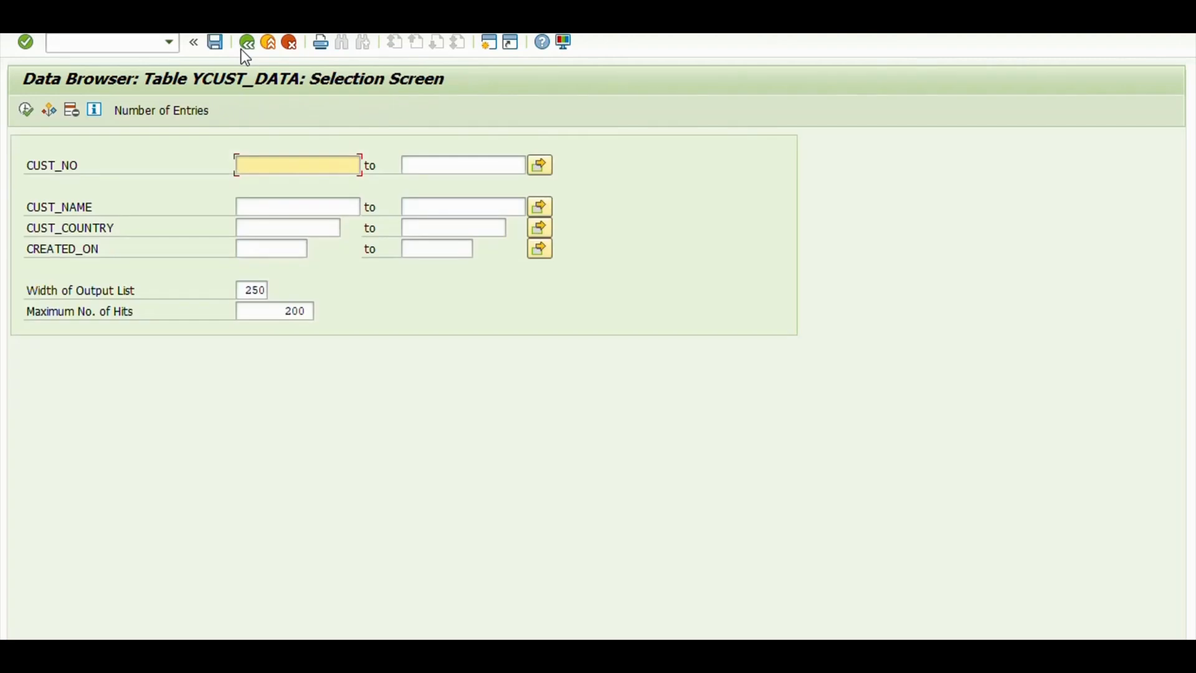
pyautogui.click(242, 50)
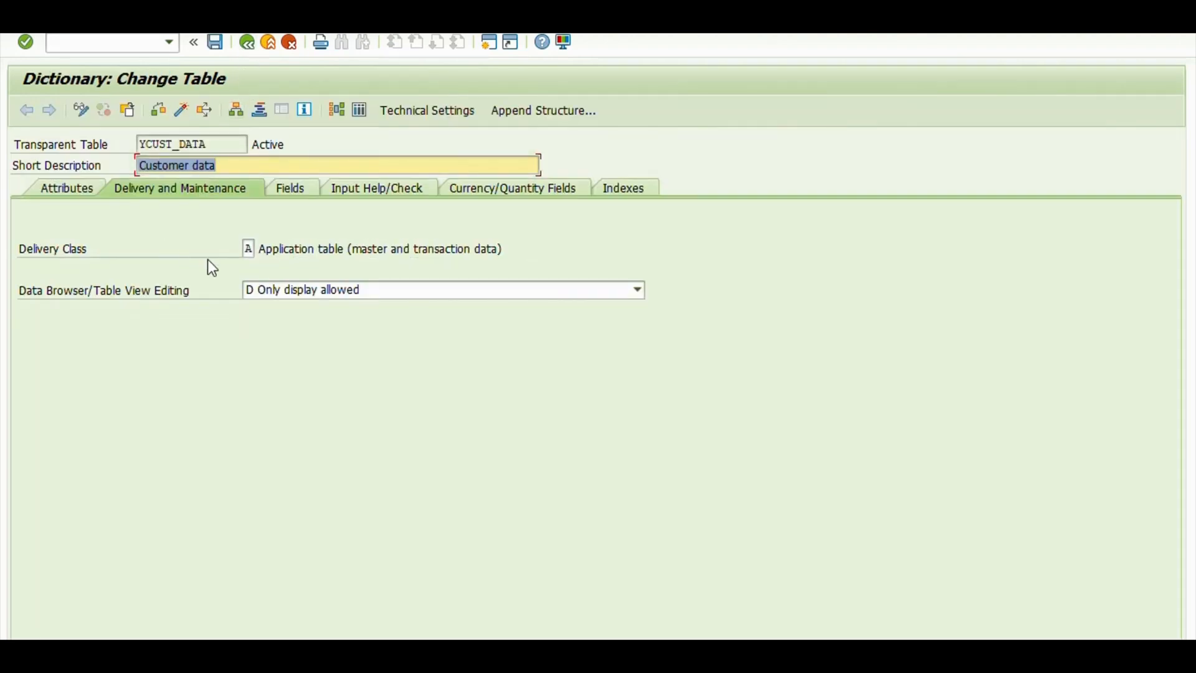
pyautogui.click(383, 290)
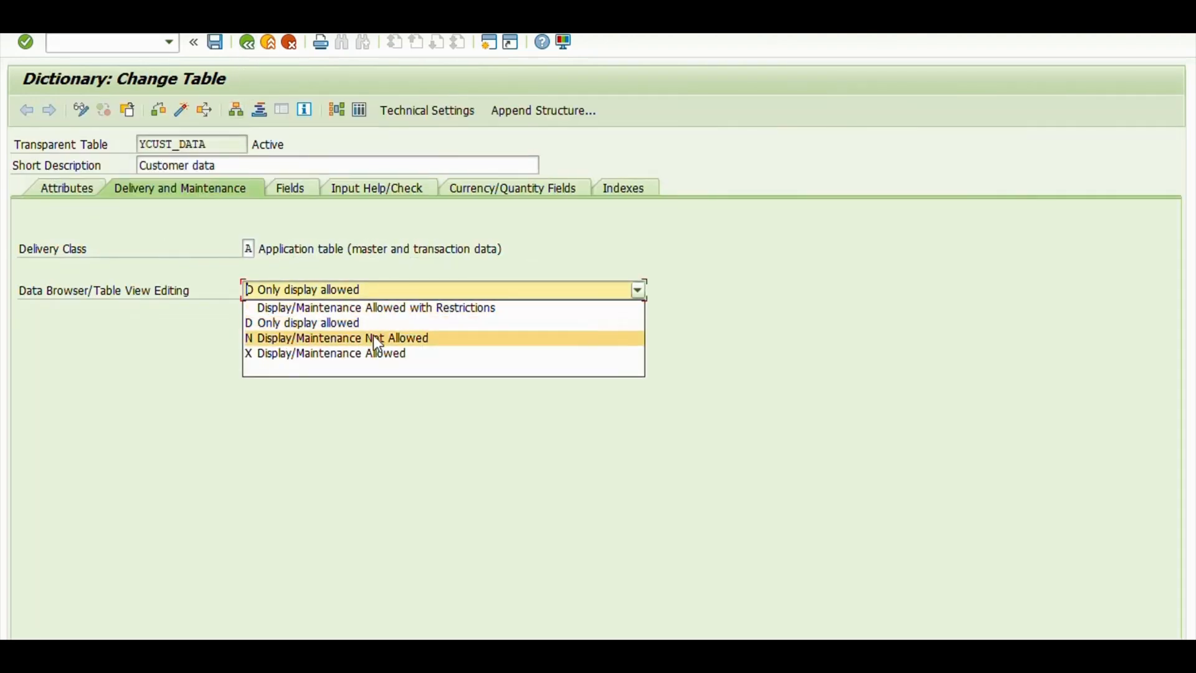
pyautogui.click(203, 270)
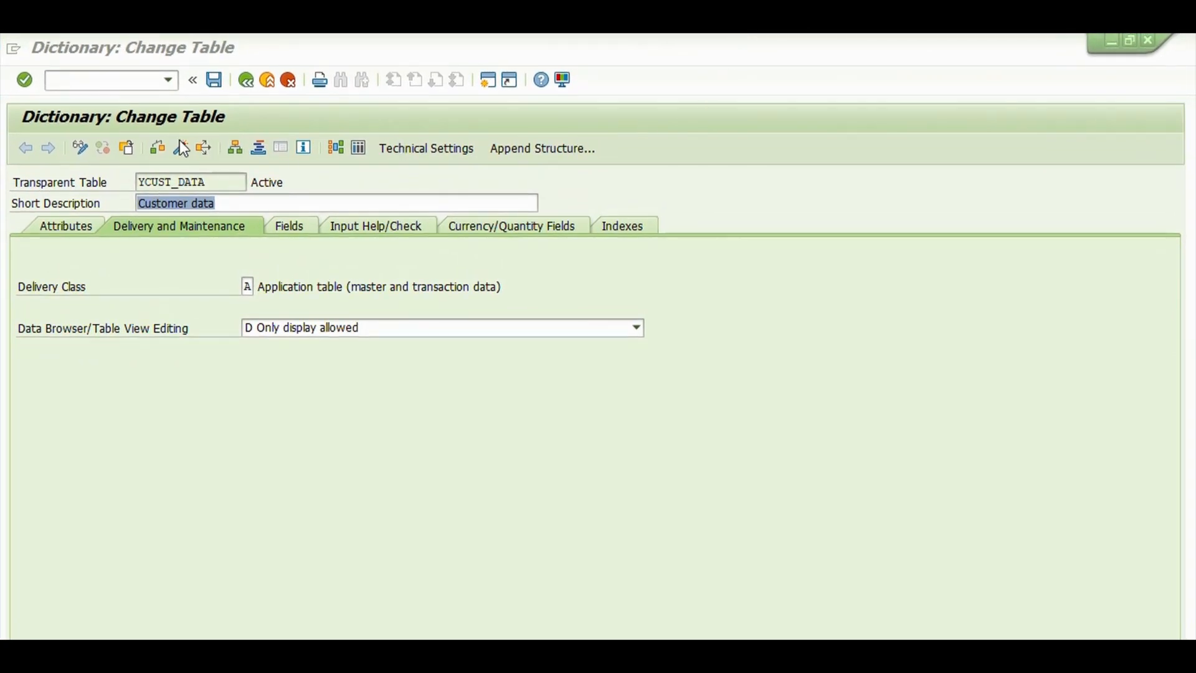
# - Try to create new table entries for YCUST_DATA from its definition
pyautogui.click(189, 462)
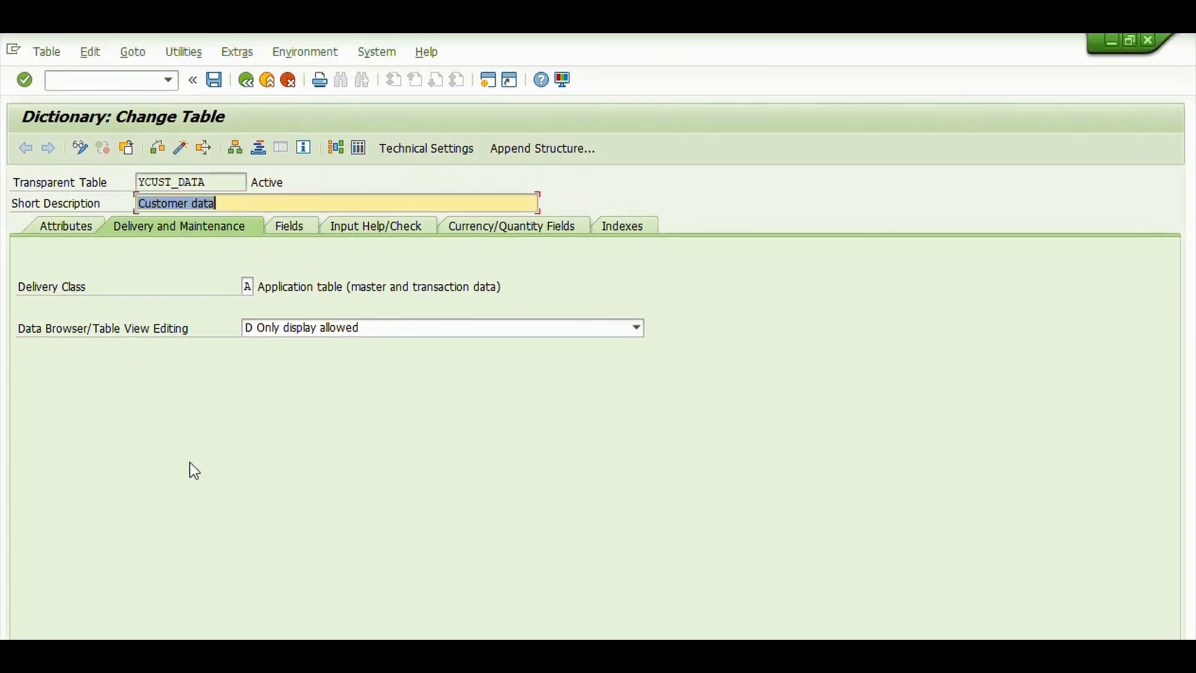
pyautogui.click(187, 53)
pyautogui.moveTo(279, 281)
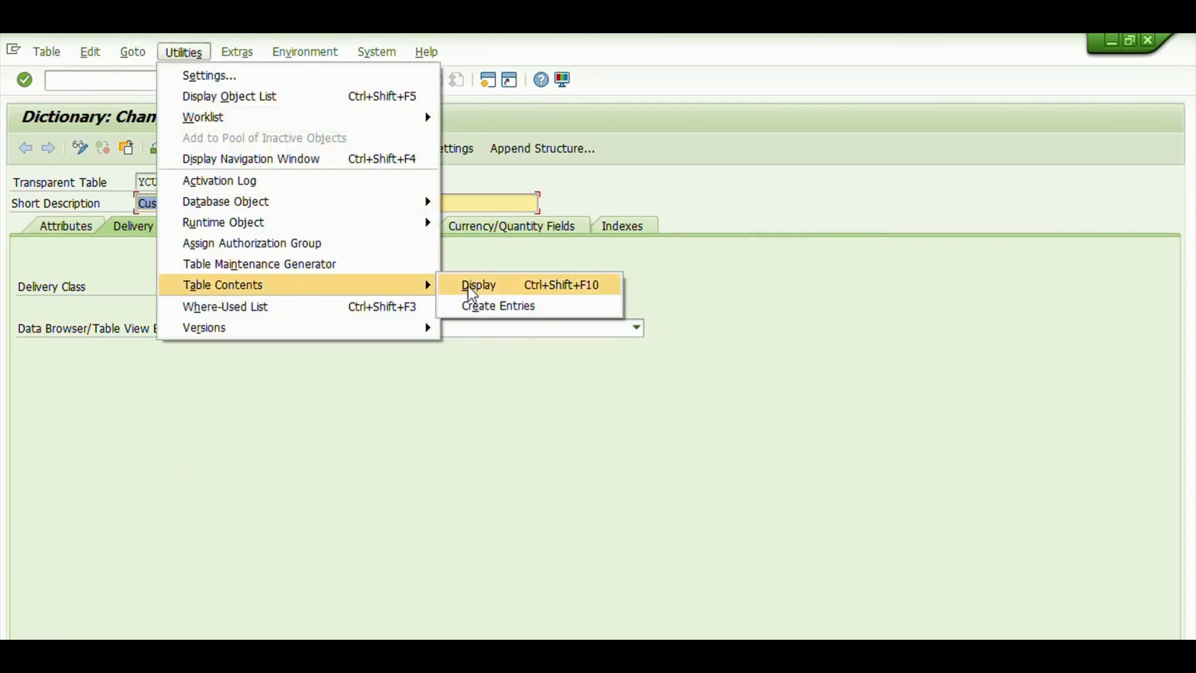
pyautogui.click(548, 303)
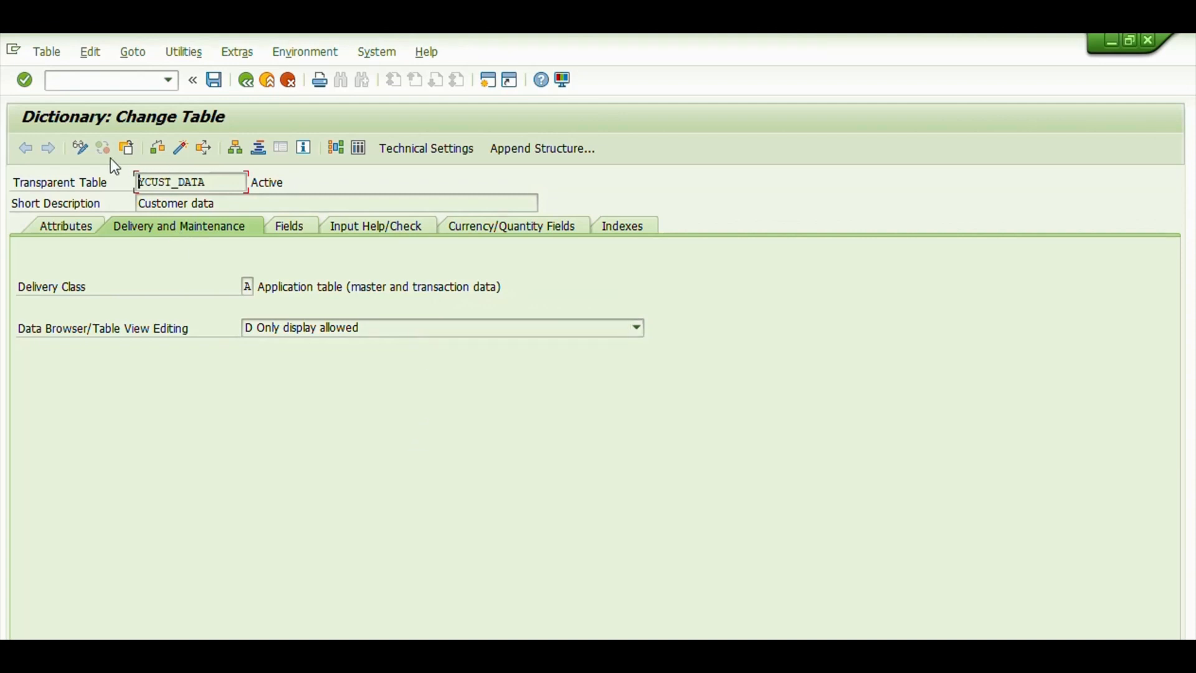
# - Put YCUST_DATA in change mode, set Data Browser/Table View Editing to "Display/Maintenance Not Allowed" and activate the table
pyautogui.click(80, 149)
pyautogui.click(488, 331)
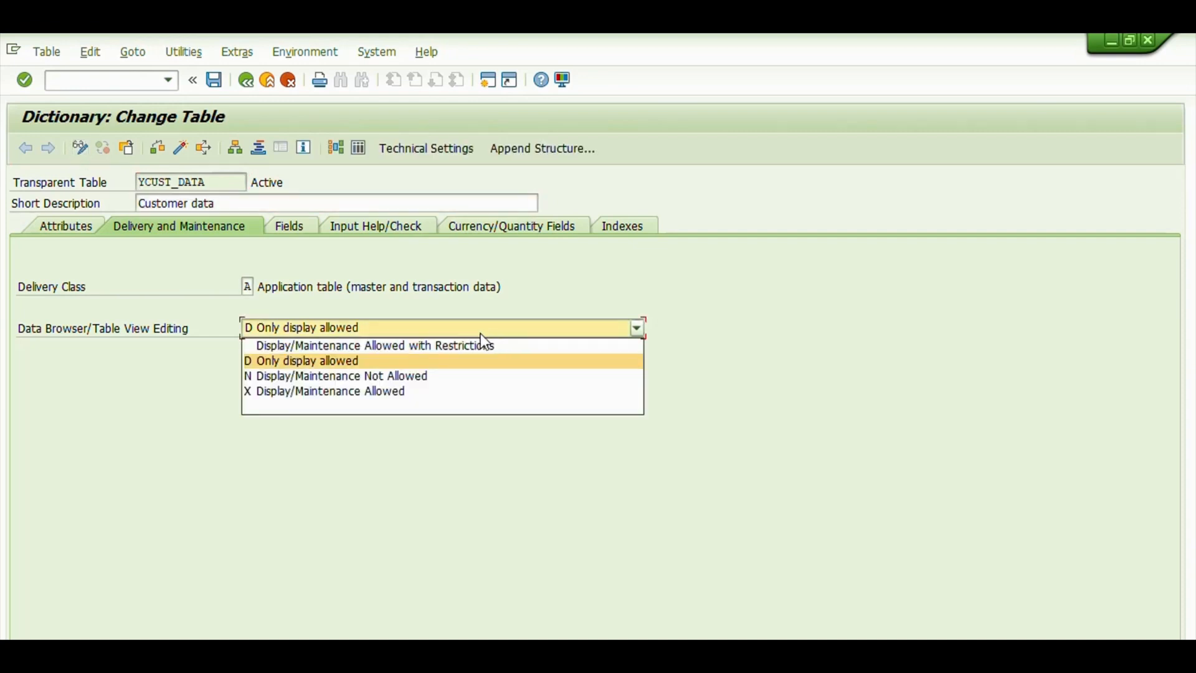
pyautogui.click(367, 376)
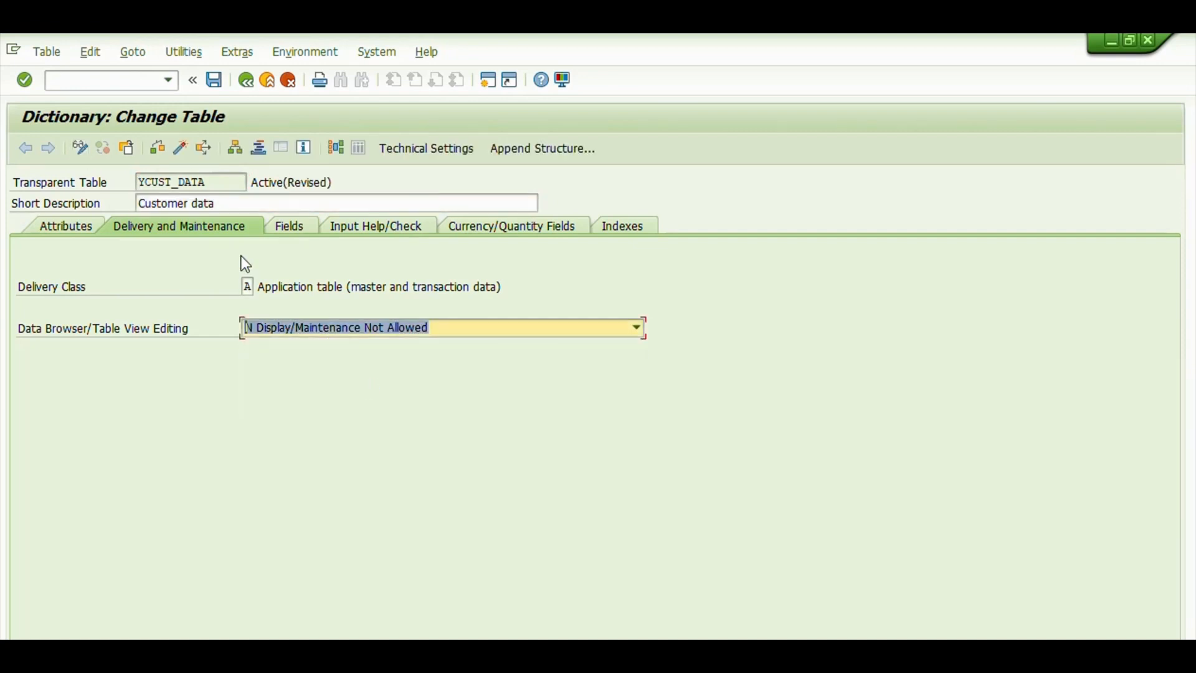
pyautogui.click(180, 147)
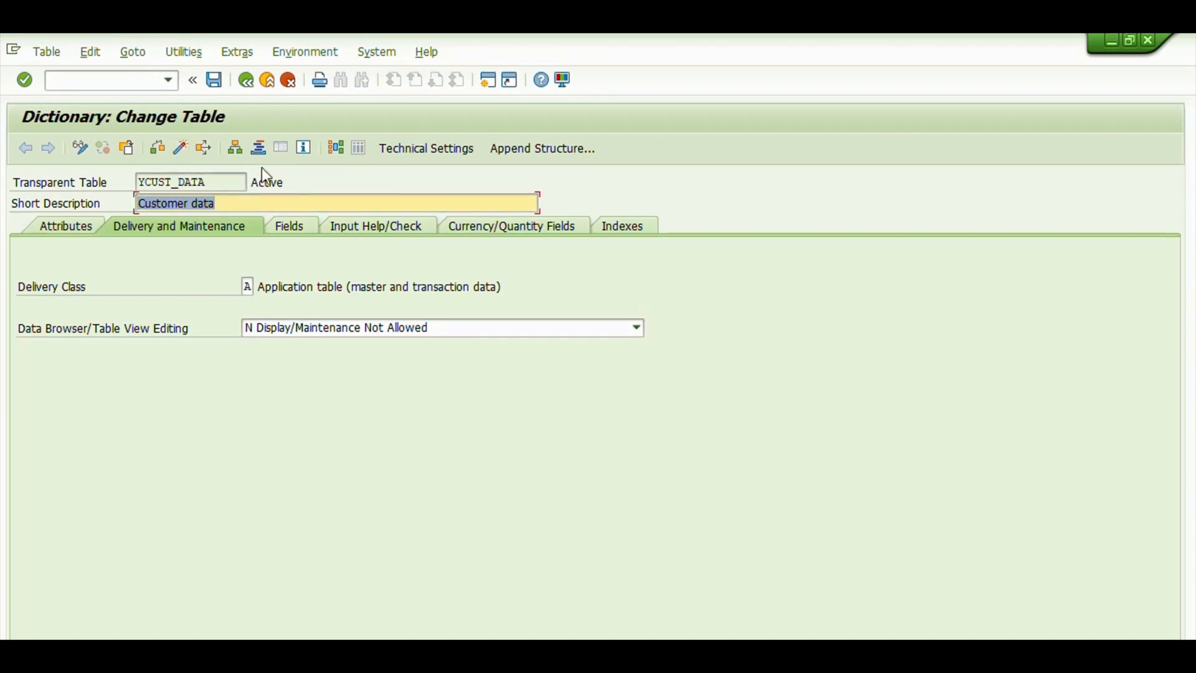
# - Set Data Browser/Table View Editing of YCUST_DATA to "Only display allowed" and activate the table
pyautogui.click(357, 331)
pyautogui.click(349, 358)
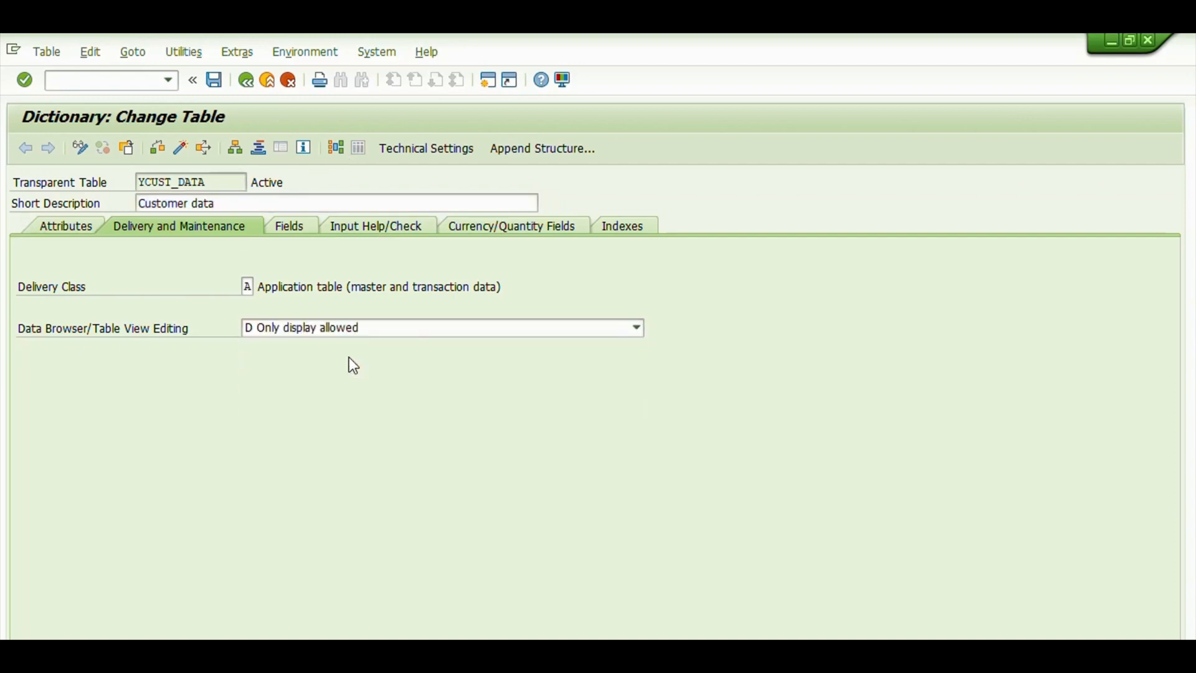
pyautogui.click(187, 141)
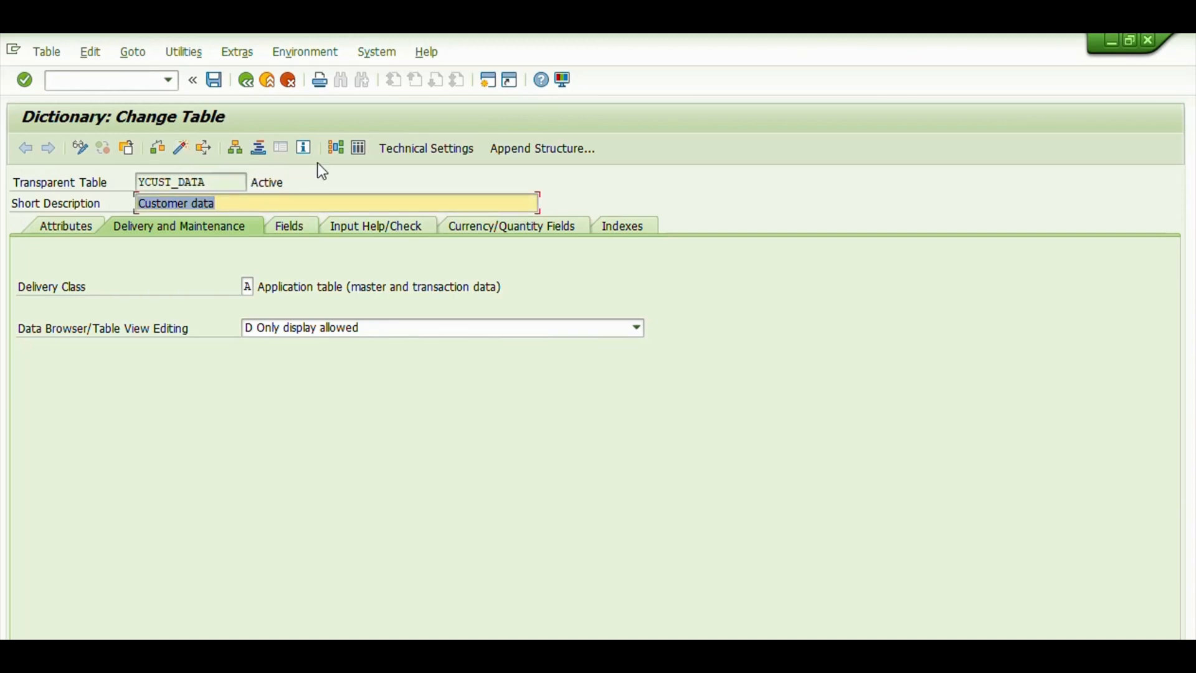
# - Open the contents selection of YCUST_DATA, check the number of entries and display all entries without filters
pyautogui.click(361, 152)
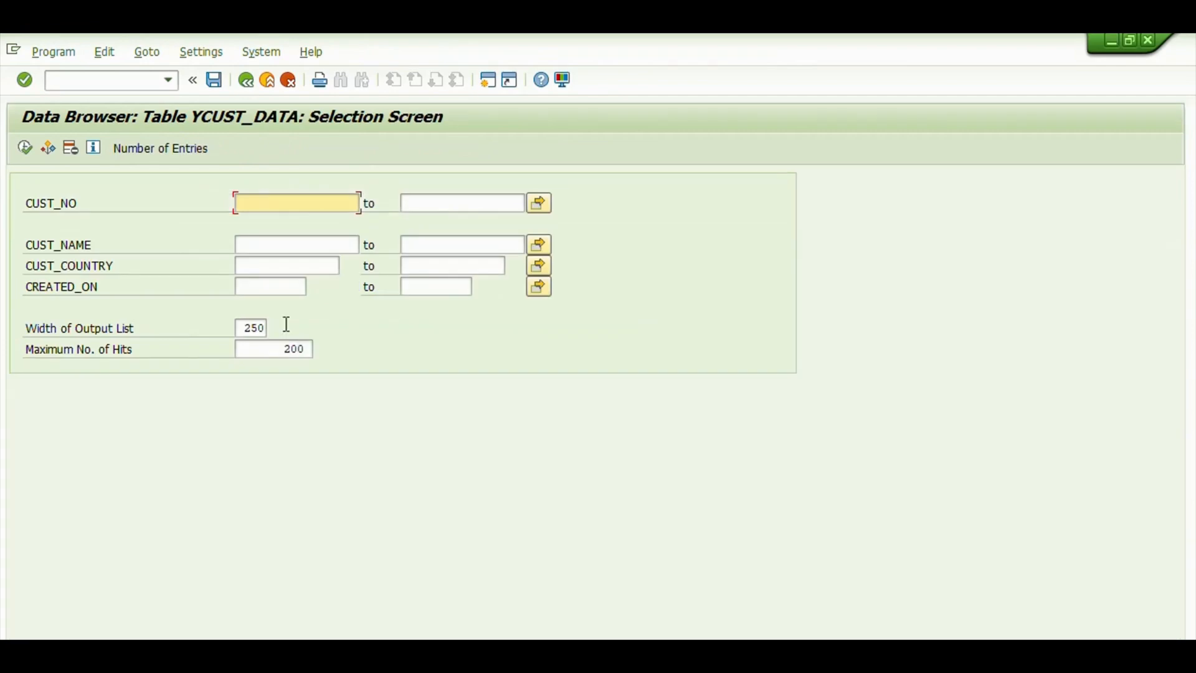
pyautogui.click(164, 148)
pyautogui.click(344, 417)
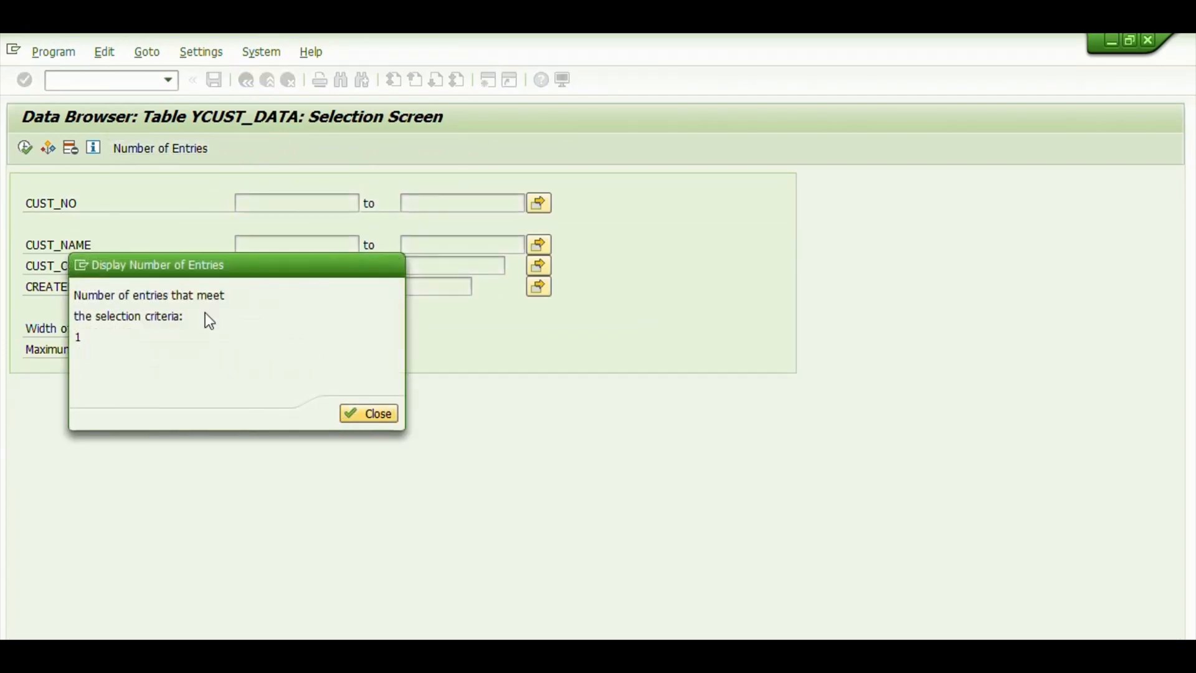
pyautogui.press('F8')
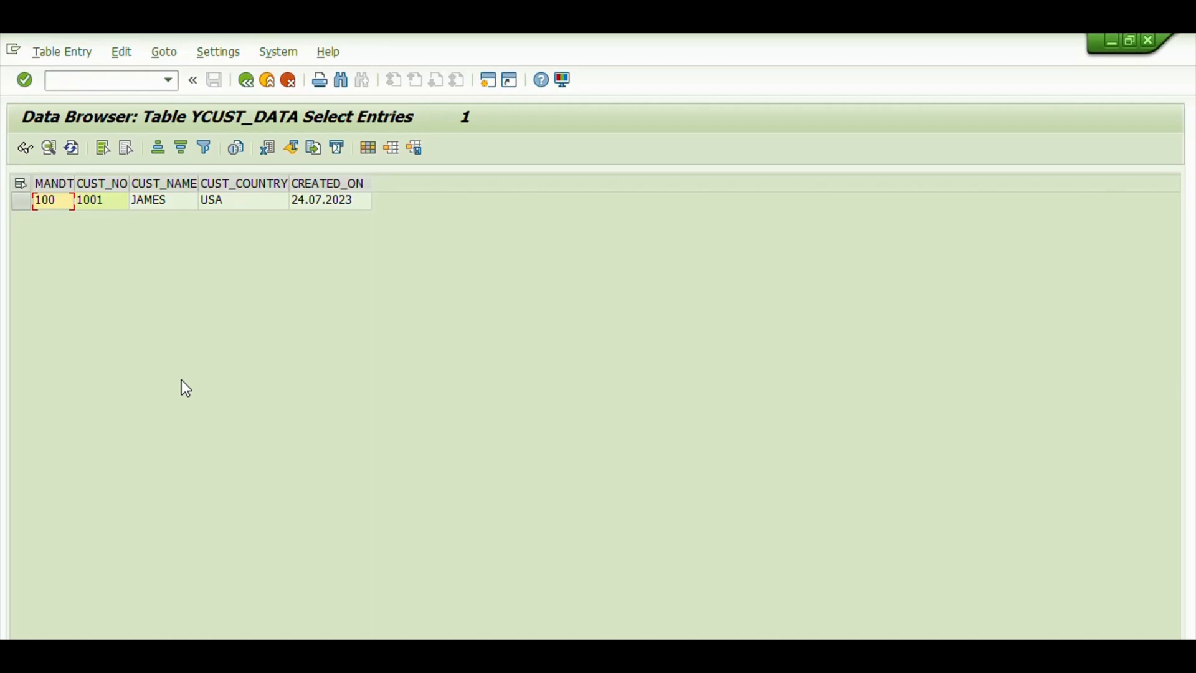
# - Switch to the Batch_issue_MM note in Notepad and write "I want to upload" below the Aganda heading
pyautogui.click(1194, 344)
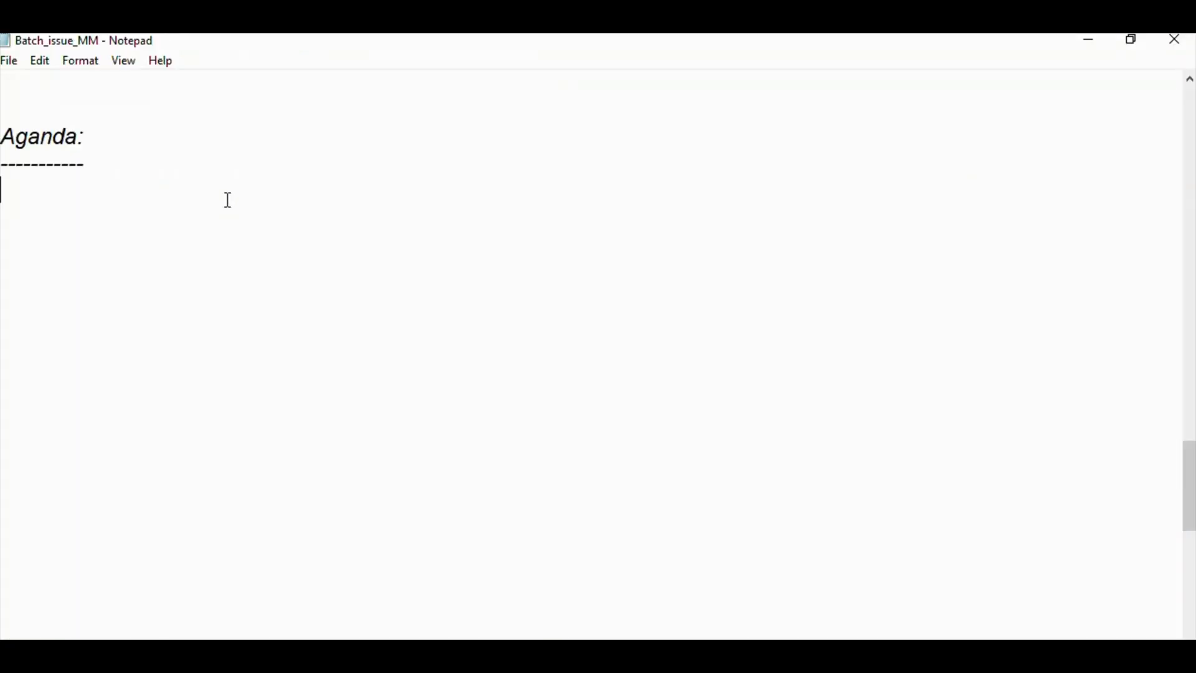
pyautogui.press('Return')
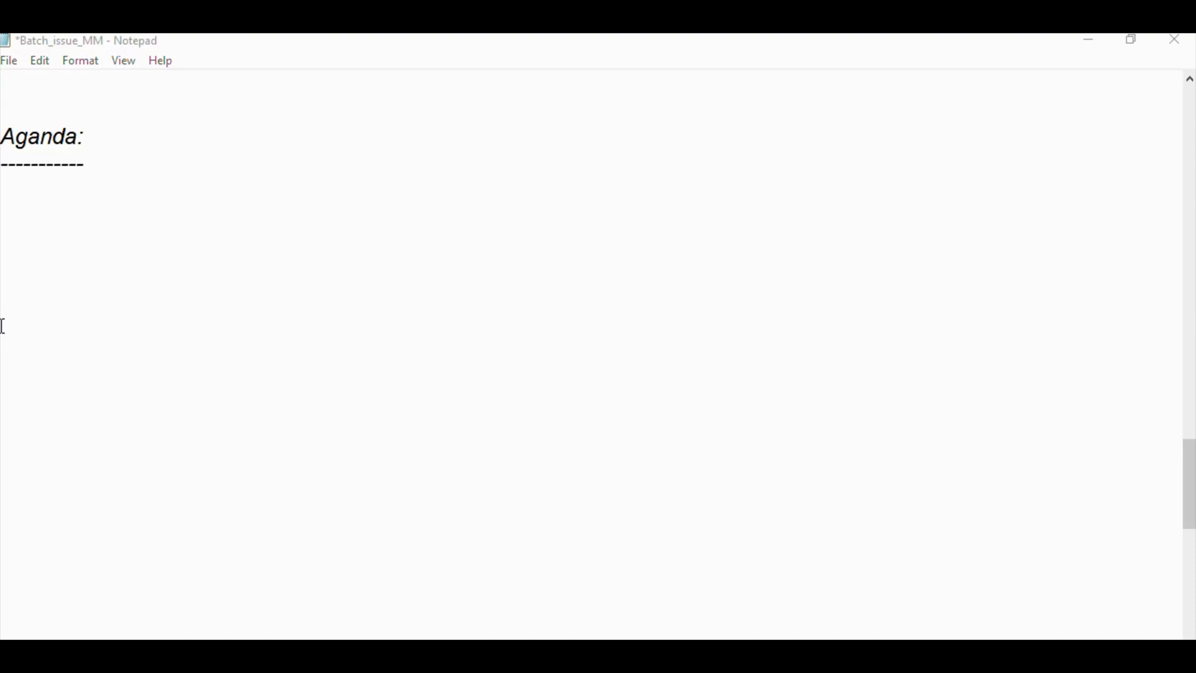
pyautogui.click(123, 185)
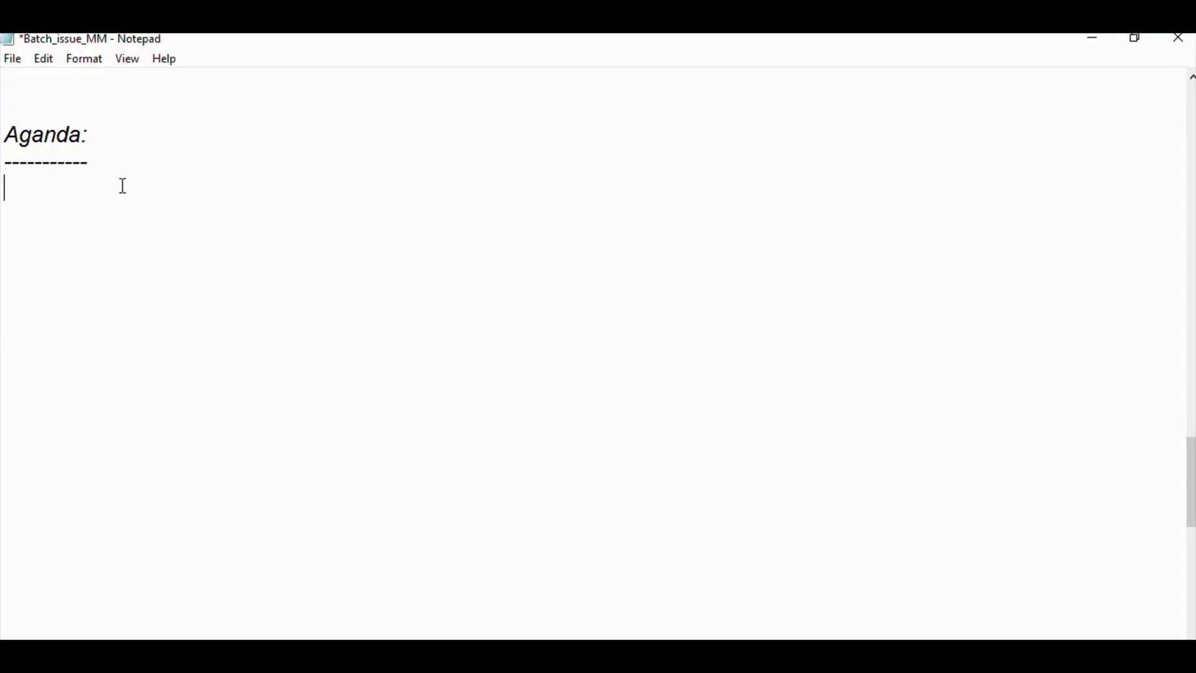
pyautogui.press('Return')
pyautogui.write('I want')
pyautogui.write(' to')
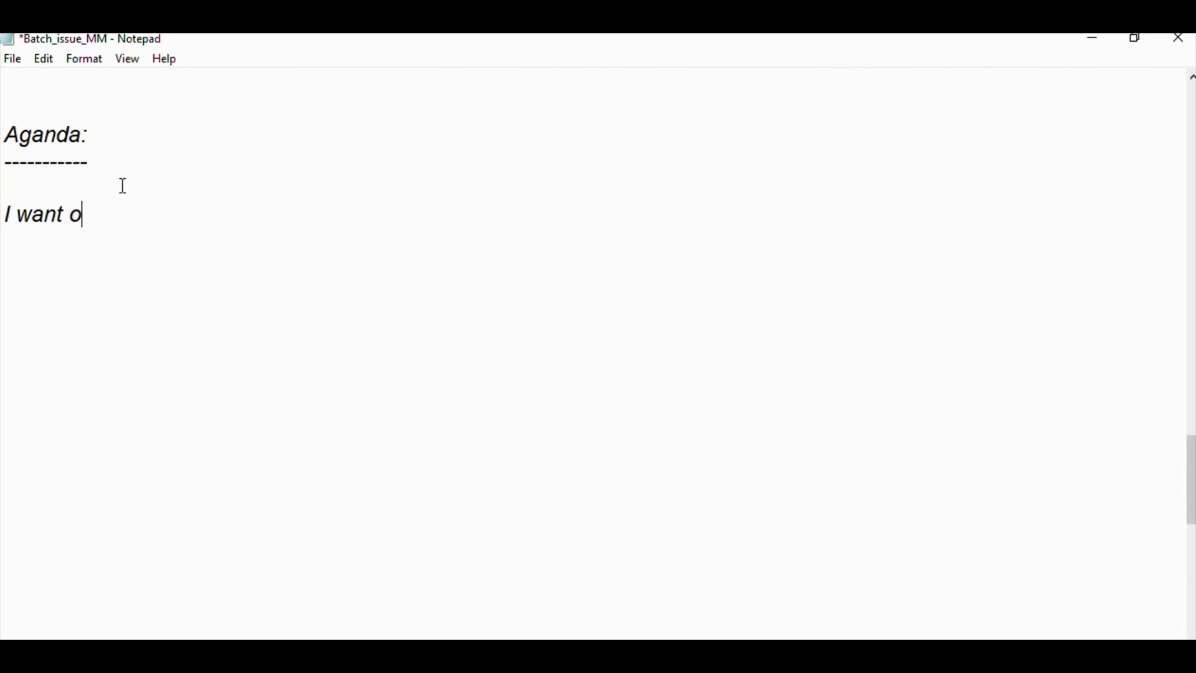
pyautogui.press('BackSpace')
pyautogui.write('to upload')
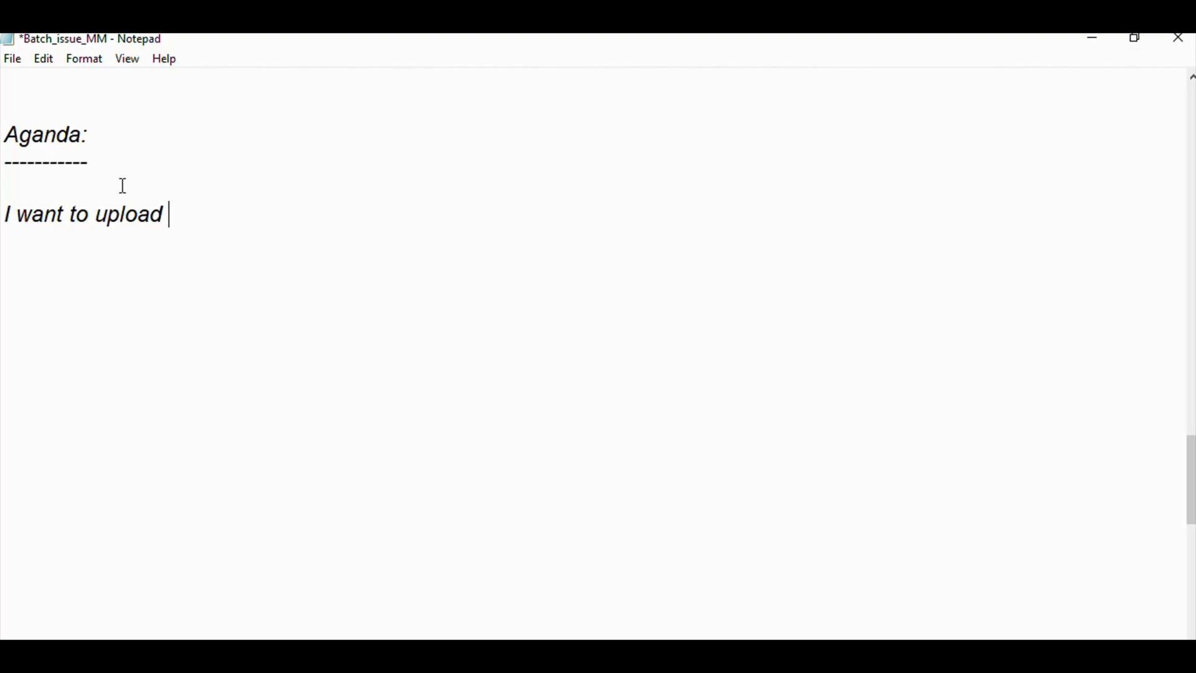
# - Replace "upload" in the agenda sentence with "create more than 1000 records in a custom table."
pyautogui.write('more')
pyautogui.press('BackSpace')
pyautogui.press('BackSpace')
pyautogui.press('BackSpace')
pyautogui.press('BackSpace')
pyautogui.press('BackSpace')
pyautogui.press('BackSpace')
pyautogui.press('BackSpace')
pyautogui.press('BackSpace')
pyautogui.press('BackSpace')
pyautogui.press('BackSpace')
pyautogui.press('BackSpace')
pyautogui.press('BackSpace')
pyautogui.write('cre')
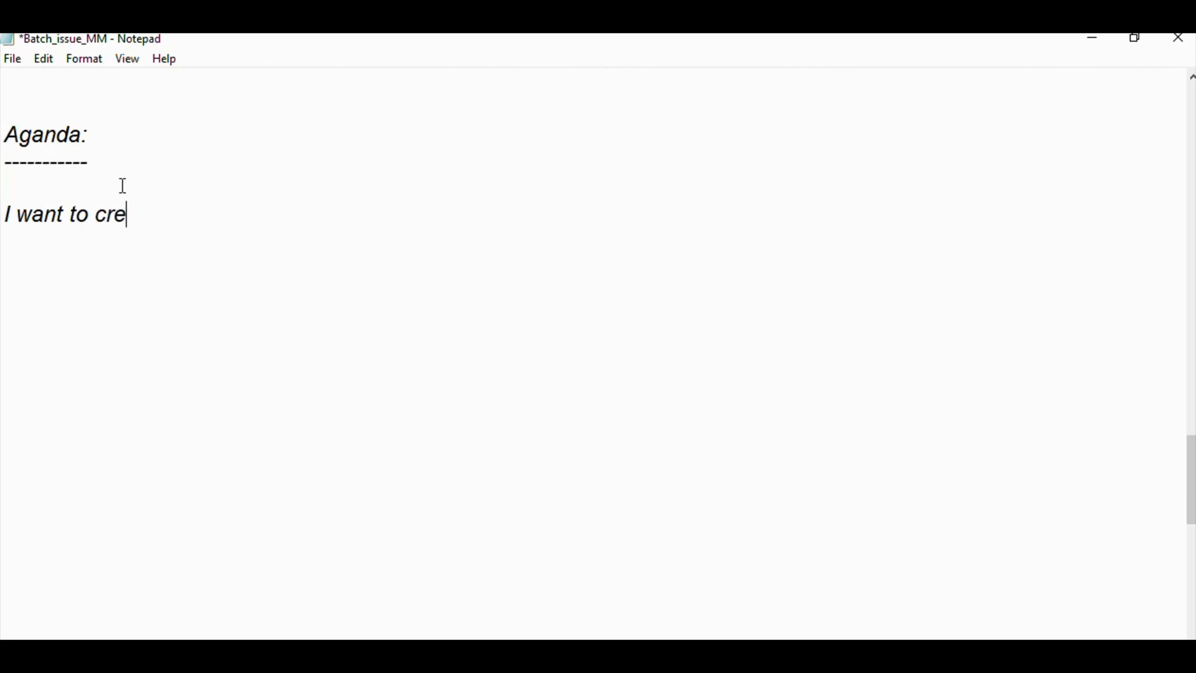
pyautogui.write('ate mor')
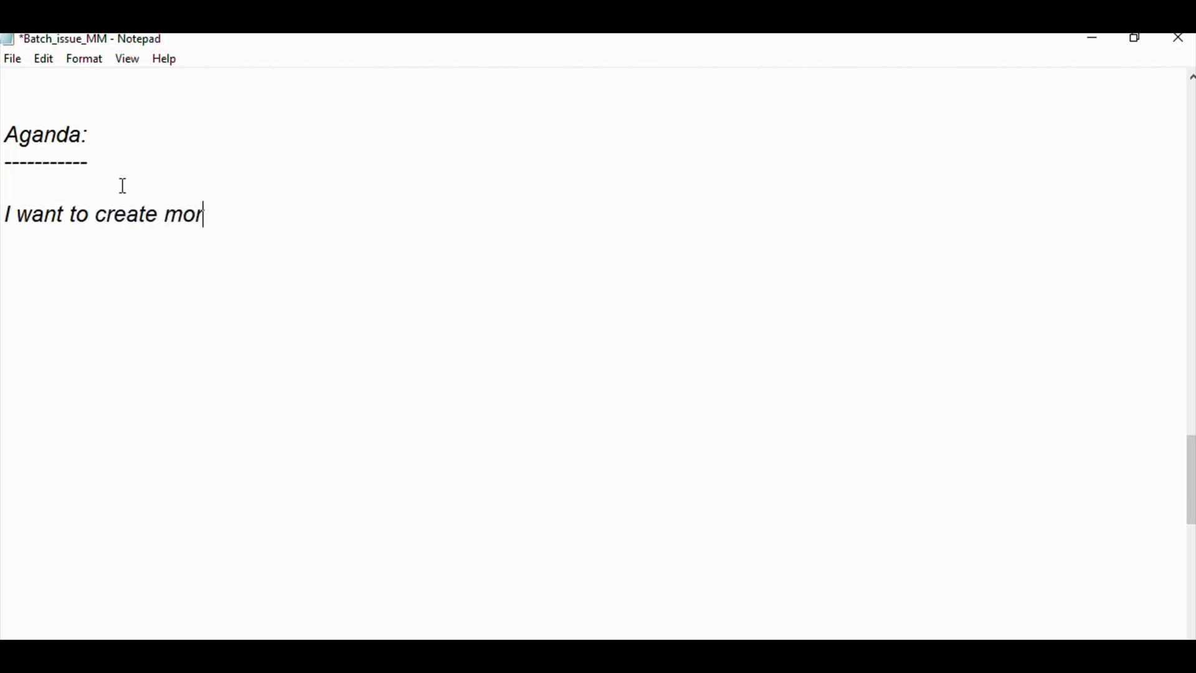
pyautogui.write('e than 1000 r')
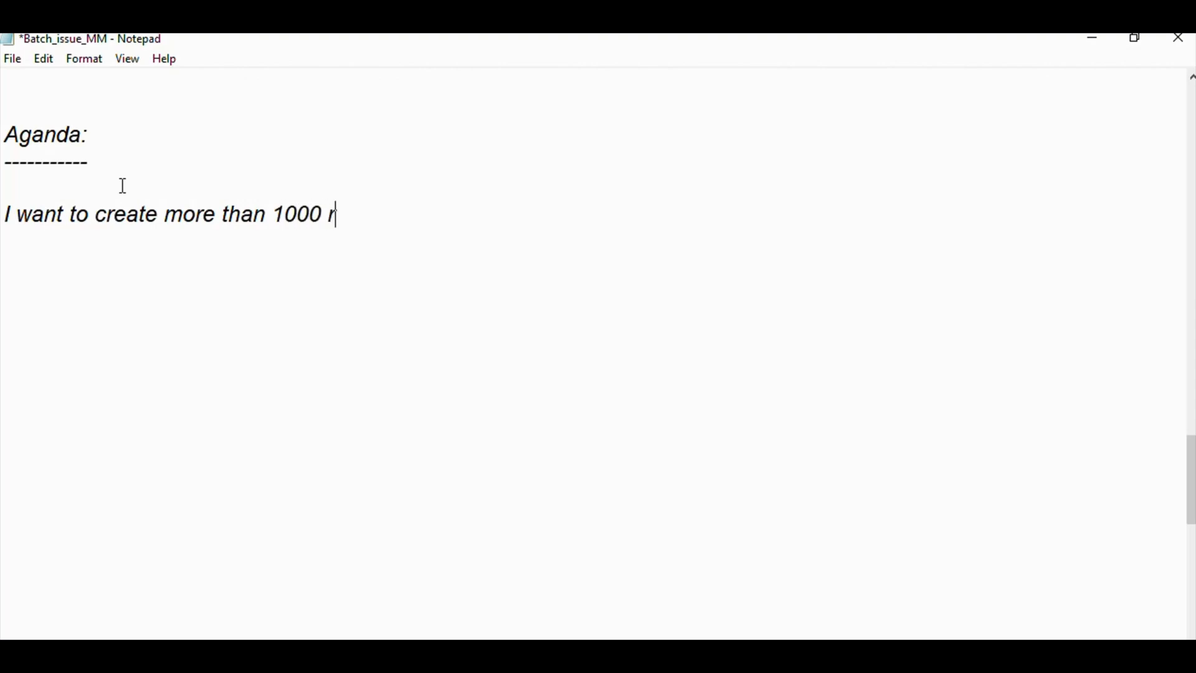
pyautogui.write('ecords ')
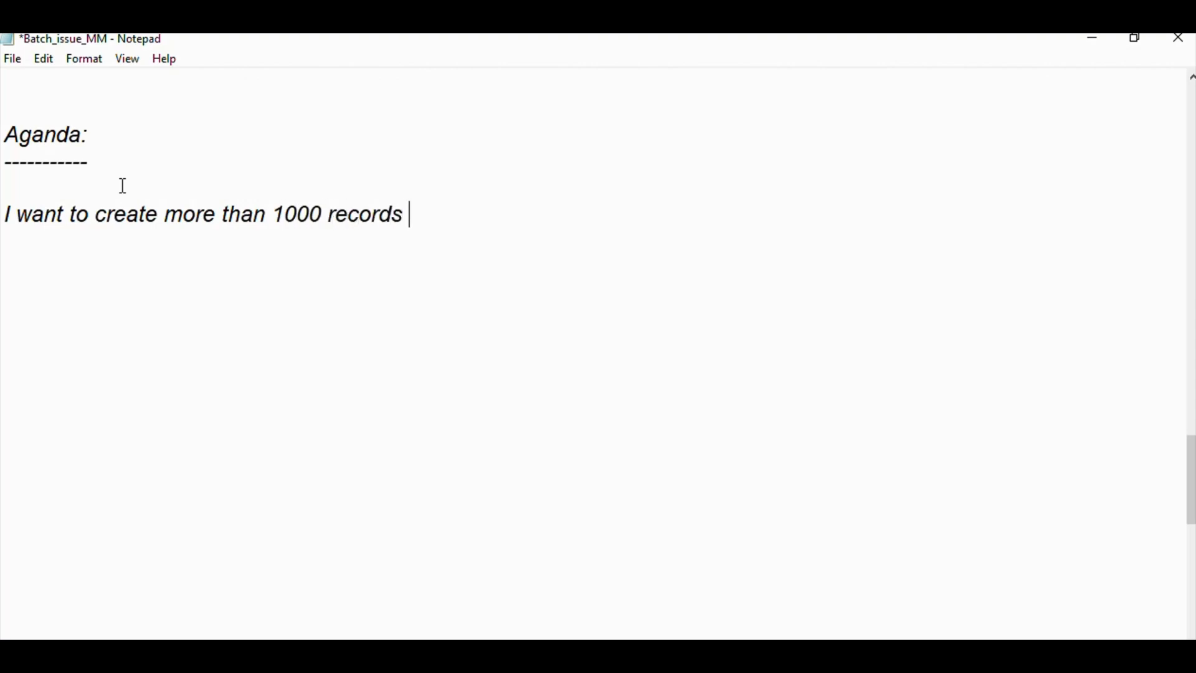
pyautogui.write('in a custom tab')
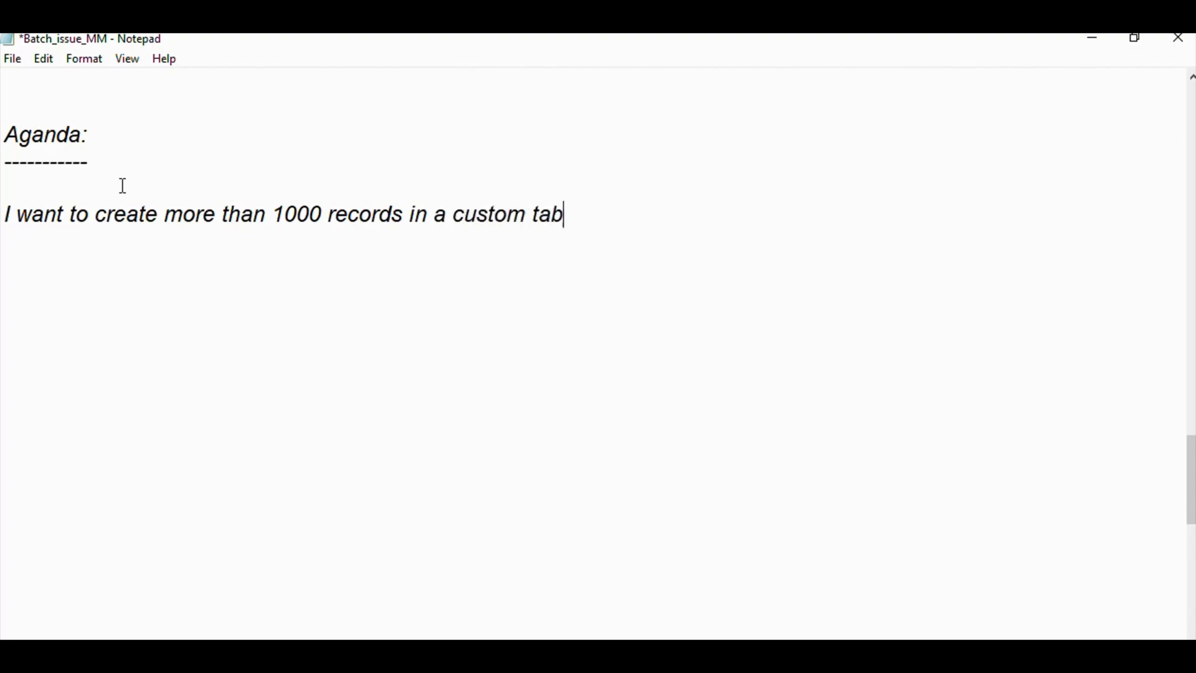
pyautogui.write('le.')
# - Add a separate line below the agenda sentence reading "SE11- TABLE NAME - UTILITIES - TABLE ENTRIES - CREATE ENTRIES -"
pyautogui.press('Return')
pyautogui.press('Return')
pyautogui.write('SE')
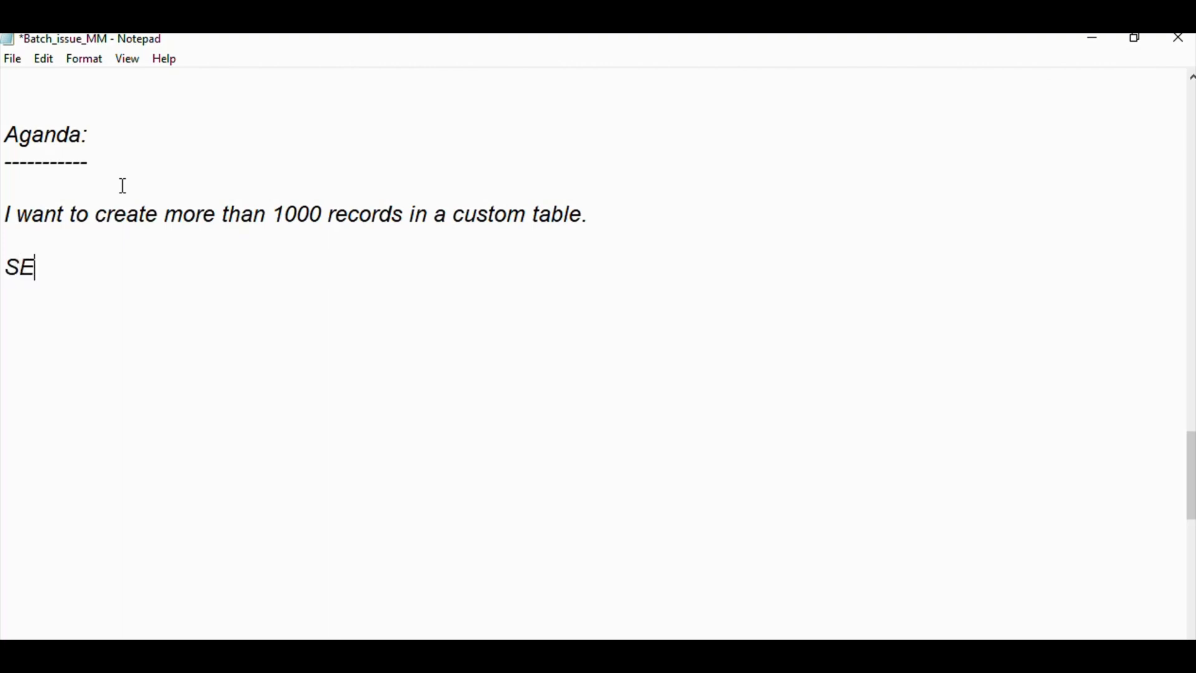
pyautogui.write('11- TABLE NAME')
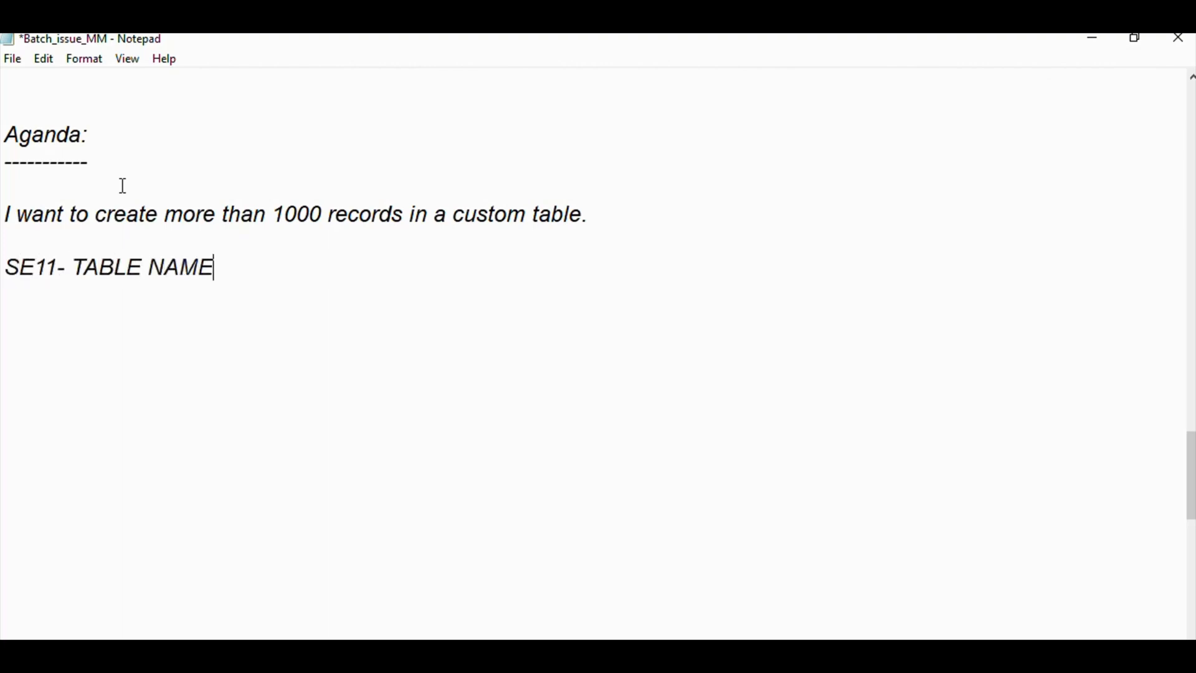
pyautogui.write(' - UTILITIES')
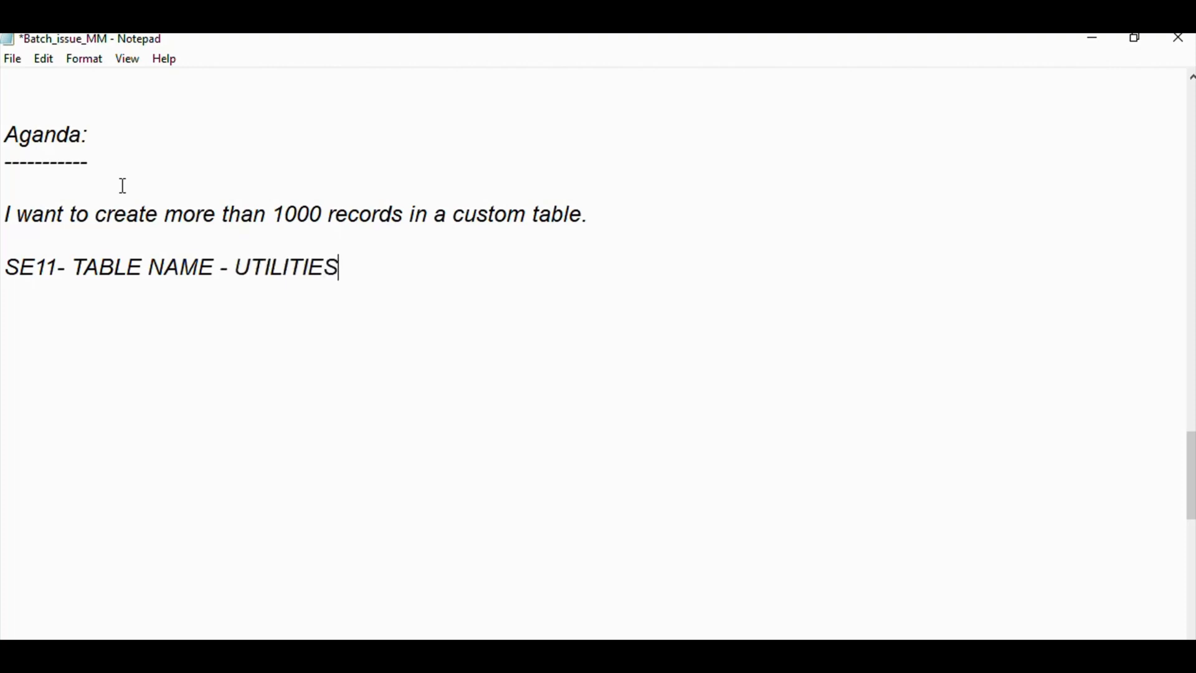
pyautogui.write(' - TABLE EN')
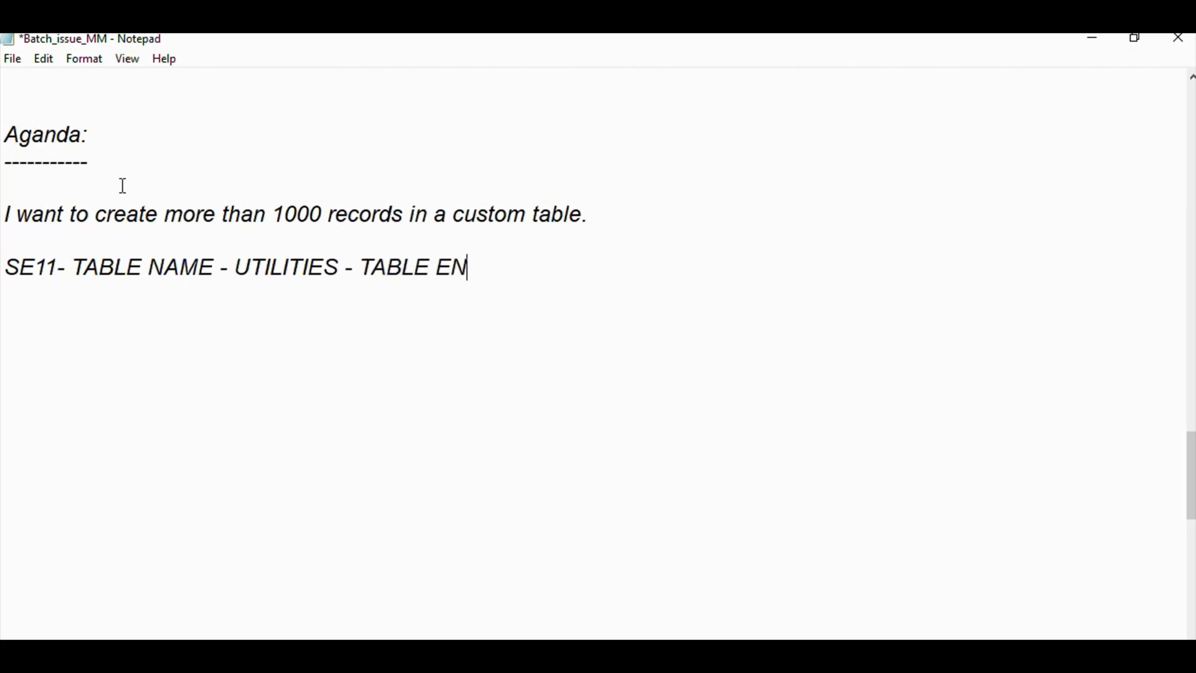
pyautogui.write('TRIES - ')
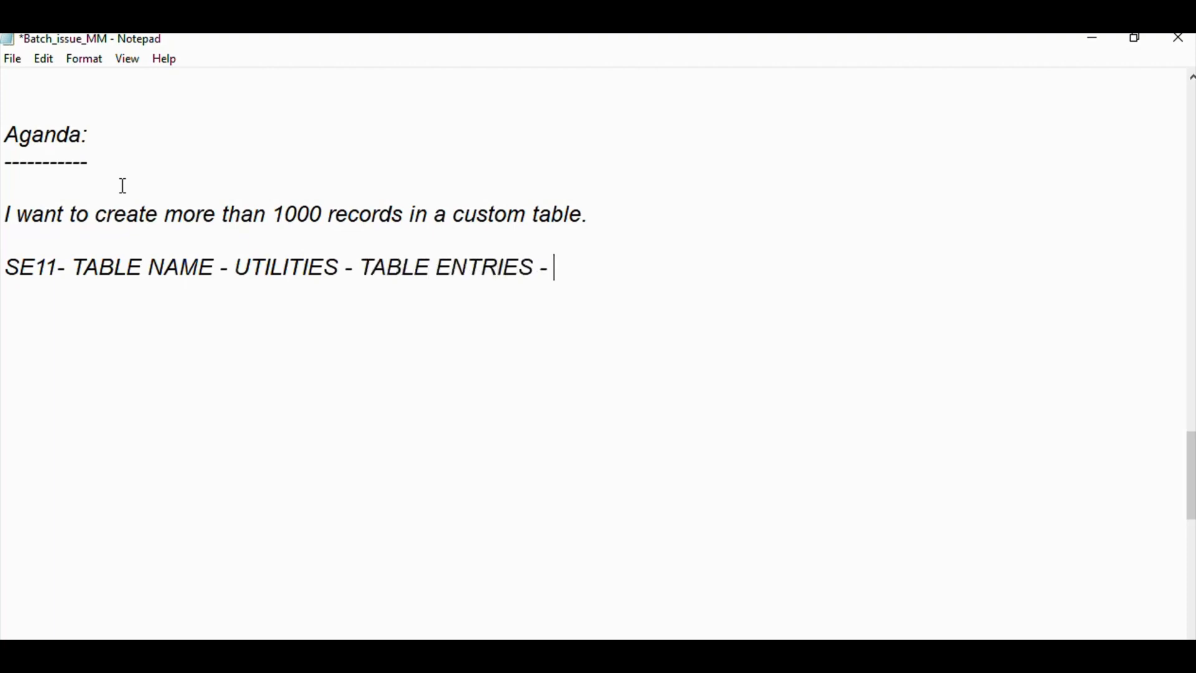
pyautogui.write('CREATE ')
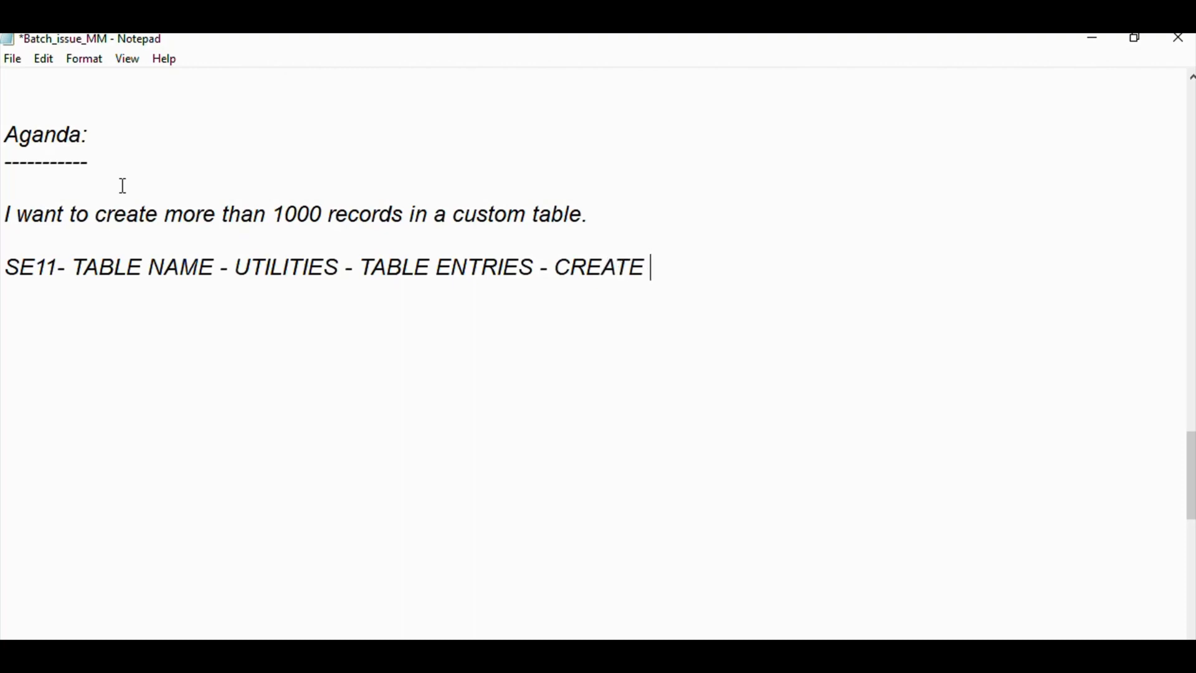
pyautogui.write('ENTRIES -')
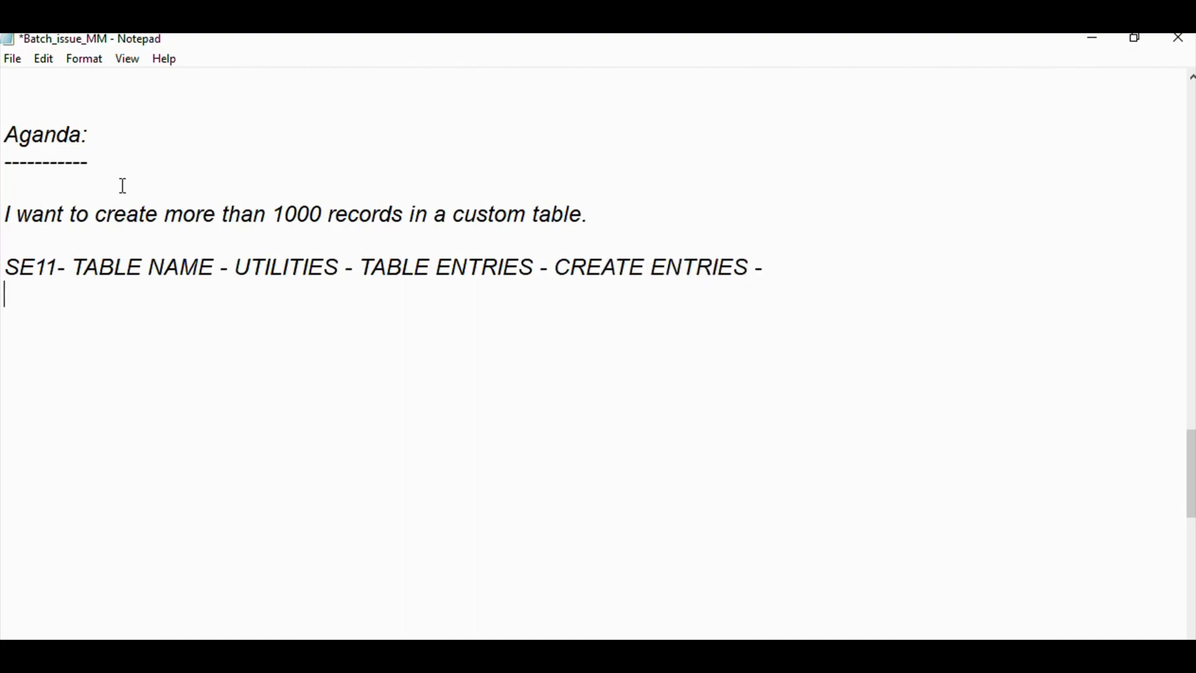
# - Below the SE11 line, add the entry "1 - CUST NO -" followed by the first customer's number
pyautogui.press('Return')
pyautogui.write('1 - CUST ')
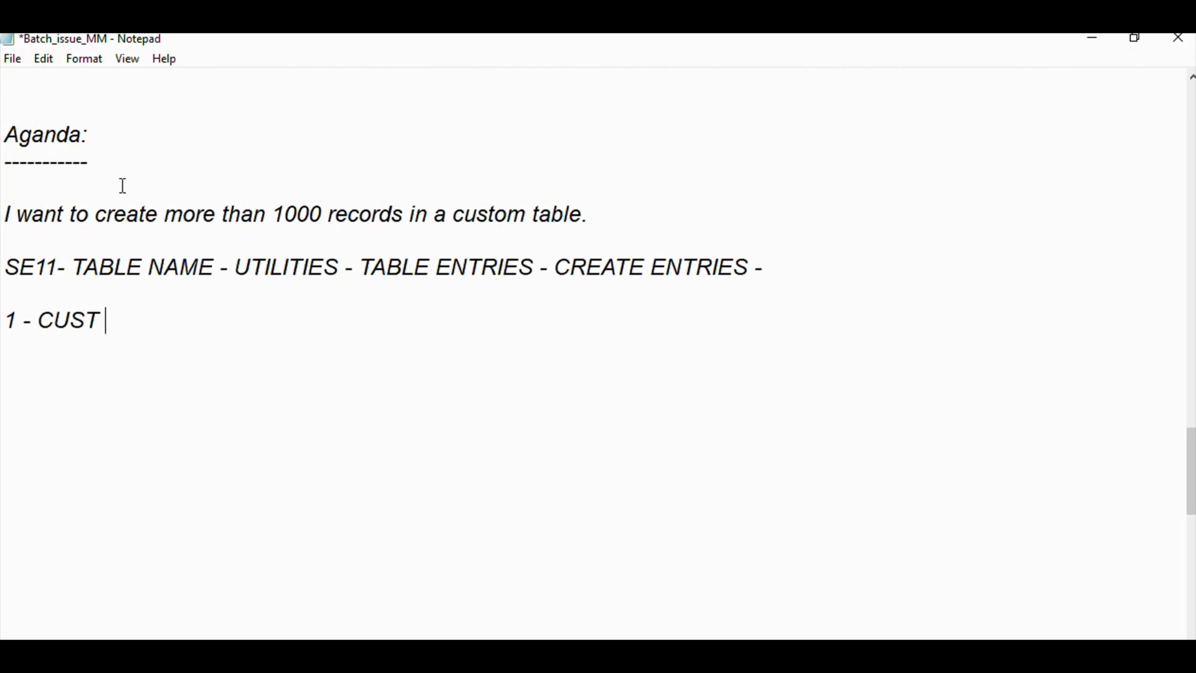
pyautogui.write('NO - 1001')
pyautogui.press('Return')
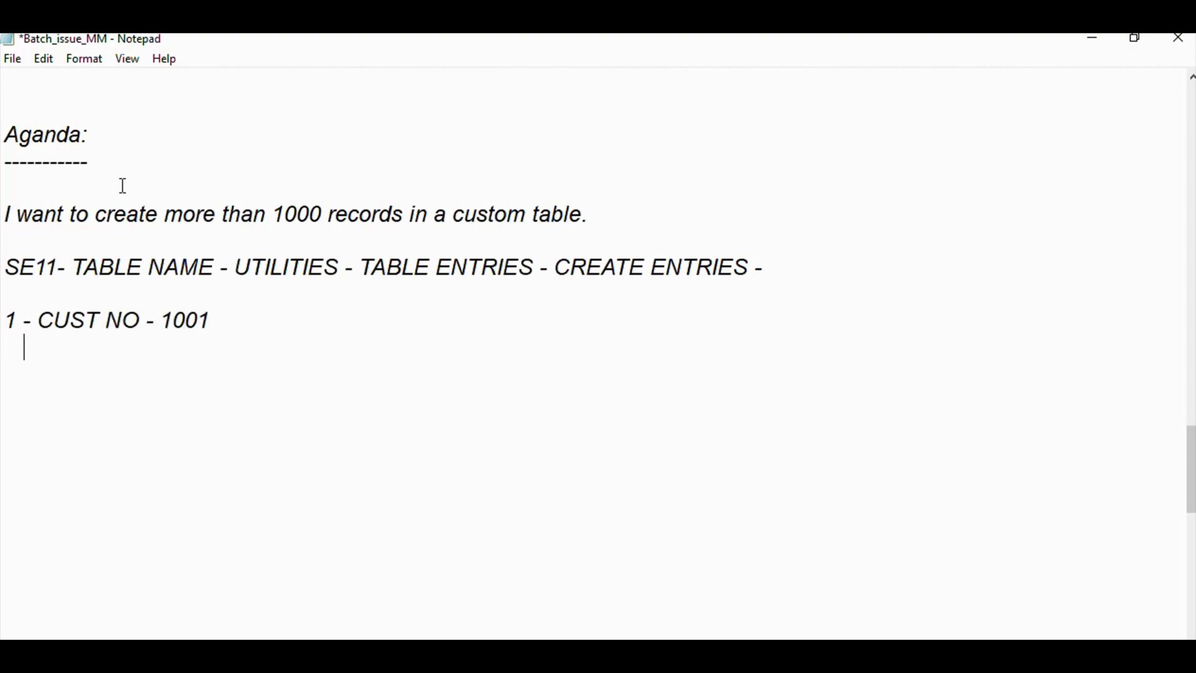
# - Below the customer number, add a "CUST NAME -" line with the customer's name and a "COUNTRY - USA" line
pyautogui.write('CUST N')
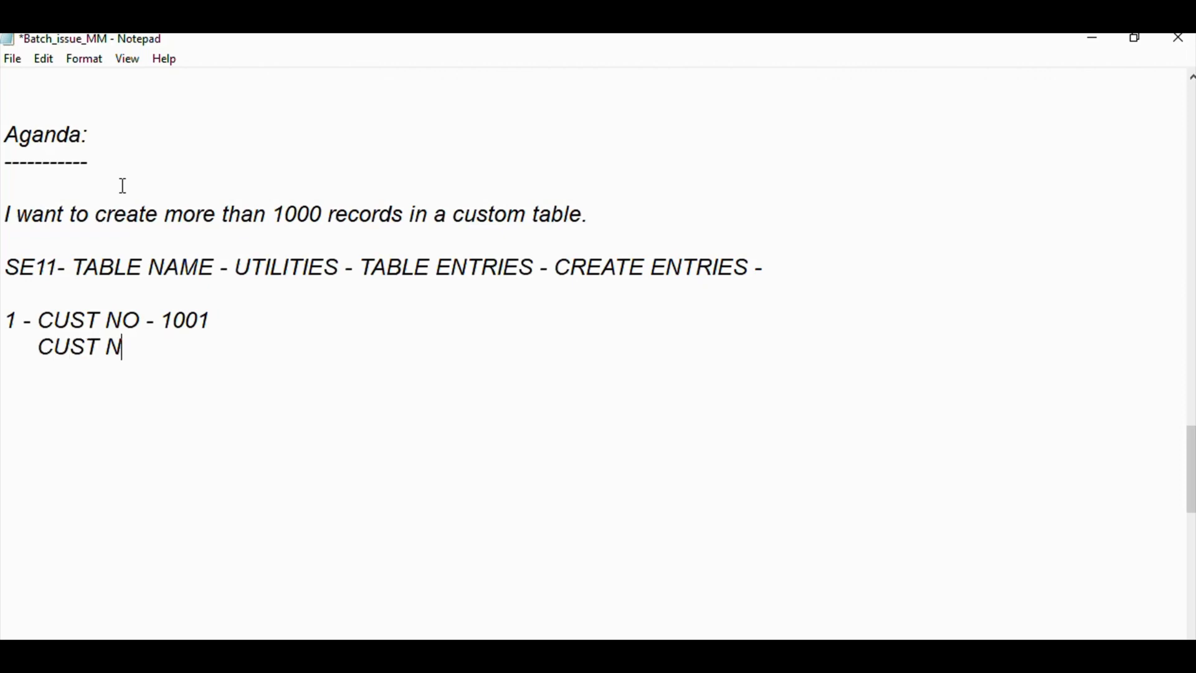
pyautogui.write('AME - JACK')
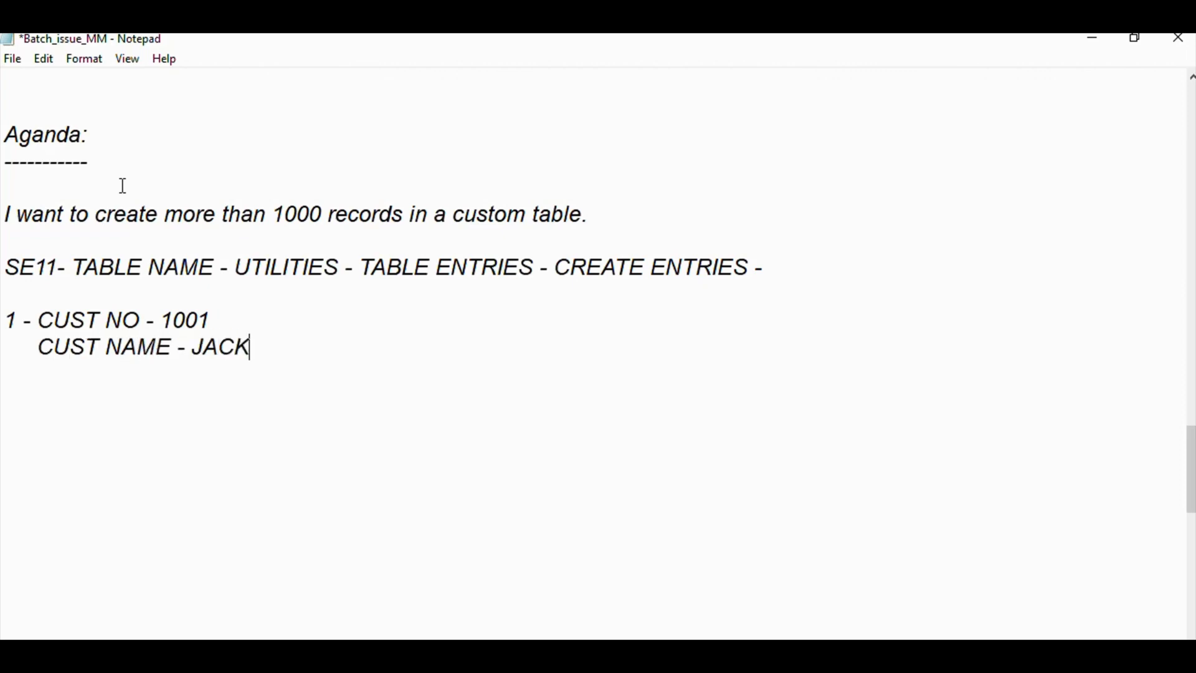
pyautogui.press('Return')
pyautogui.write('COUNTRY ')
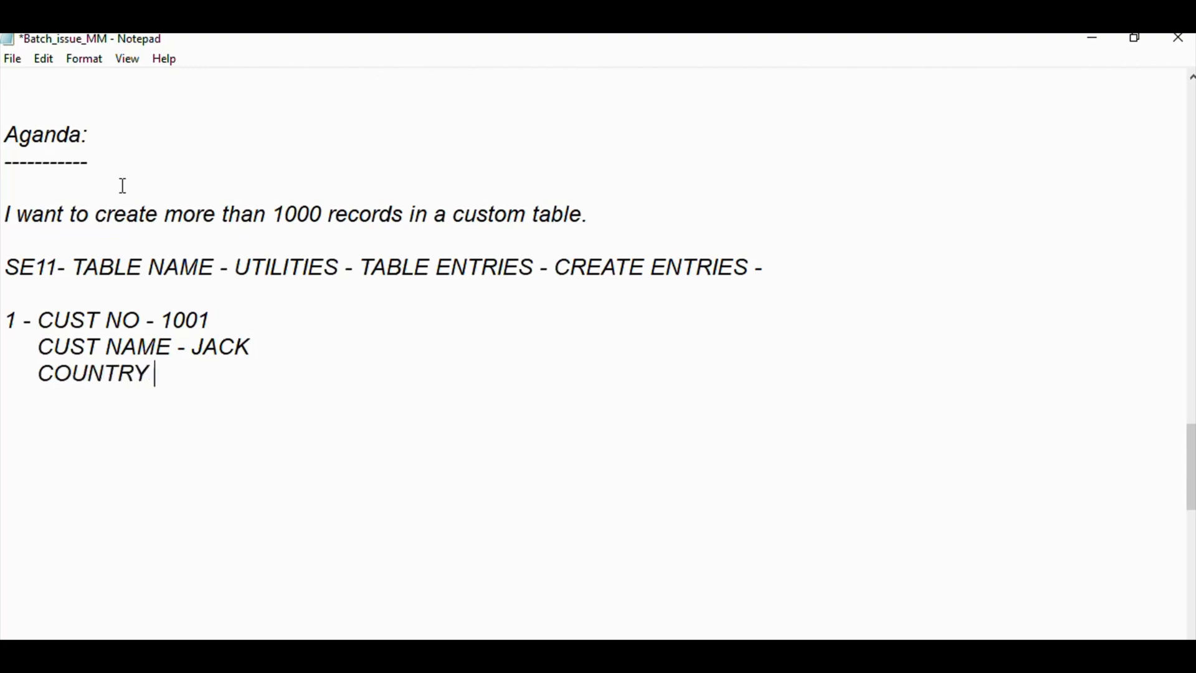
pyautogui.write('- USA')
pyautogui.press('BackSpace')
pyautogui.write('SA')
# - Add a "DATE : - - -" line to the customer record and a separate "1000" line below it
pyautogui.press('Return')
pyautogui.write('DATE : ')
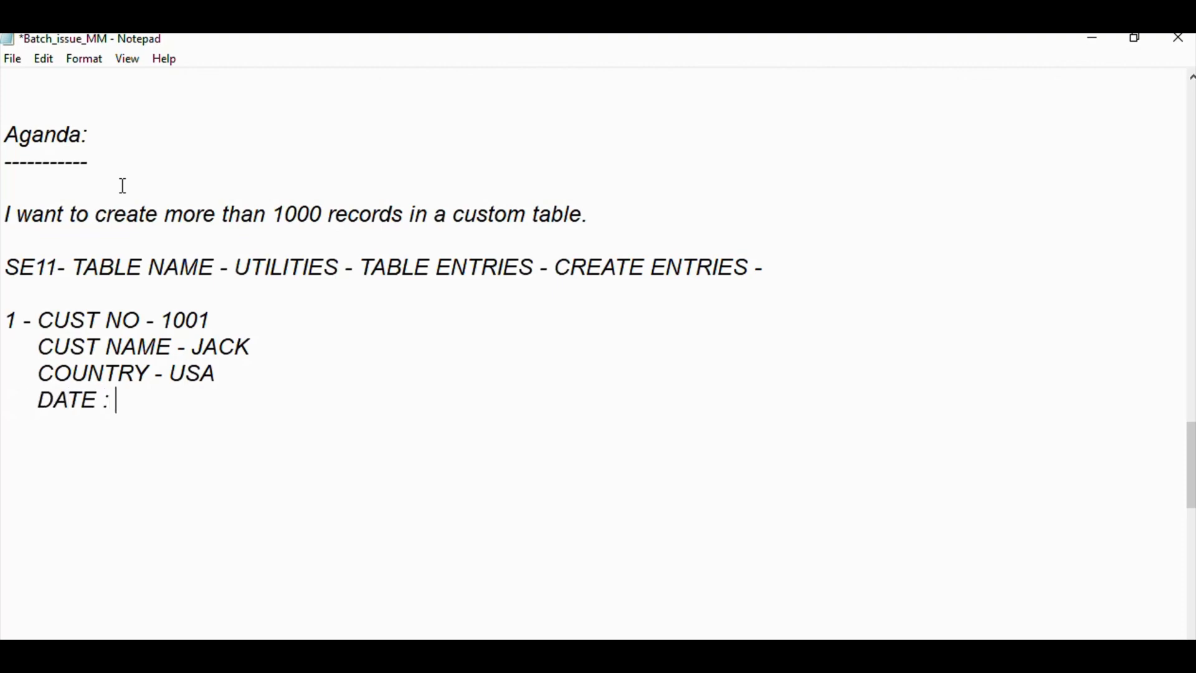
pyautogui.write('- - -  ')
pyautogui.write('1000')
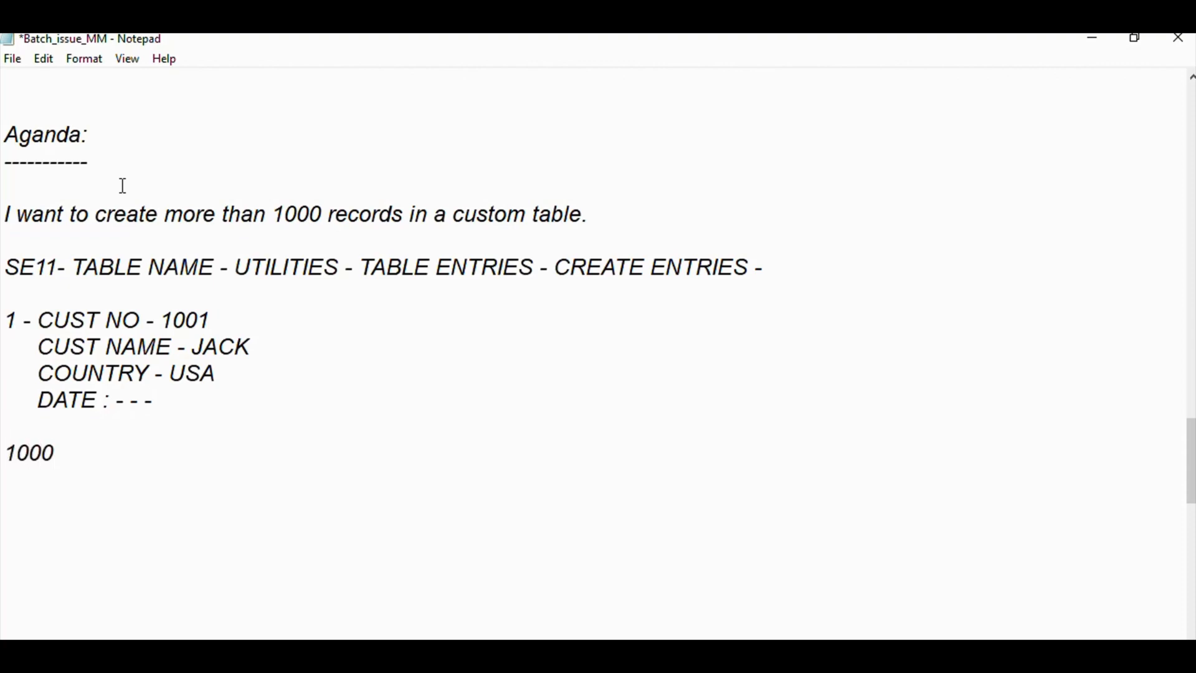
# - Highlight the note's lines from the SE11 path through the DATE line to review the manual entry procedure
pyautogui.press('Home')
pyautogui.press('Up')
pyautogui.hotkey('shift', 'Up')
pyautogui.hotkey('shift', 'Up')
pyautogui.hotkey('shift', 'Up')
pyautogui.hotkey('shift', 'Up')
pyautogui.hotkey('shift', 'Up')
pyautogui.hotkey('shift', 'Up')
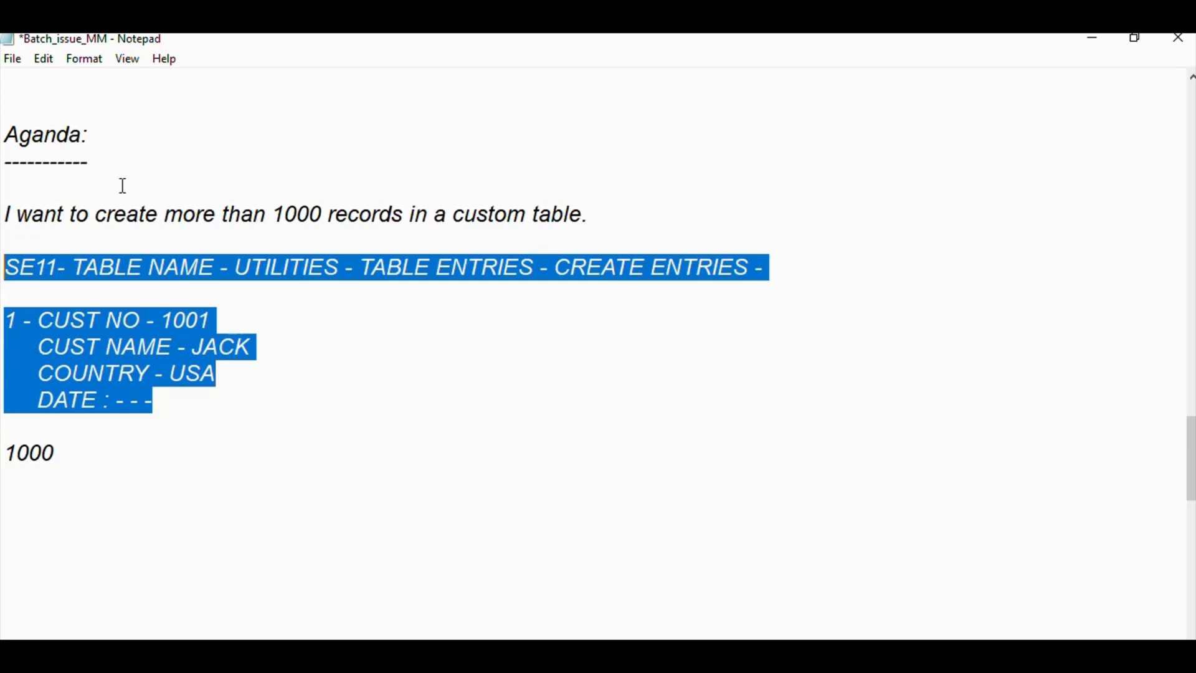
pyautogui.press('Down')
pyautogui.press('Down')
pyautogui.press('Down')
pyautogui.press('Down')
pyautogui.press('Down')
pyautogui.press('Down')
pyautogui.press('Down')
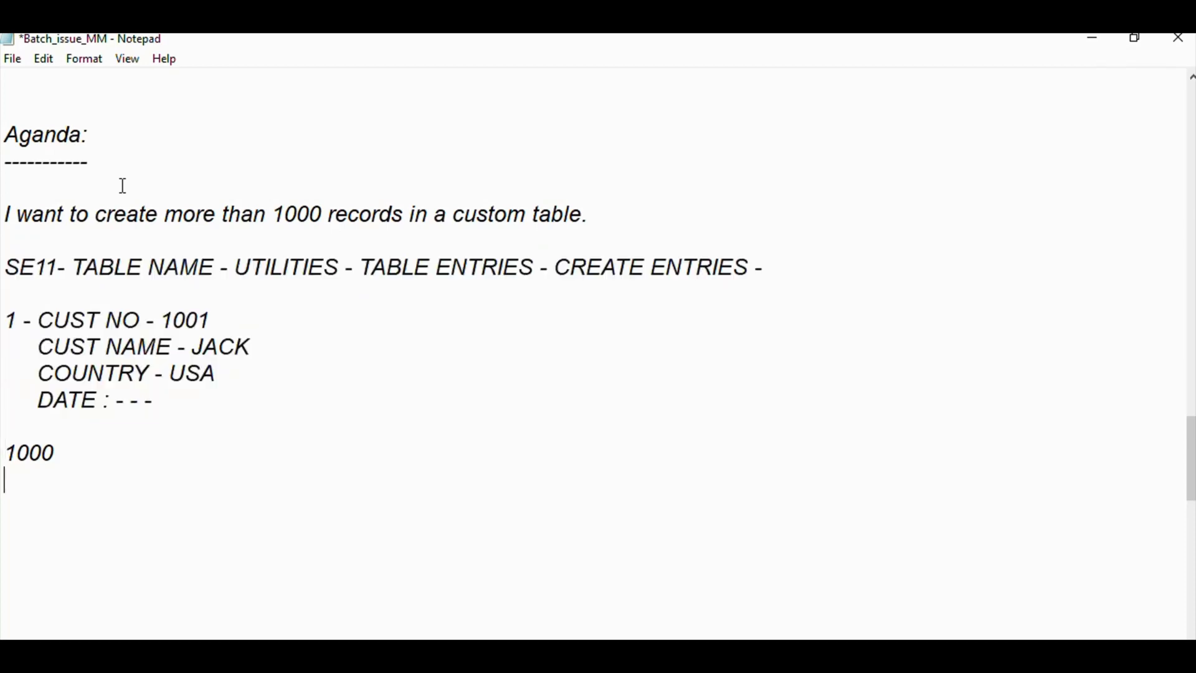
pyautogui.press('Up')
pyautogui.press('Return')
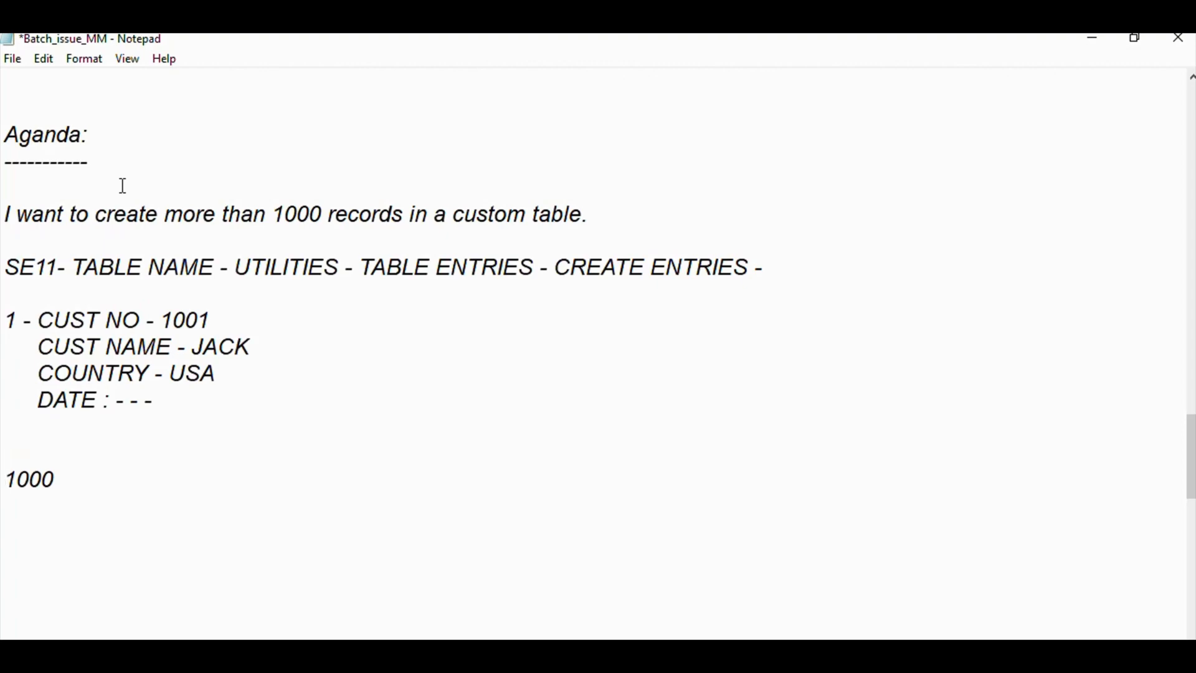
pyautogui.press('BackSpace')
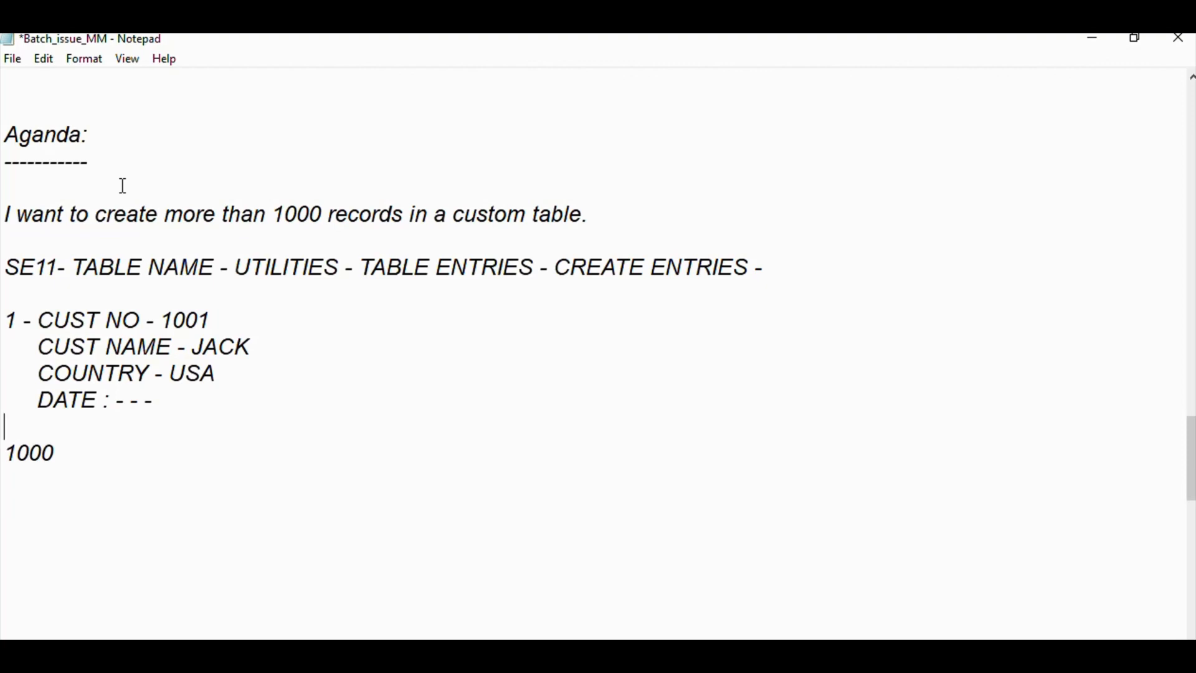
# - Below the "1000" line, add a separate line reading "TMG - Table maintaince Generator"
pyautogui.press('Down')
pyautogui.press('Down')
pyautogui.press('Down')
pyautogui.write('TMG - Tanle m')
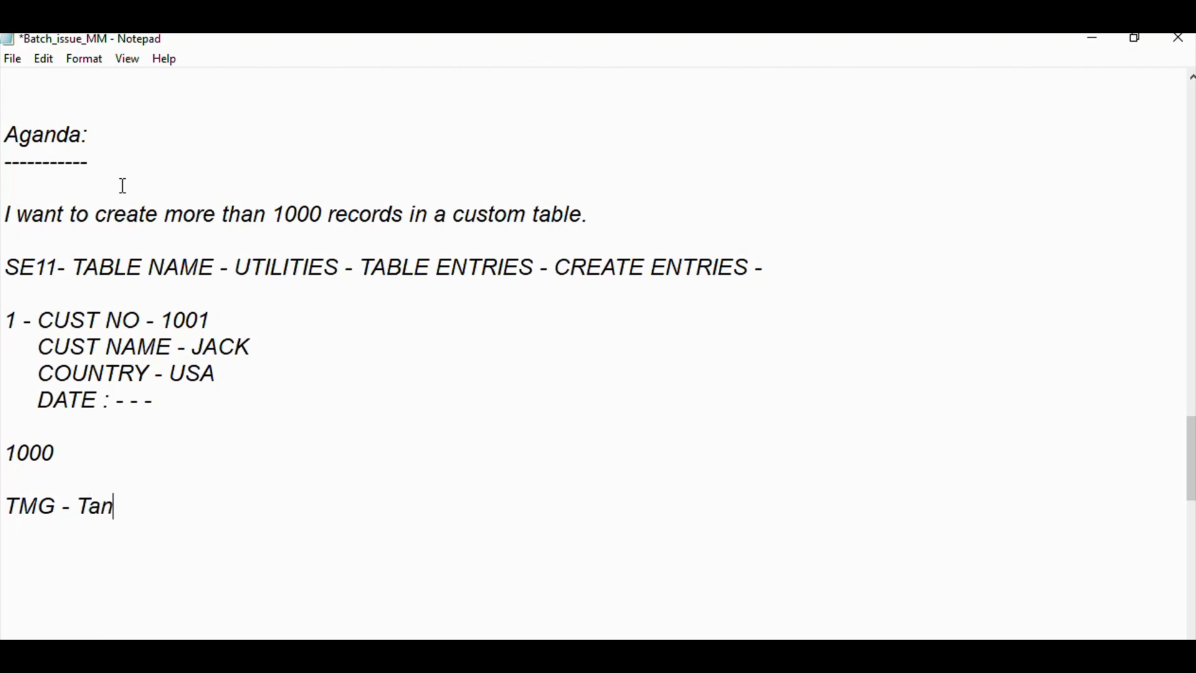
pyautogui.press('BackSpace')
pyautogui.press('BackSpace')
pyautogui.write('ble maintance')
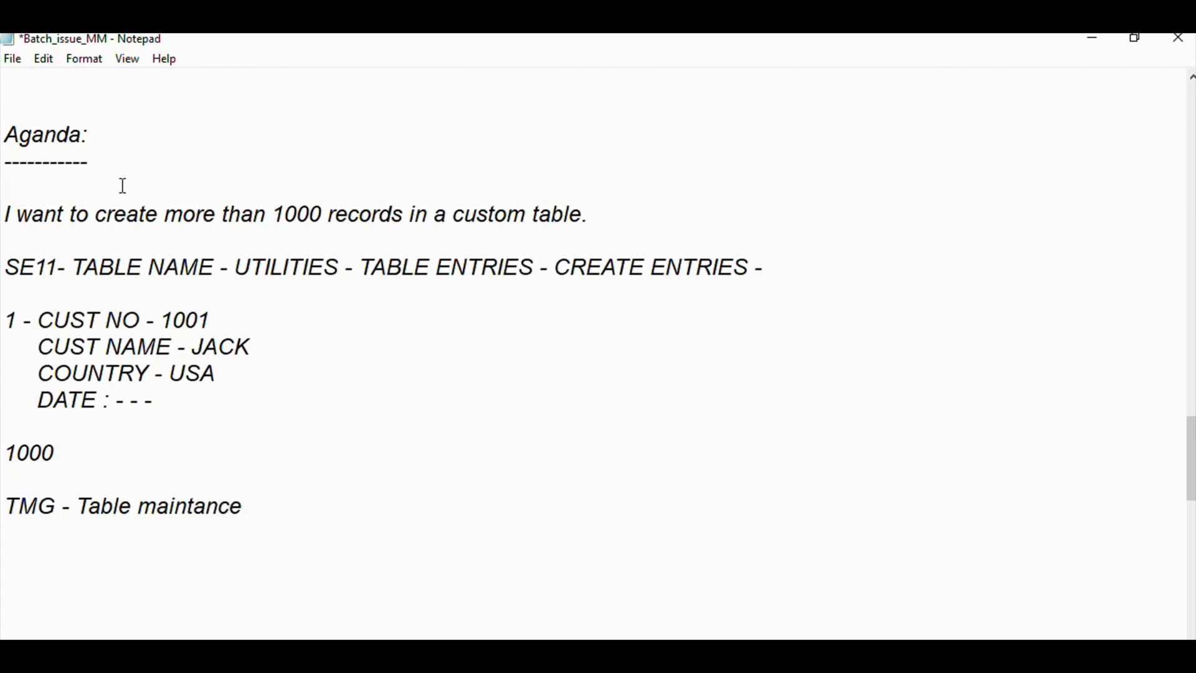
pyautogui.press('BackSpace')
pyautogui.press('BackSpace')
pyautogui.press('BackSpace')
pyautogui.press('BackSpace')
pyautogui.press('BackSpace')
pyautogui.press('BackSpace')
pyautogui.press('BackSpace')
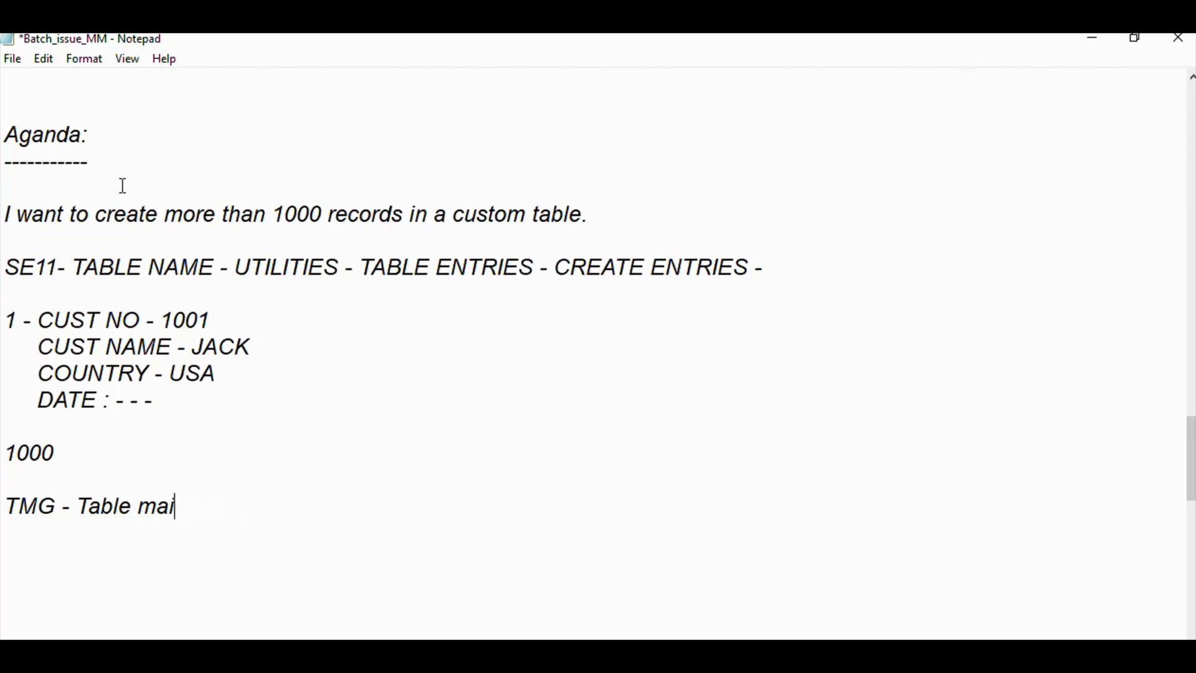
pyautogui.write('ntaince Generator')
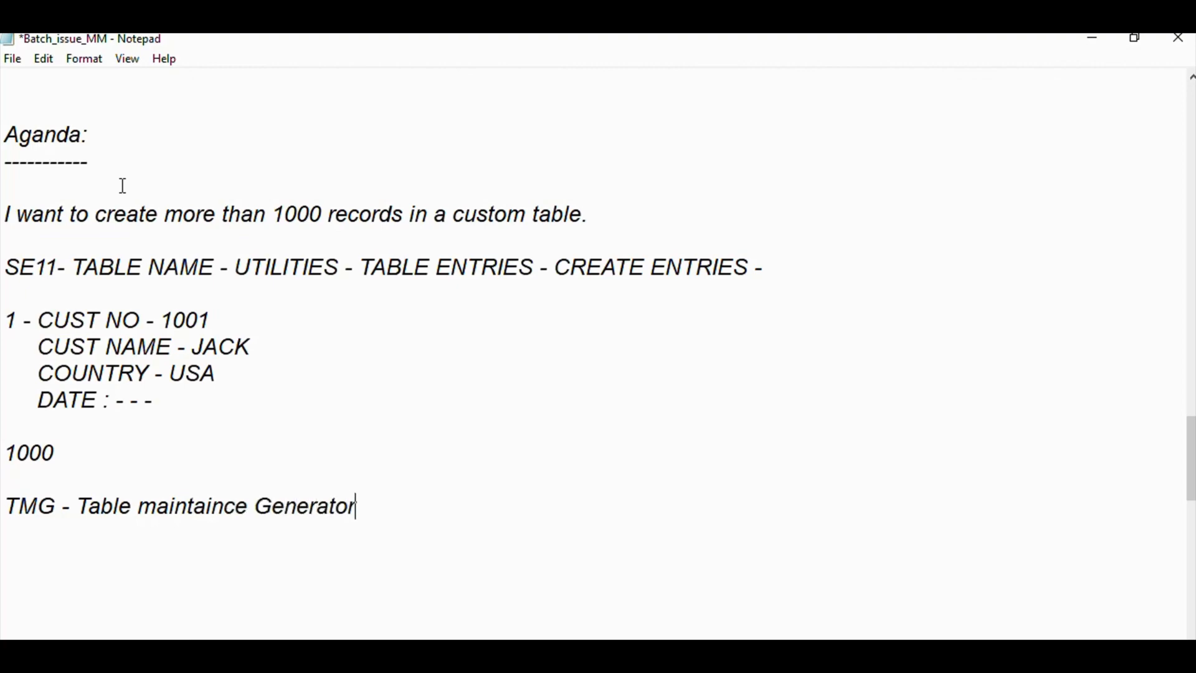
# - End the TMG line with a period and add "sm30." on the line directly below it
pyautogui.press('Return')
pyautogui.press('BackSpace')
pyautogui.press('BackSpace')
pyautogui.press('BackSpace')
pyautogui.press('BackSpace')
pyautogui.press('BackSpace')
pyautogui.press('BackSpace')
pyautogui.write('rator.')
pyautogui.press('Return')
pyautogui.write('sm30.')
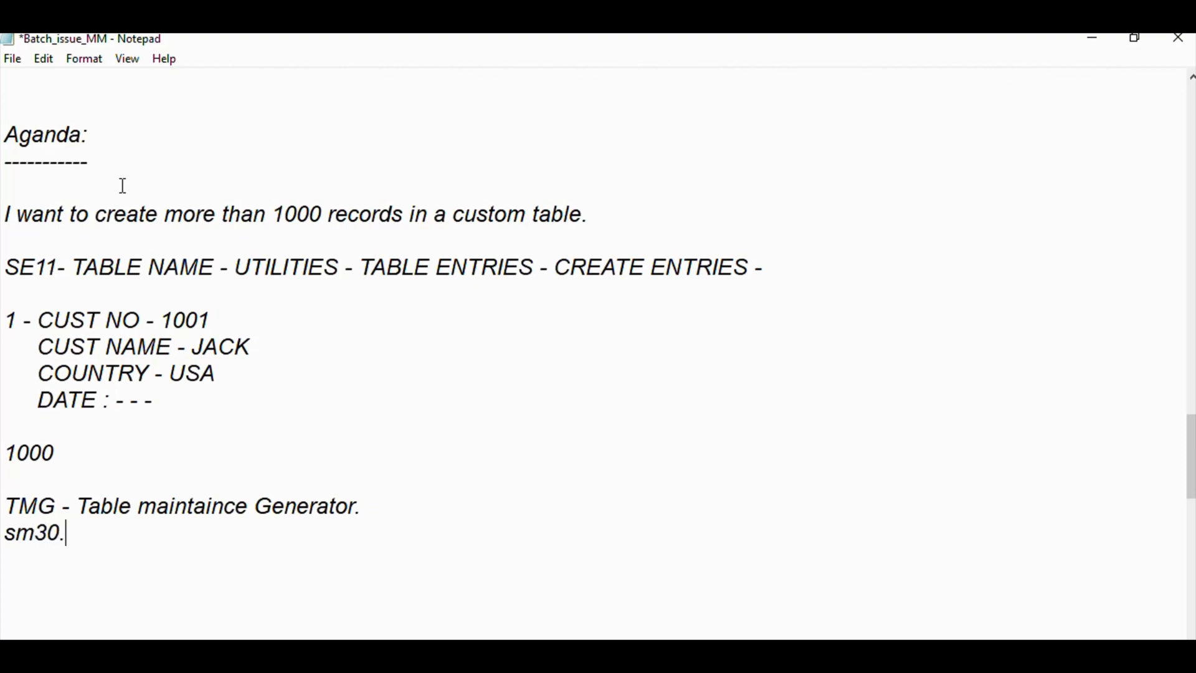
# - Below "sm30.", leave a blank line and add "TMG" and "SM30" on two separate lines
pyautogui.press('Left')
pyautogui.press('Left')
pyautogui.write('TMG ')
pyautogui.write('SM')
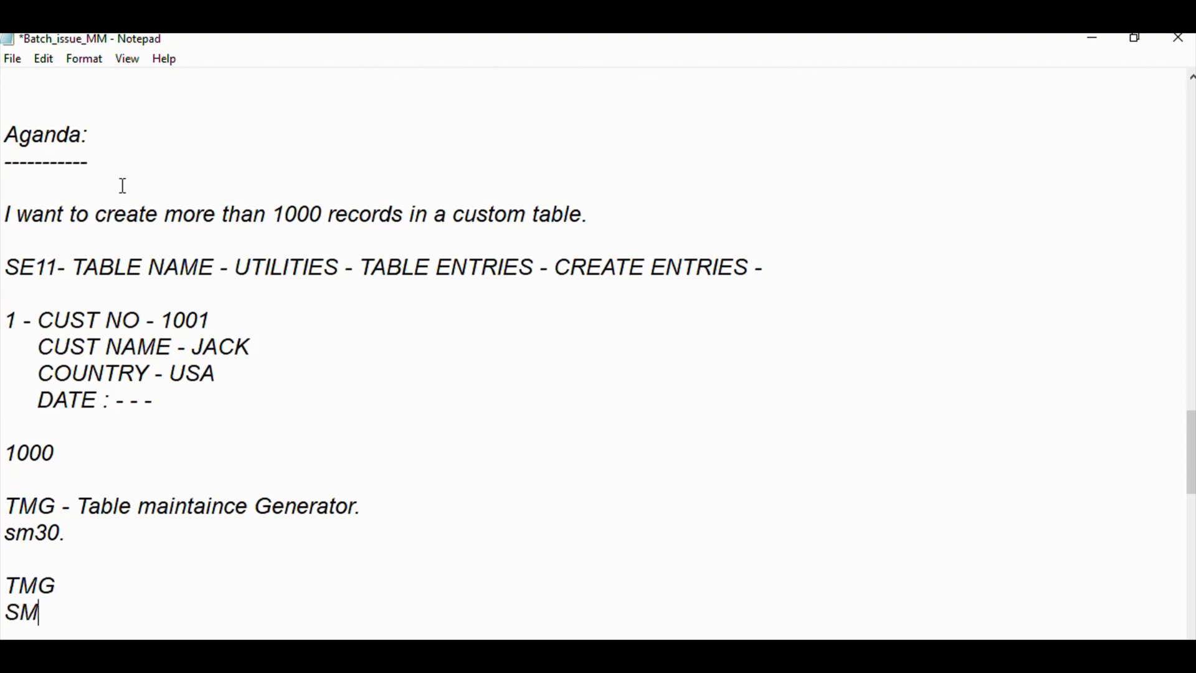
pyautogui.write('30')
pyautogui.scroll(-4, 531, 247)
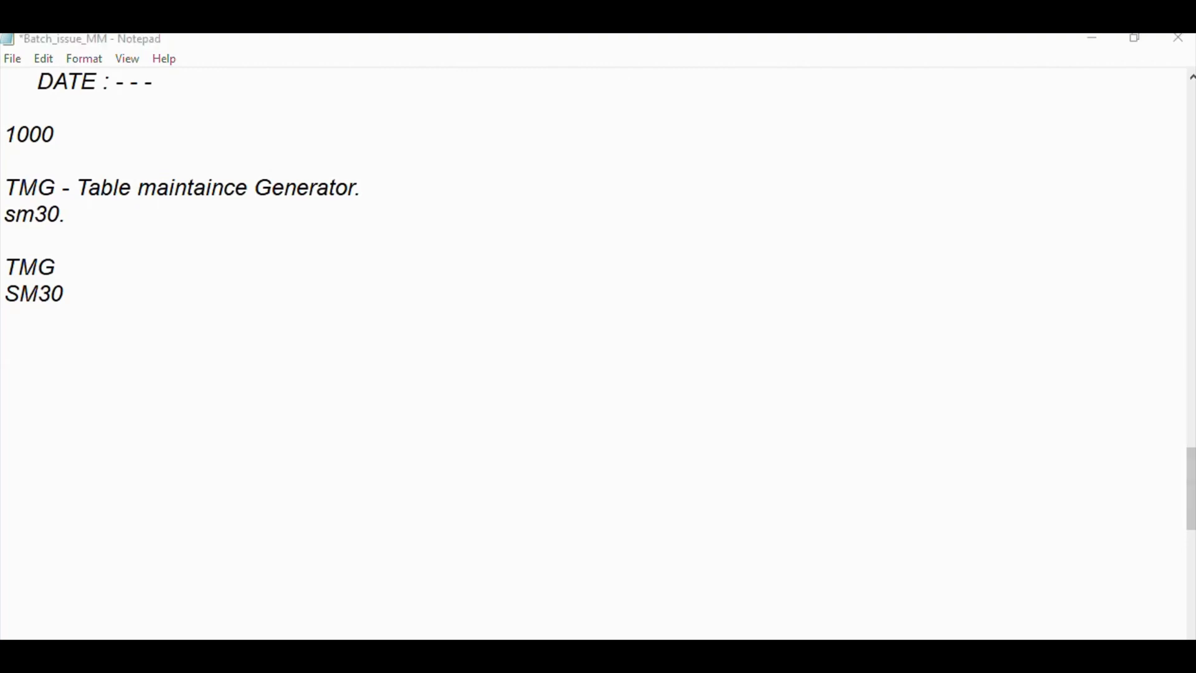
# - View the YCUST_DATA entries in the SAP Data Browser, and switch to the Book.xlsx workbook in Excel Online
pyautogui.click(1112, 351)
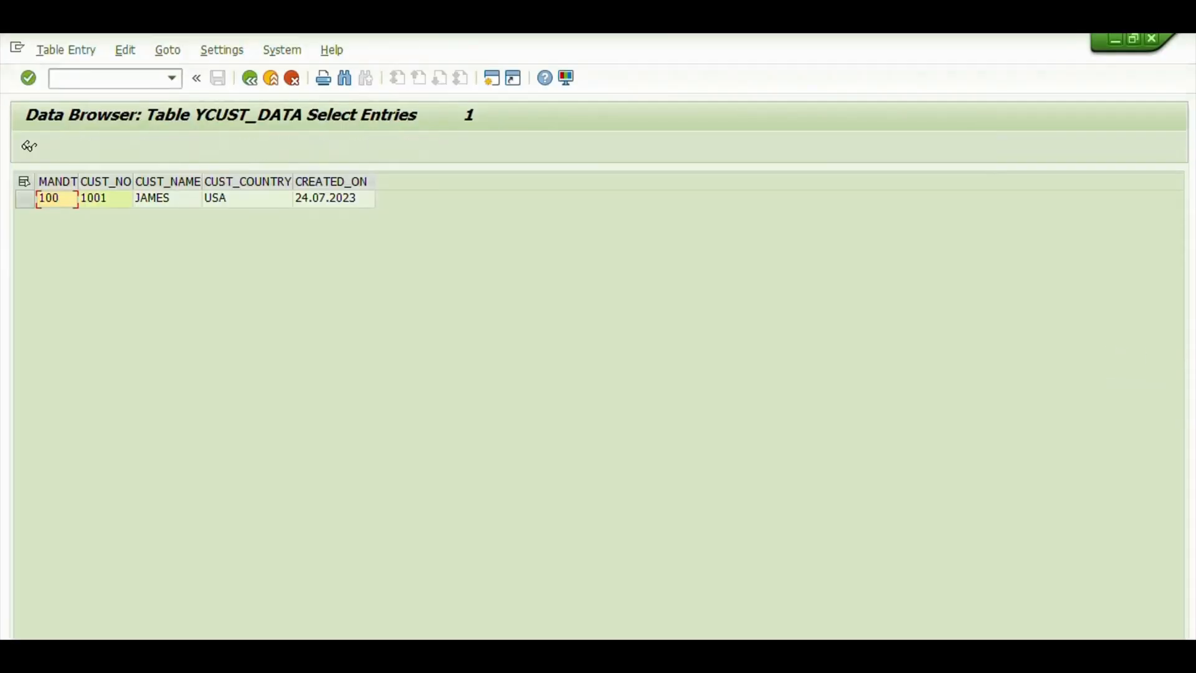
pyautogui.hotkey('alt', 'Tab')
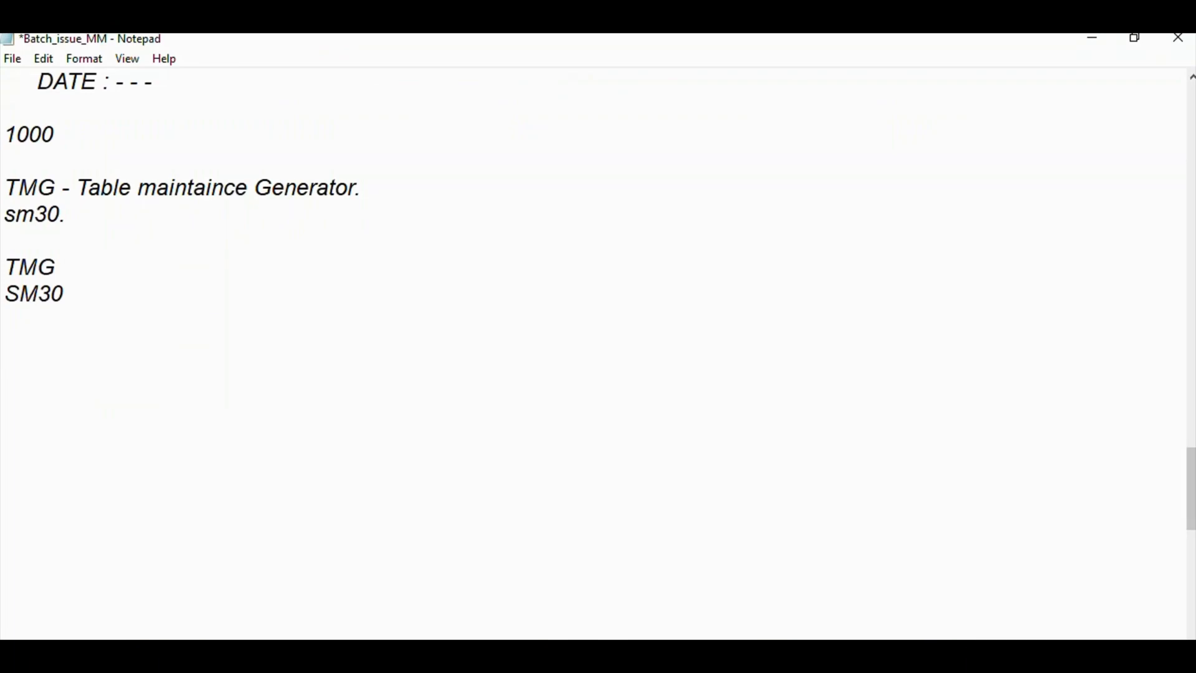
pyautogui.click(1195, 254)
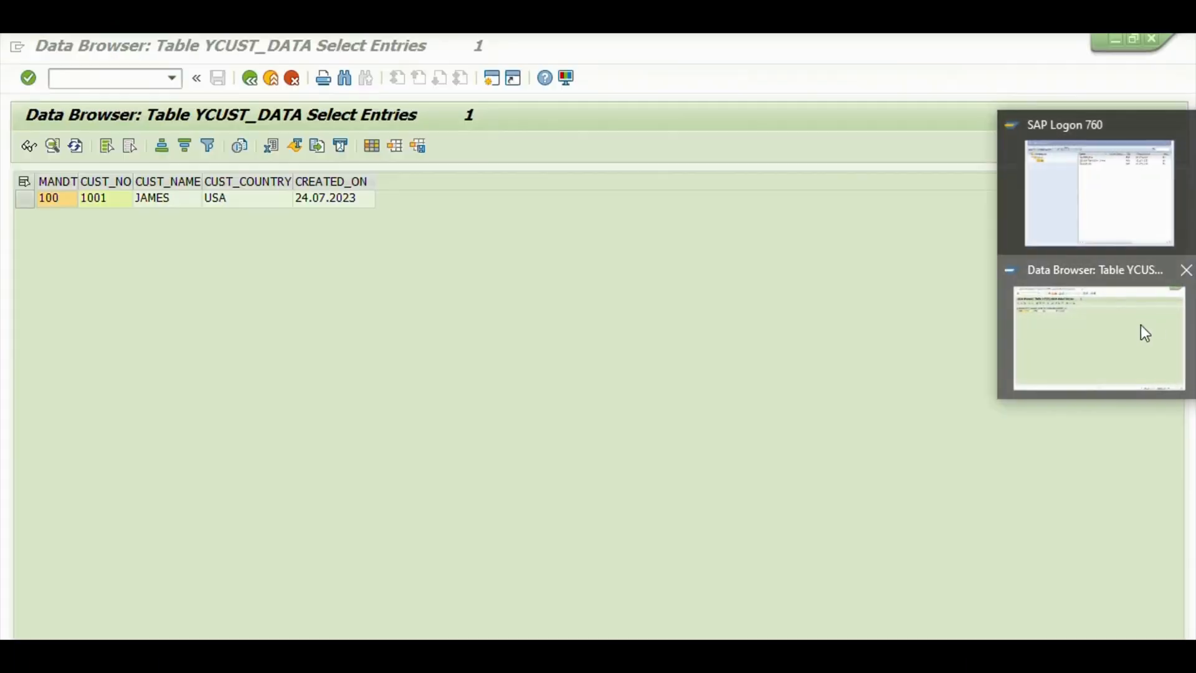
pyautogui.click(1141, 323)
pyautogui.click(1194, 246)
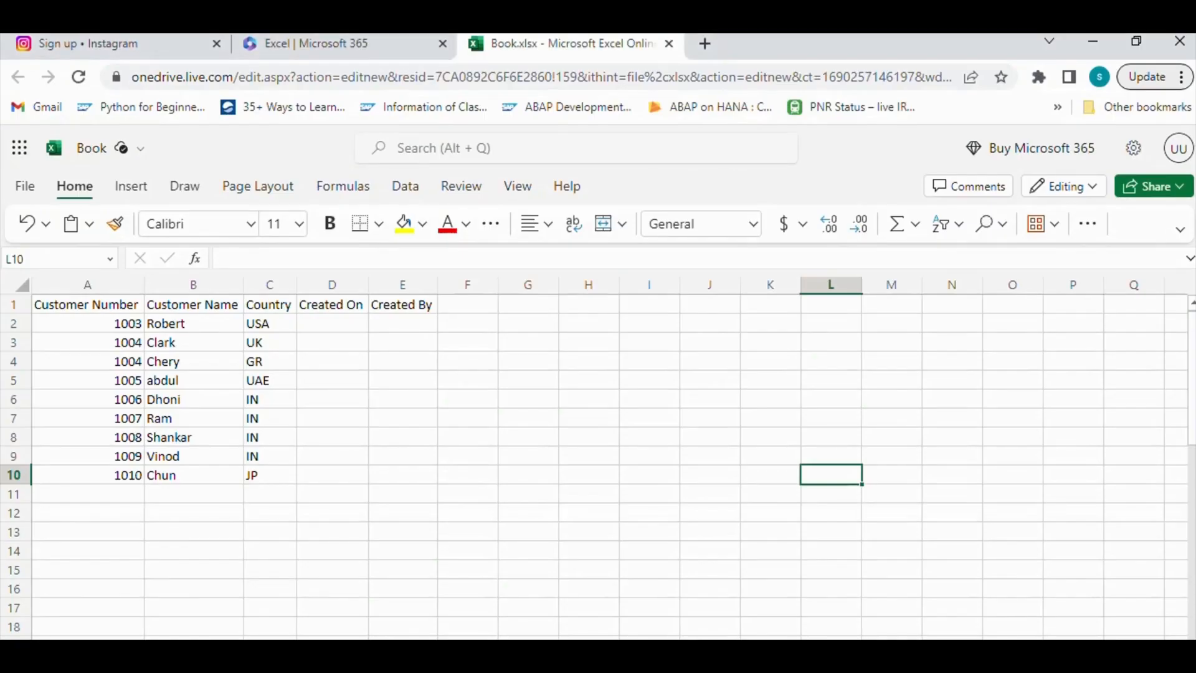
# - Select the customer number, name and country data in A2:C10 of the worksheet
pyautogui.click(497, 432)
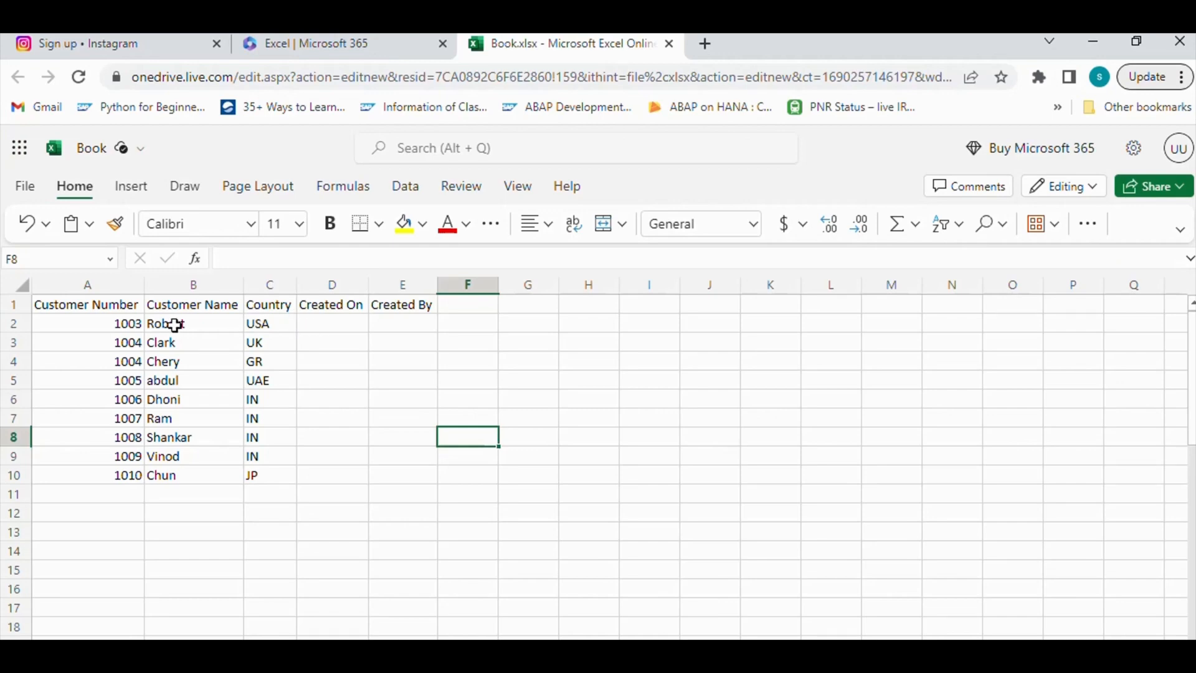
pyautogui.click(102, 325)
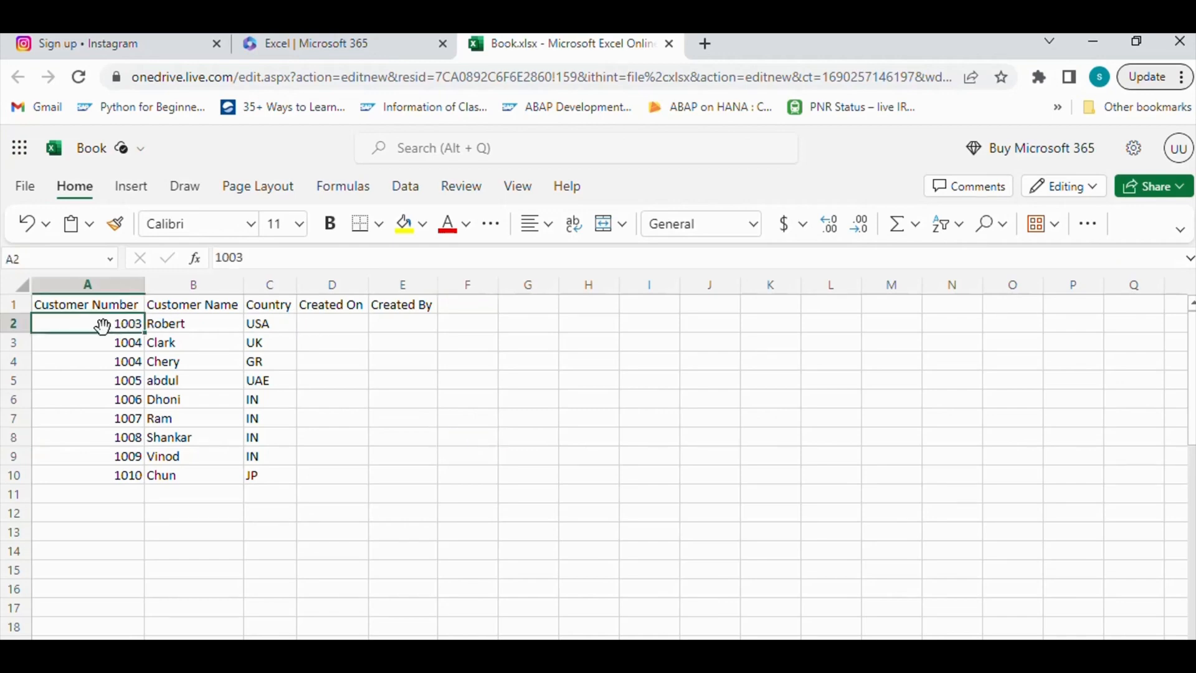
pyautogui.hotkey('shift', 'Right')
pyautogui.hotkey('shift', 'Right')
pyautogui.hotkey('shift', 'Down')
pyautogui.hotkey('shift', 'Down')
pyautogui.hotkey('shift', 'Down')
pyautogui.hotkey('shift', 'Down')
pyautogui.hotkey('shift', 'Down')
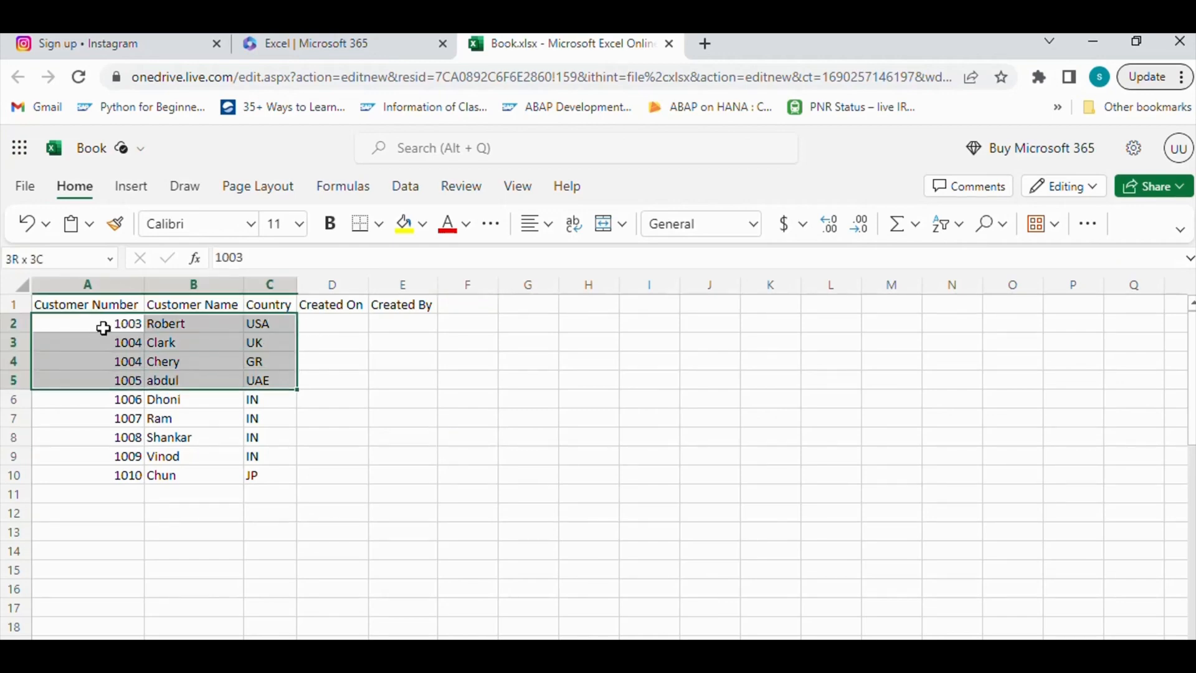
pyautogui.hotkey('shift', 'Down')
pyautogui.hotkey('shift', 'Down')
pyautogui.hotkey('shift', 'Down')
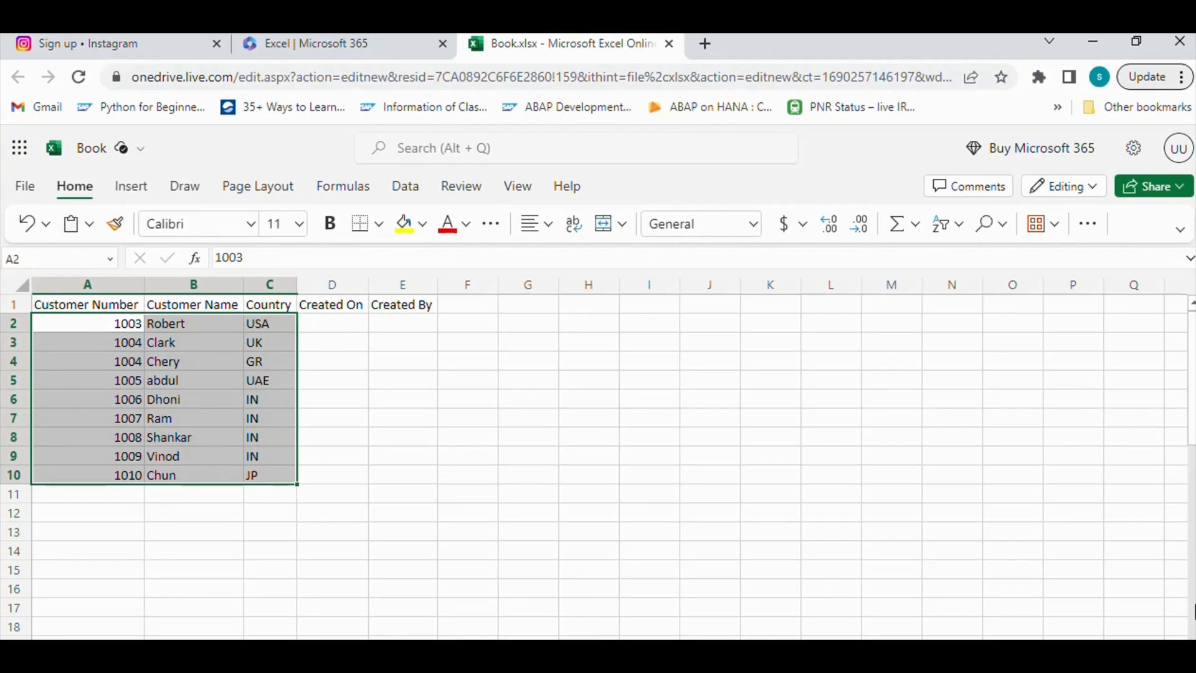
pyautogui.click(1125, 653)
pyautogui.click(1183, 625)
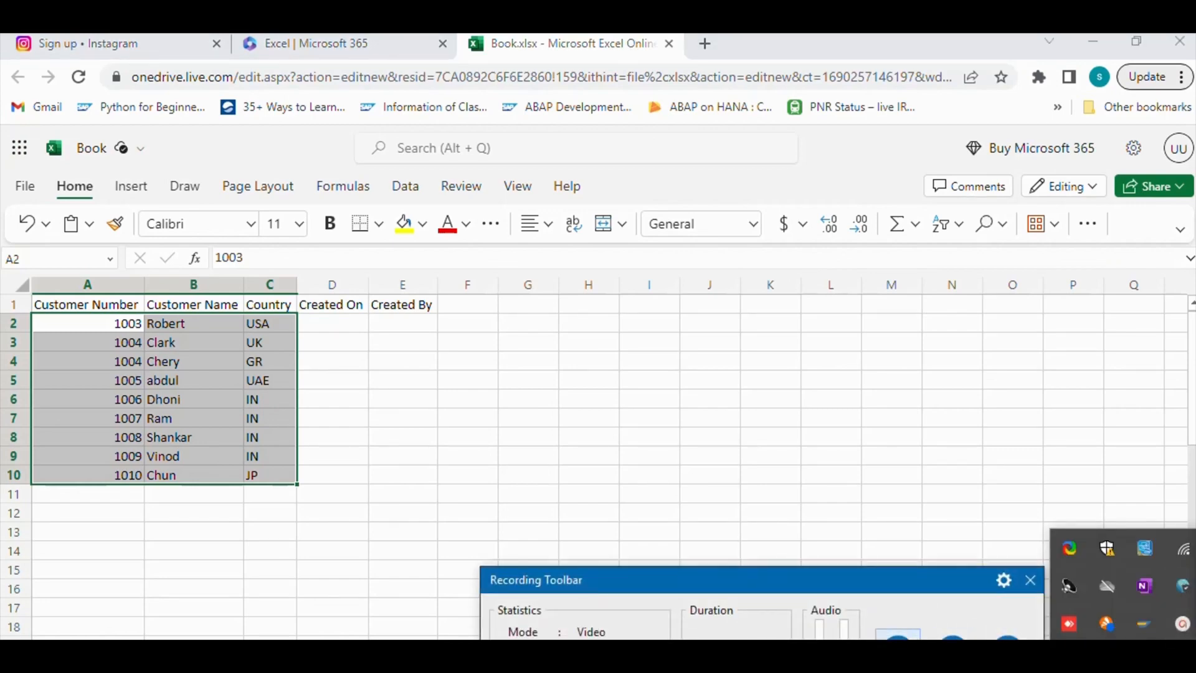
pyautogui.click(898, 638)
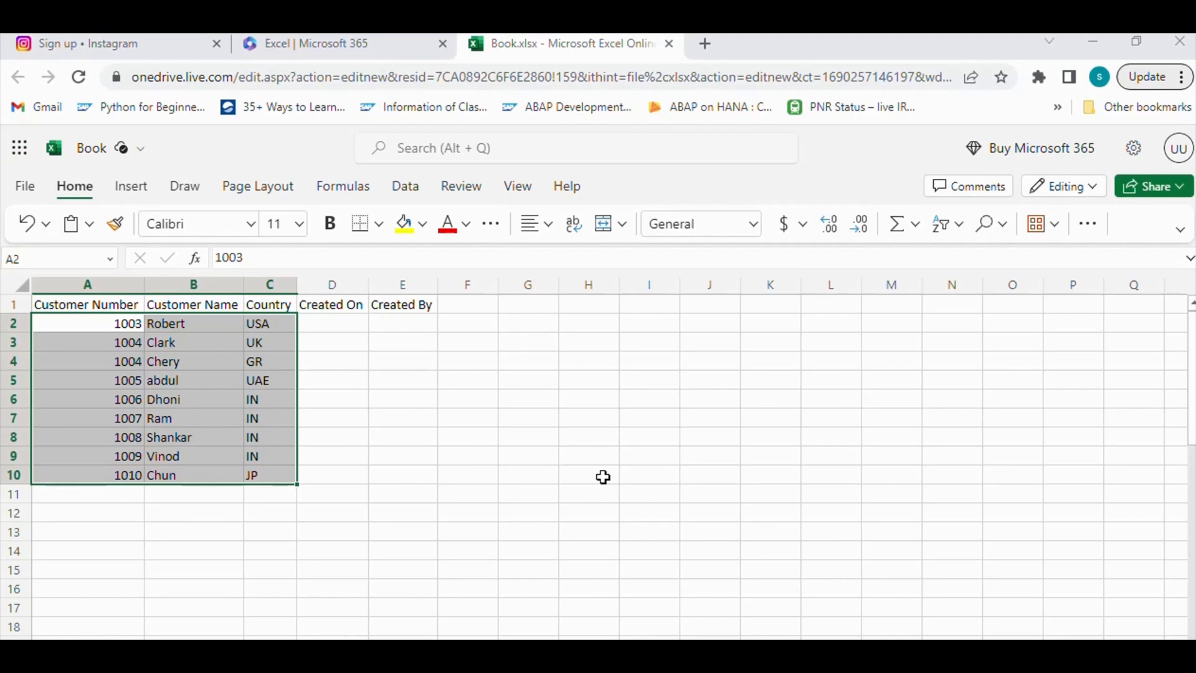
# - Review the customer data by highlighting A2:C10 and the first three customers' numbers and names, and clear the selection
pyautogui.click(398, 448)
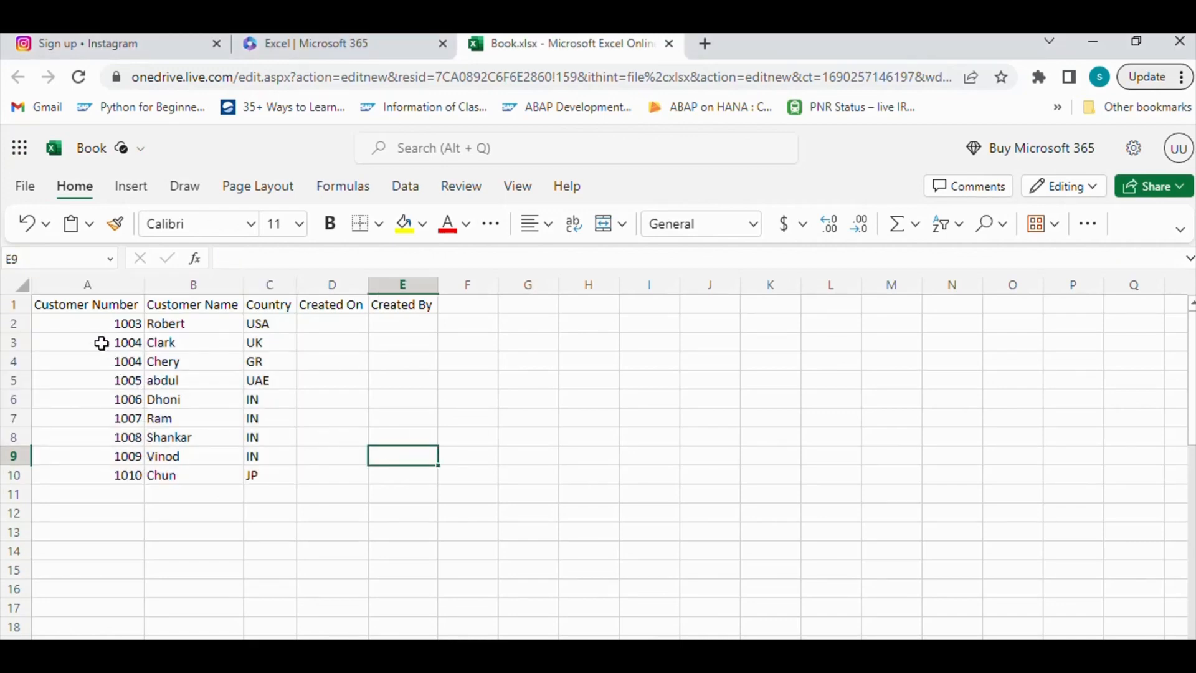
pyautogui.moveTo(78, 326); pyautogui.dragTo(272, 475)
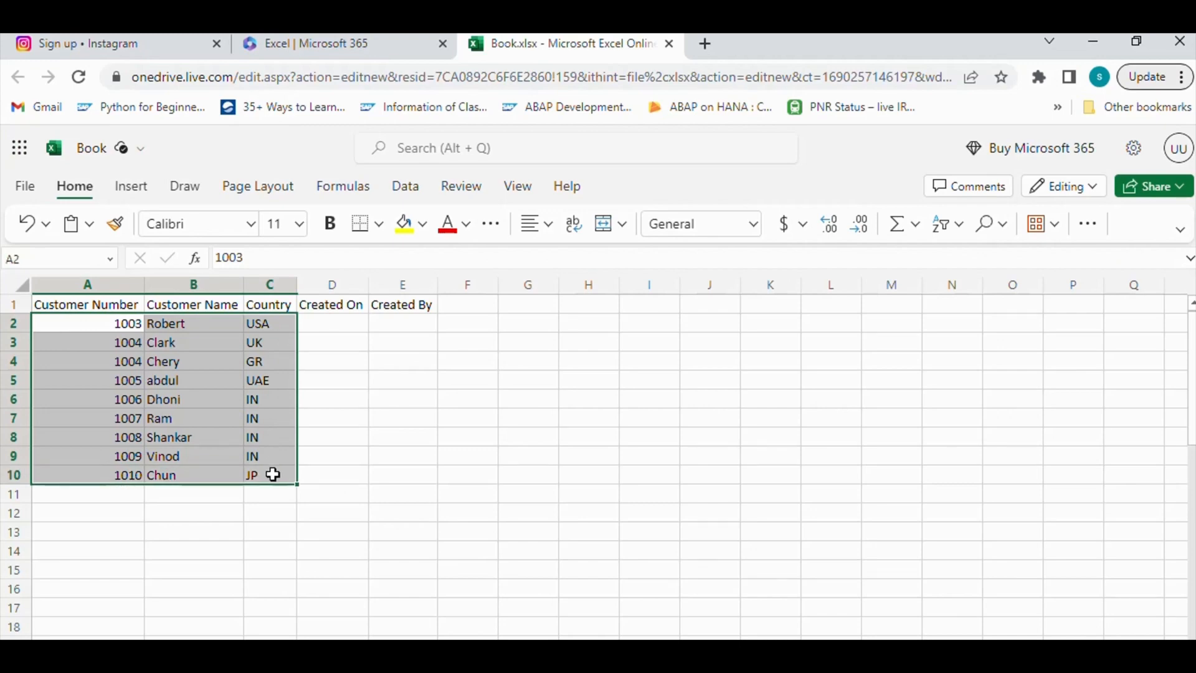
pyautogui.click(447, 423)
pyautogui.moveTo(77, 324); pyautogui.dragTo(212, 365)
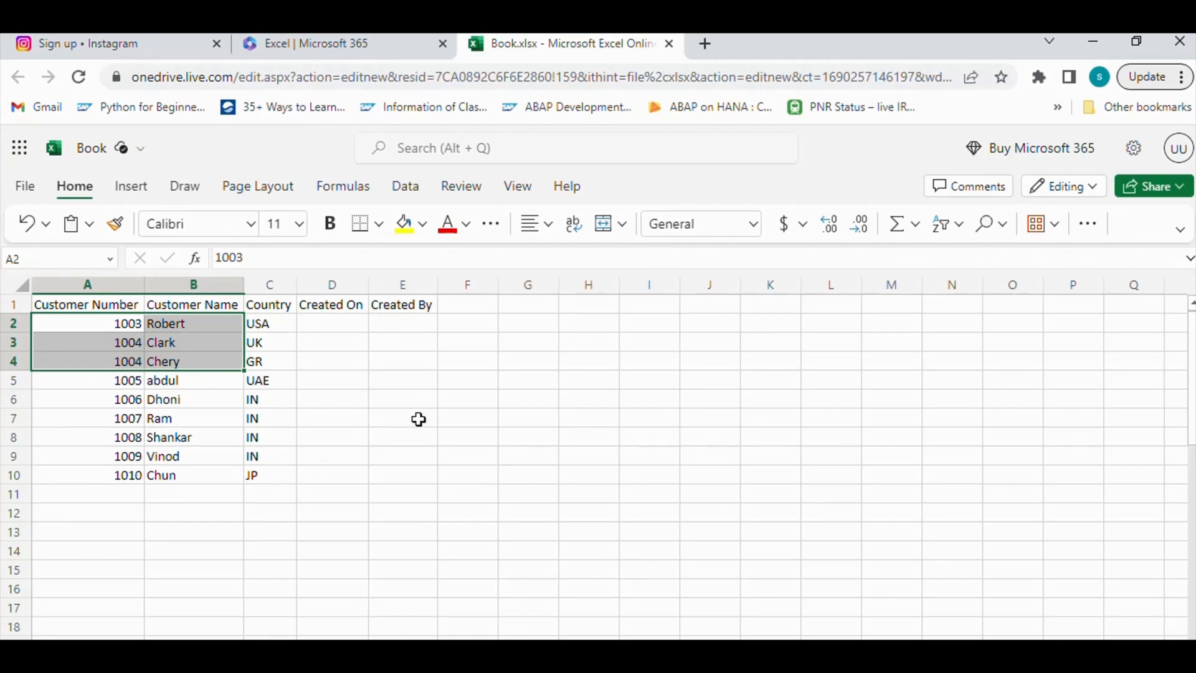
pyautogui.click(314, 372)
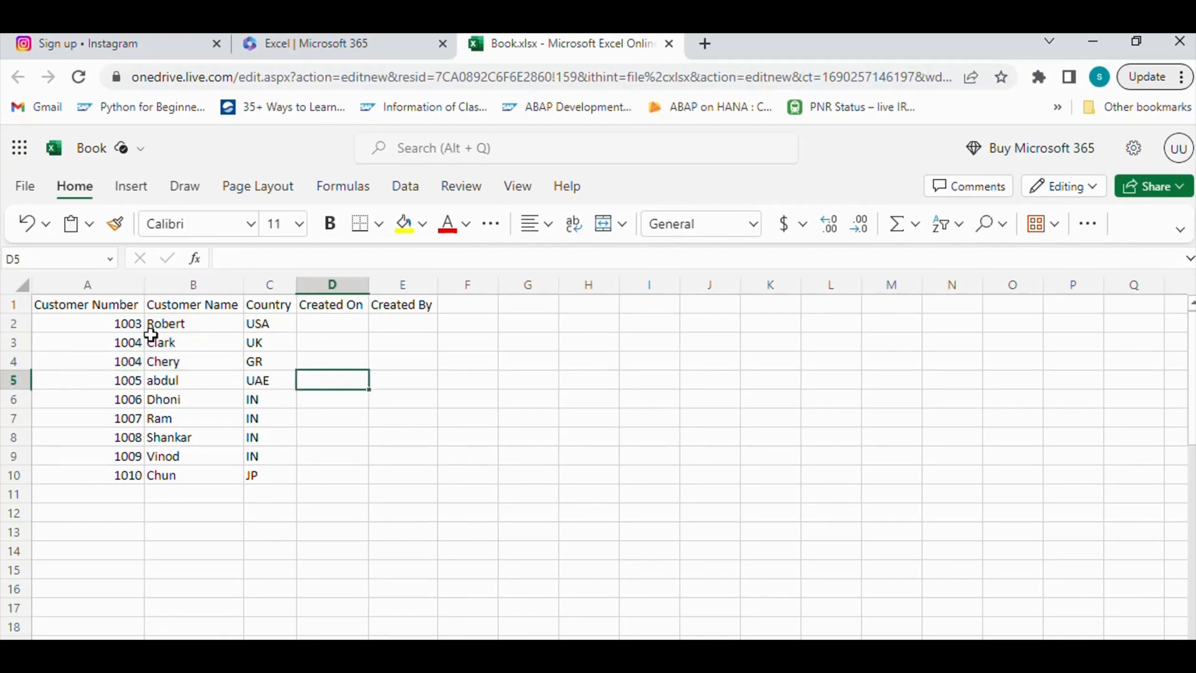
pyautogui.moveTo(112, 328); pyautogui.dragTo(251, 332)
pyautogui.click(205, 334)
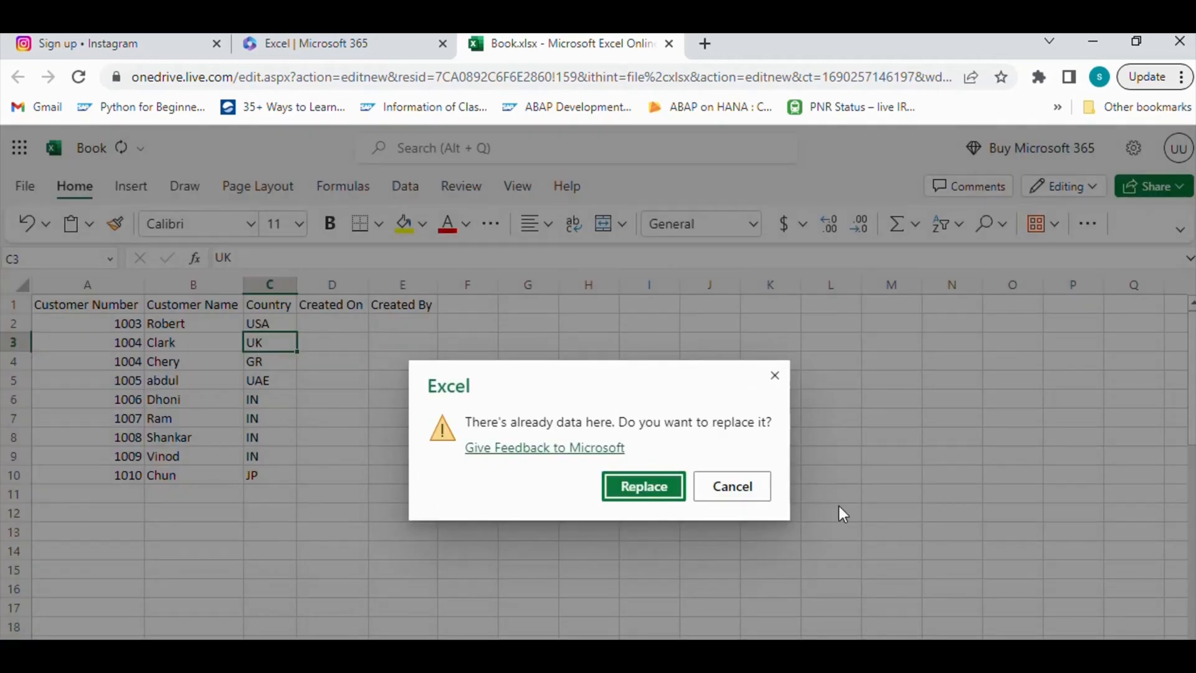
pyautogui.click(755, 489)
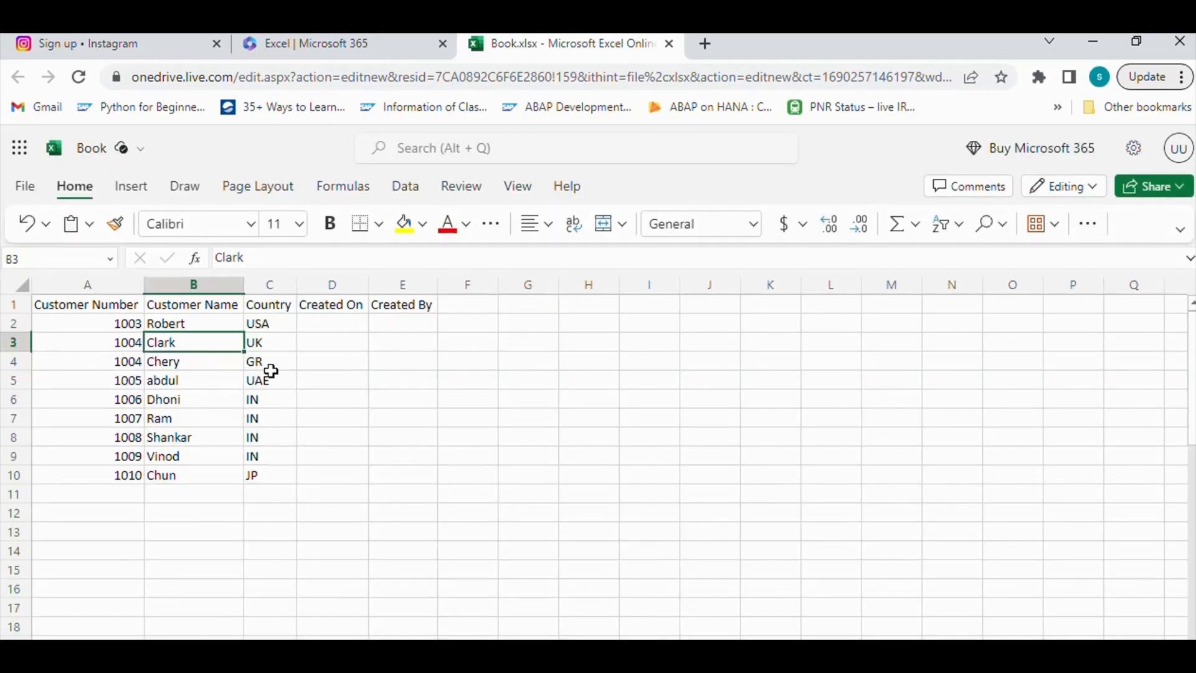
# - Highlight the customer records in A2:C10 and examine the first cells under Created On and Created By
pyautogui.moveTo(94, 324); pyautogui.dragTo(275, 469)
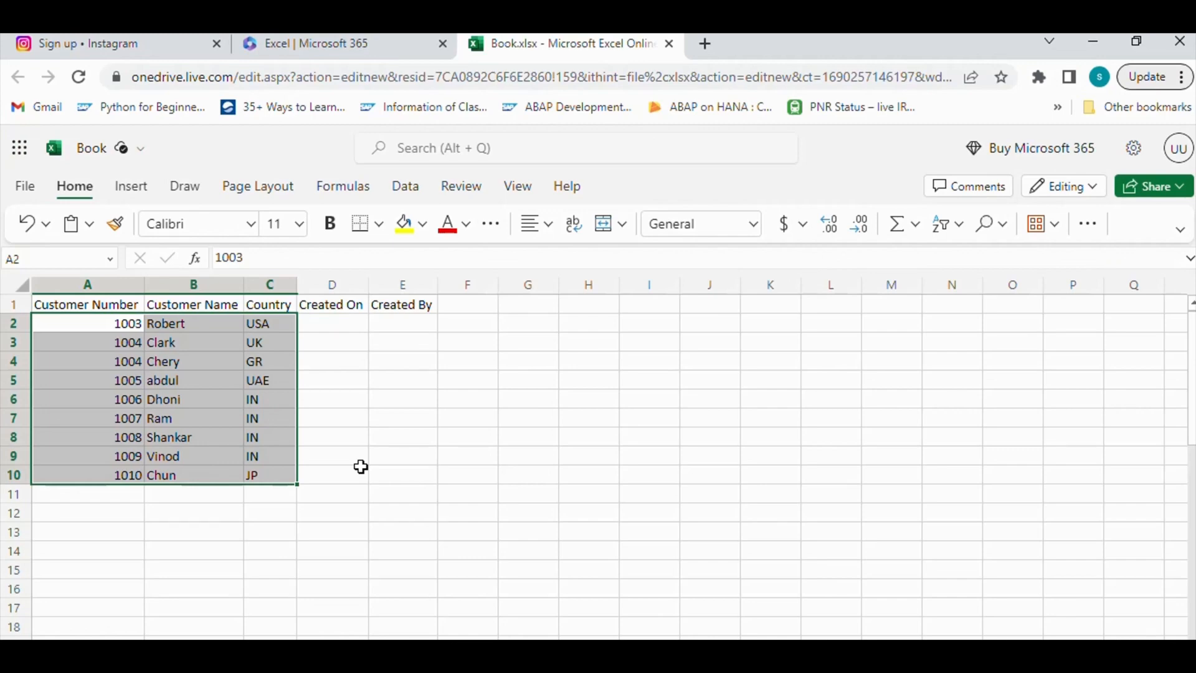
pyautogui.click(366, 416)
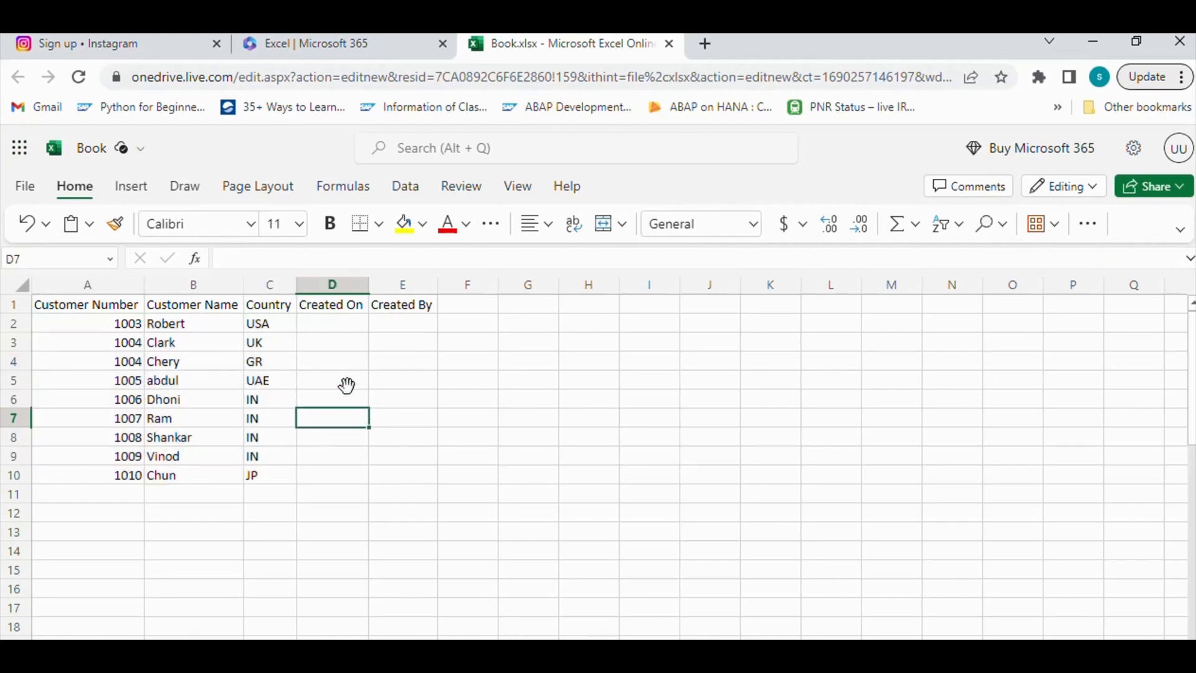
pyautogui.click(329, 323)
pyautogui.click(412, 321)
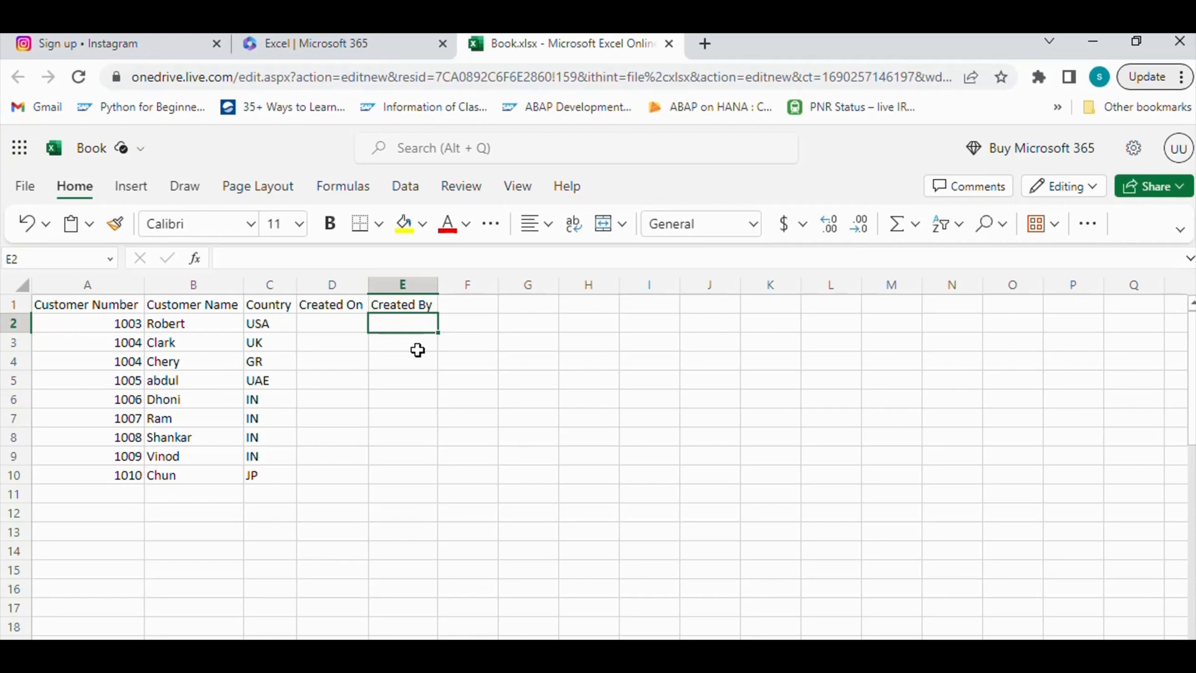
# - Examine the first data cells under Created On and Created By in the customer worksheet, and select an empty cell
pyautogui.click(335, 325)
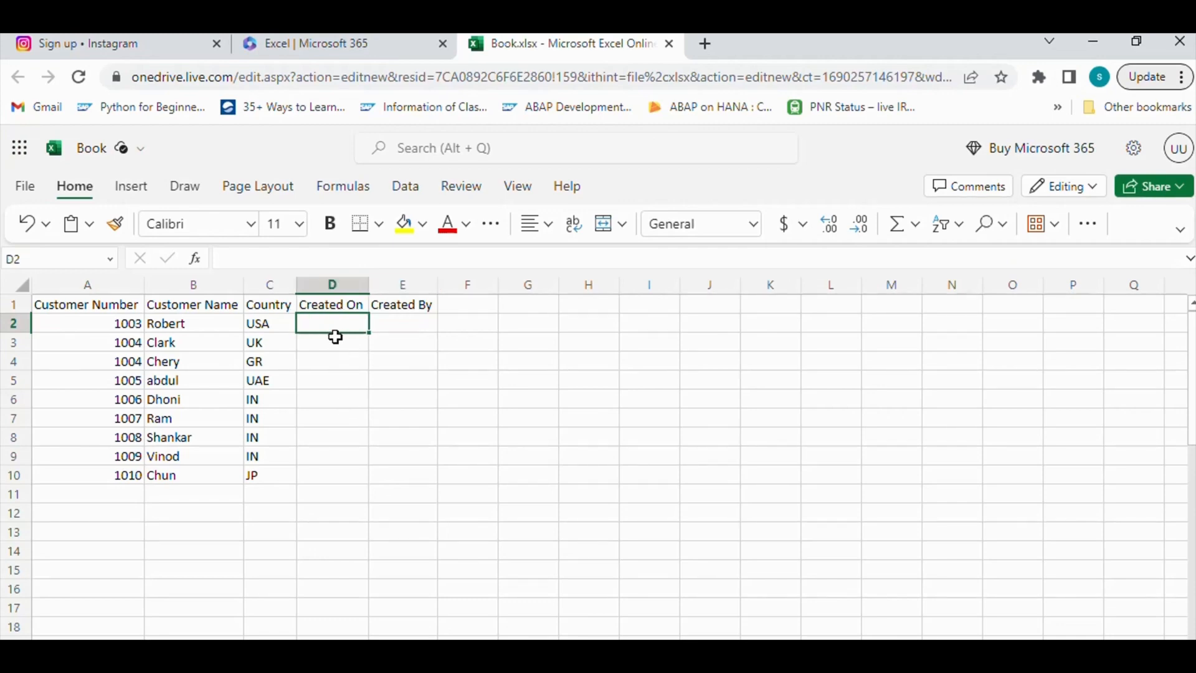
pyautogui.click(411, 318)
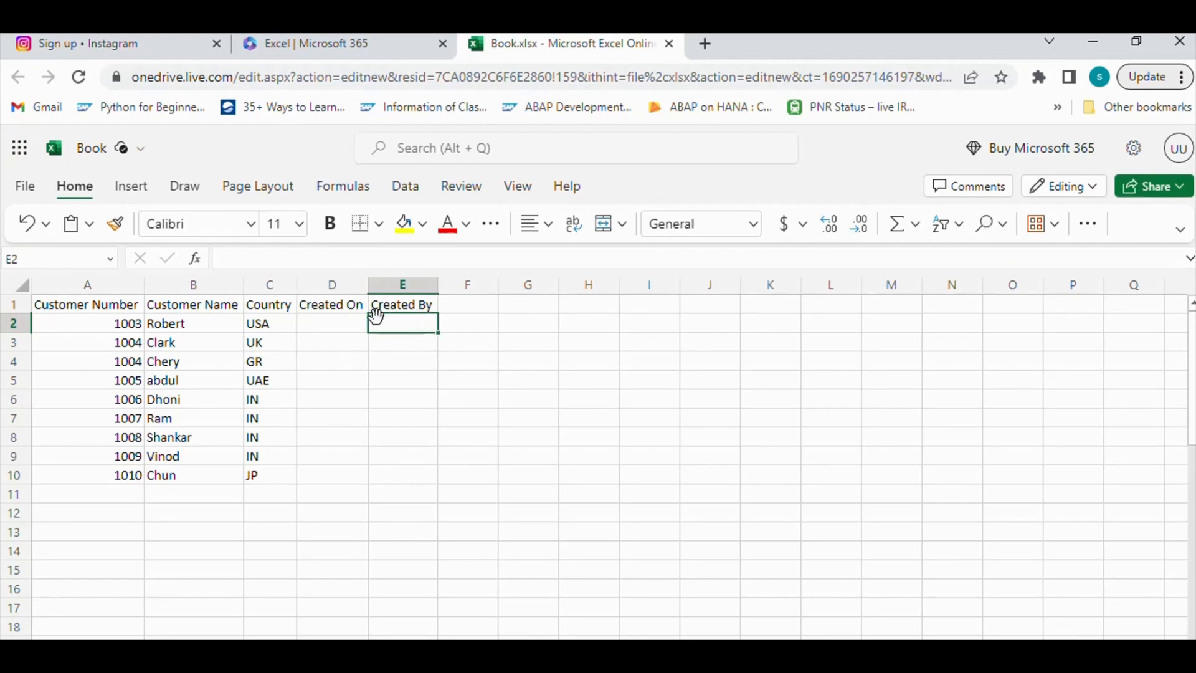
pyautogui.click(336, 325)
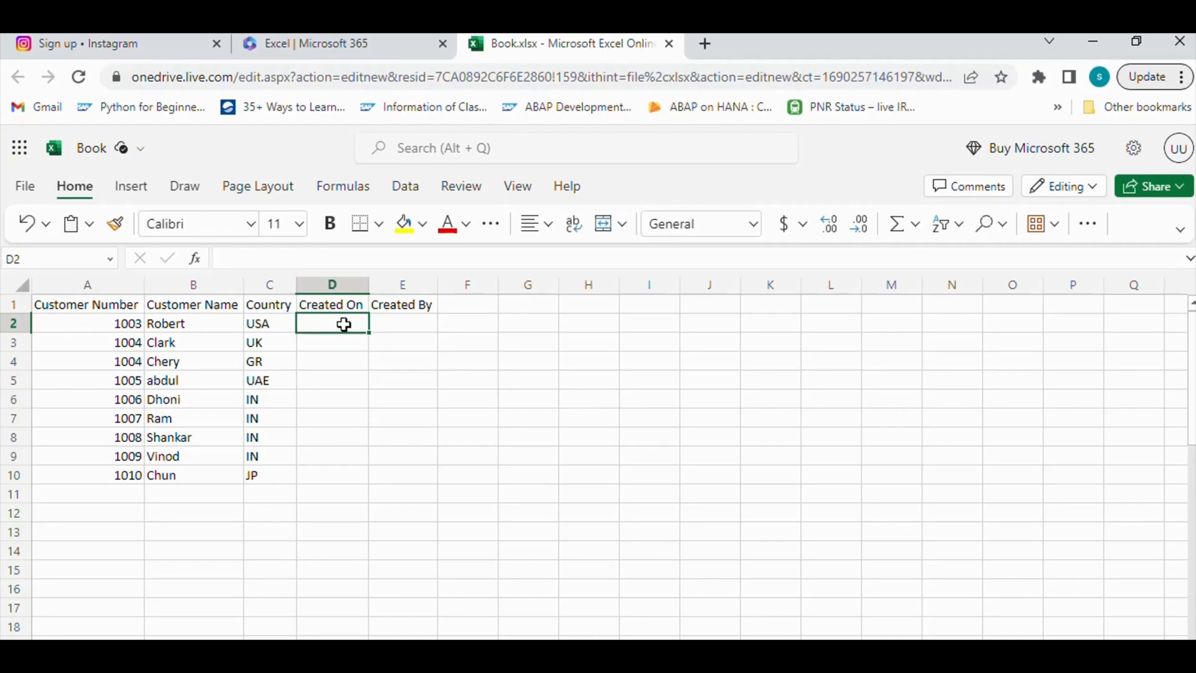
pyautogui.click(413, 323)
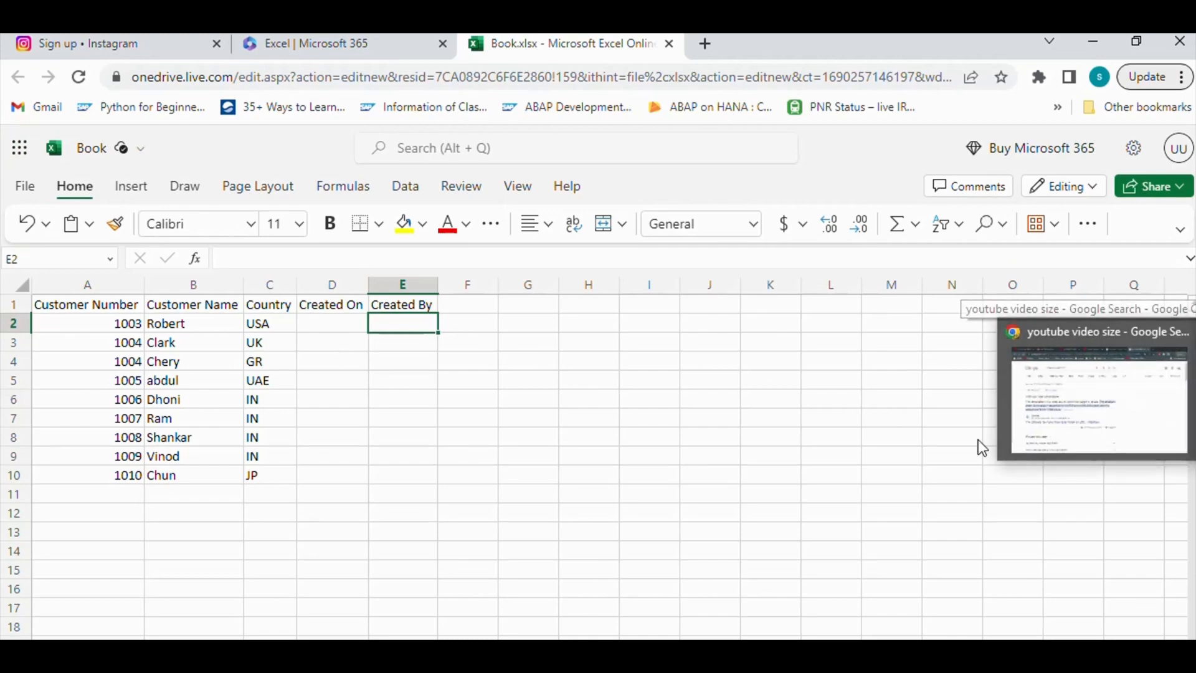
pyautogui.click(829, 438)
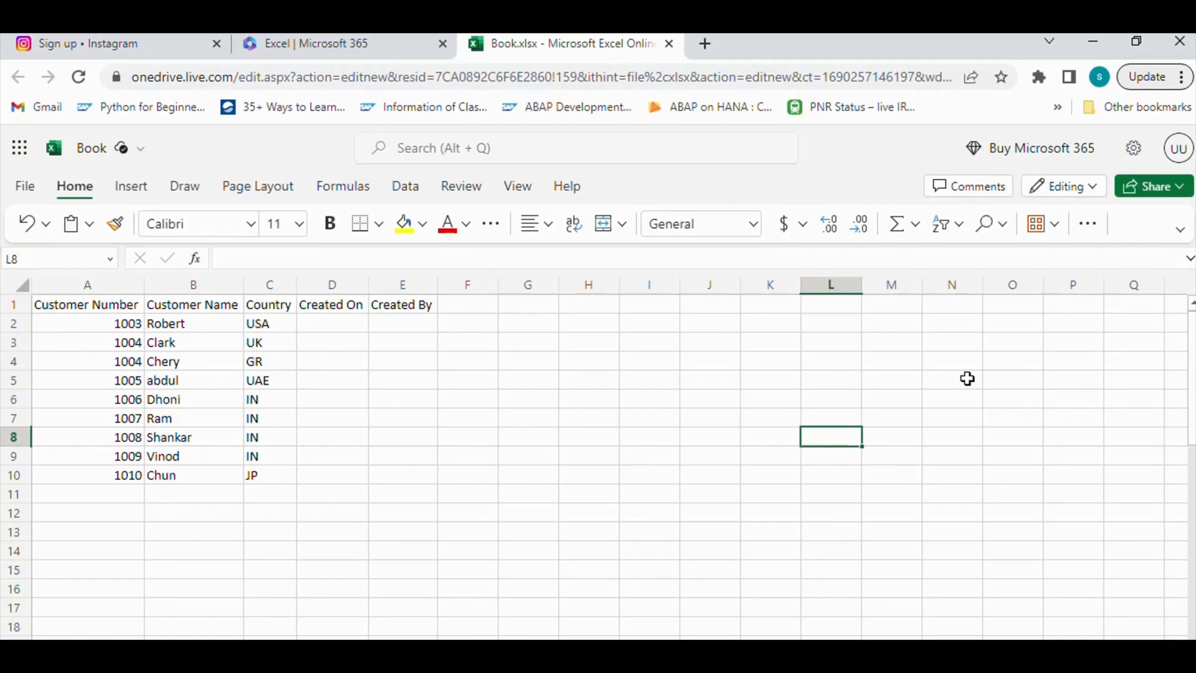
# - Switch to SAP, leave the Data Browser, and open the field definitions of table YCUST_DATA for changing
pyautogui.click(1093, 333)
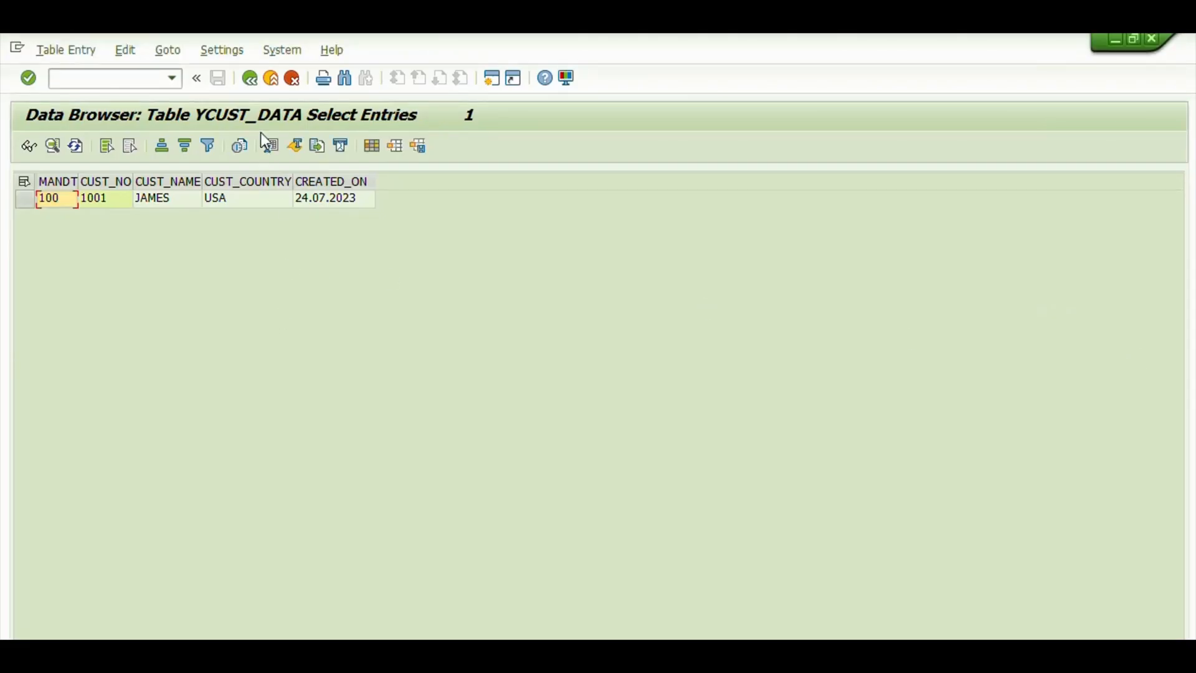
pyautogui.click(253, 81)
pyautogui.click(253, 81)
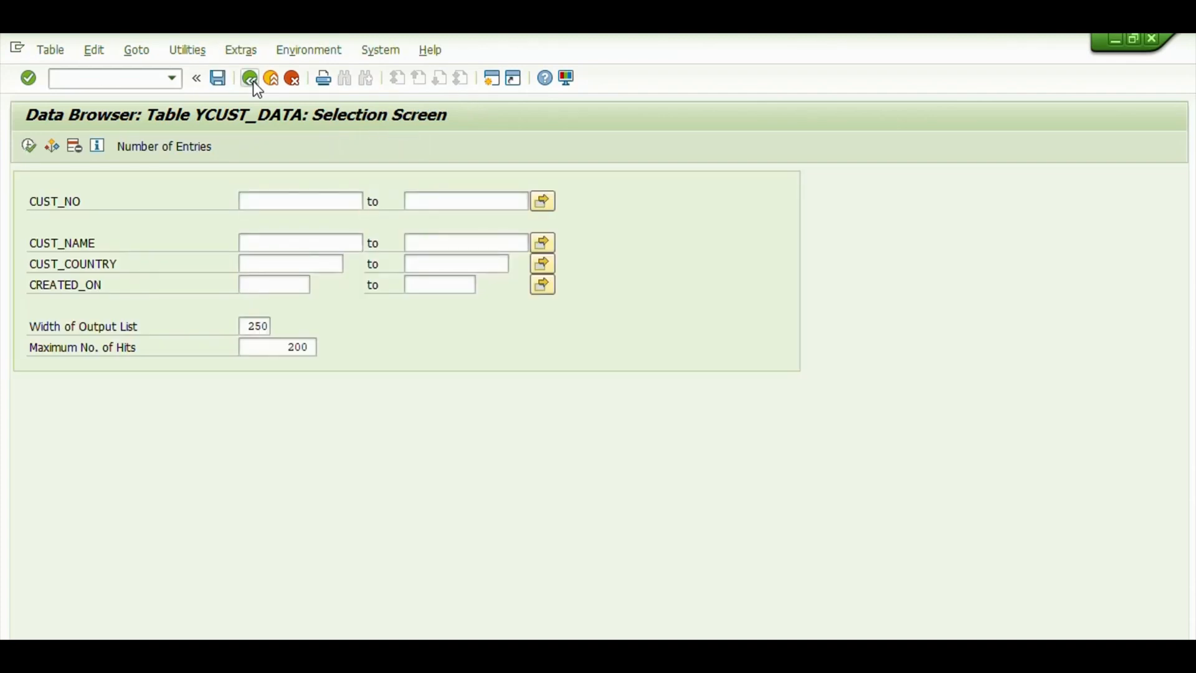
pyautogui.click(253, 81)
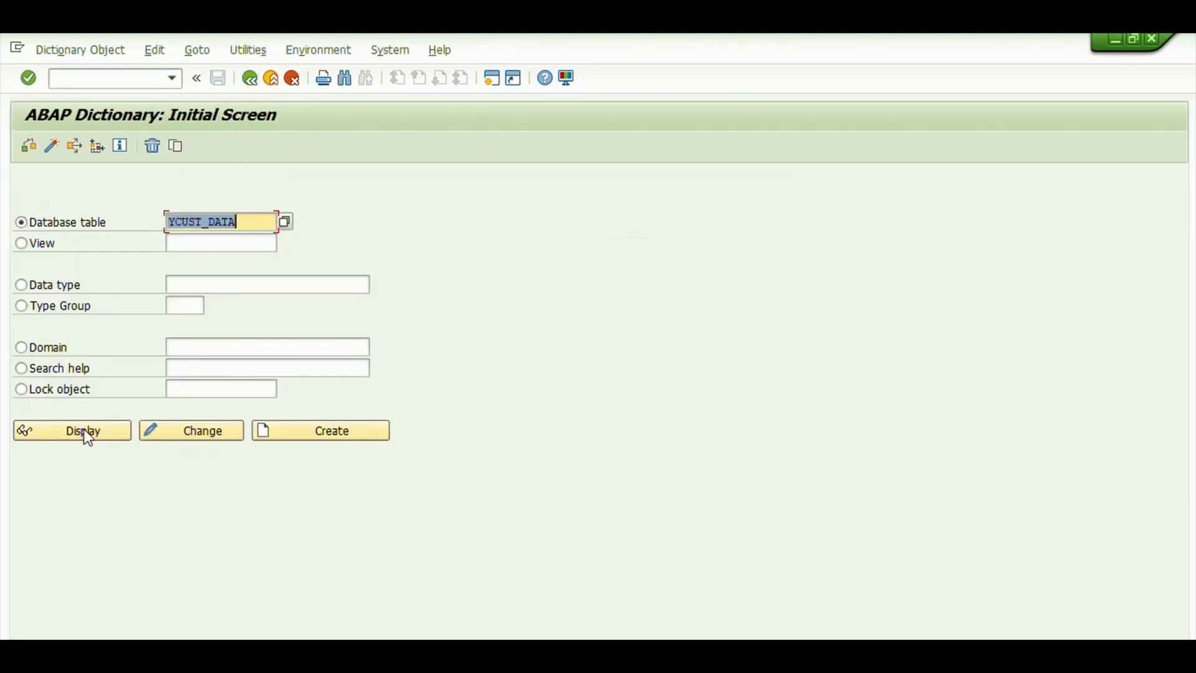
pyautogui.click(194, 434)
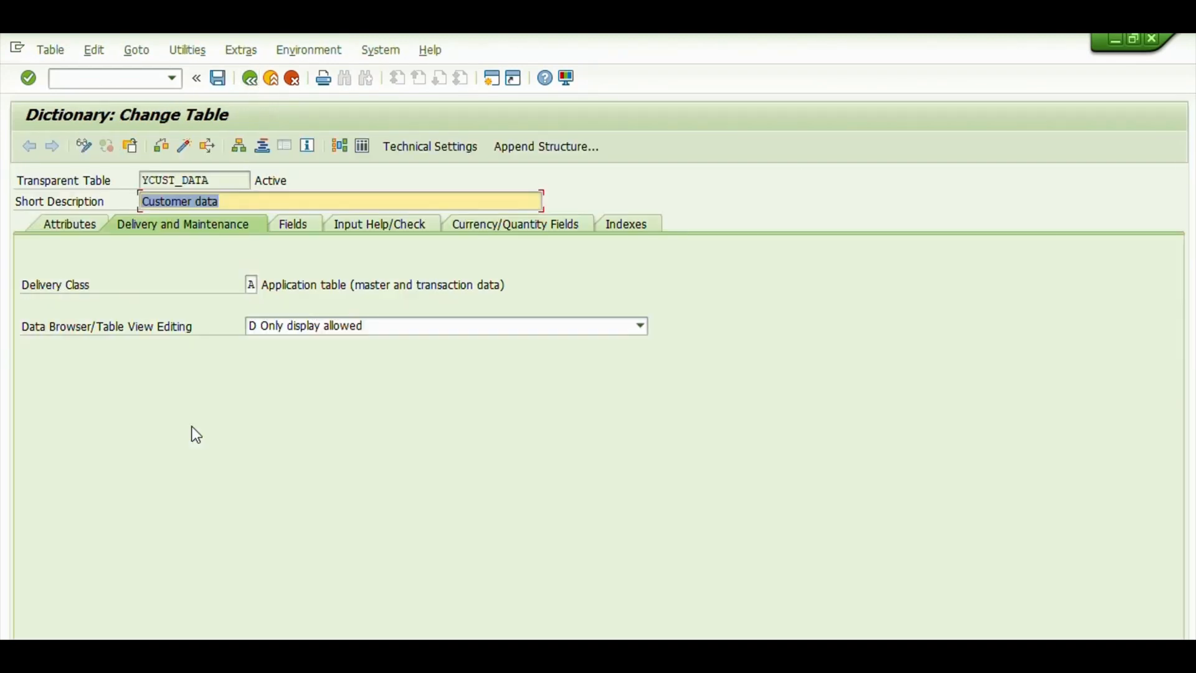
pyautogui.click(320, 223)
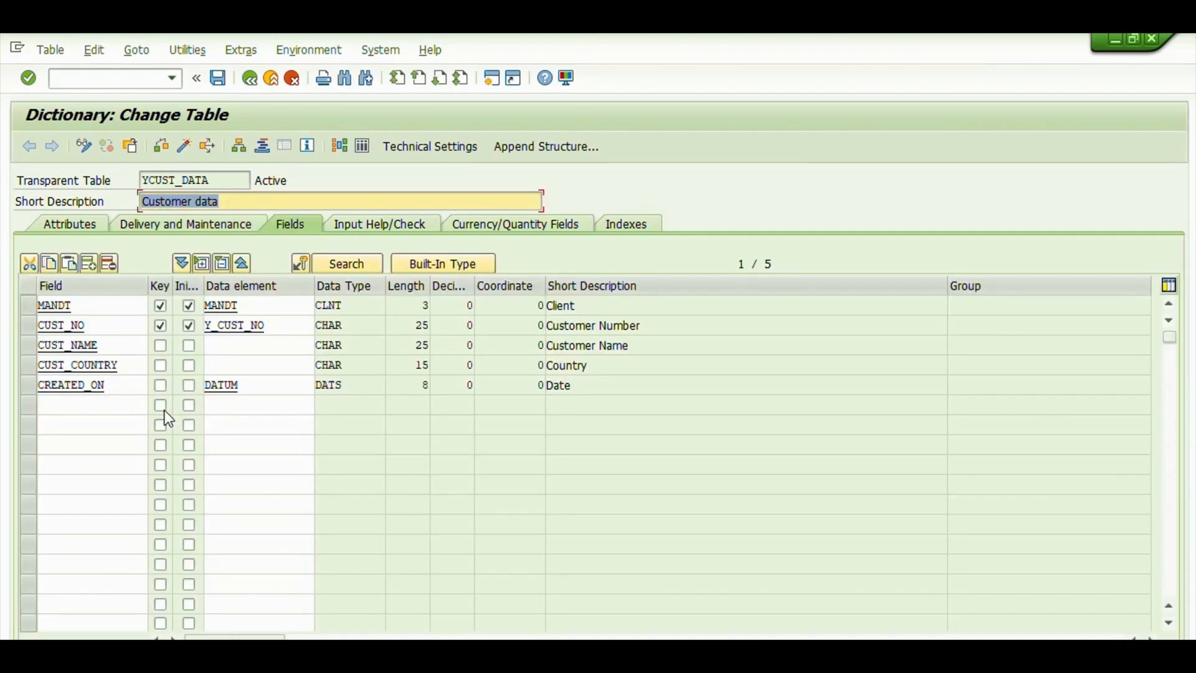
# - Add a field named CREATED_BY below CREATED_ON in table YCUST_DATA
pyautogui.click(125, 385)
pyautogui.click(128, 402)
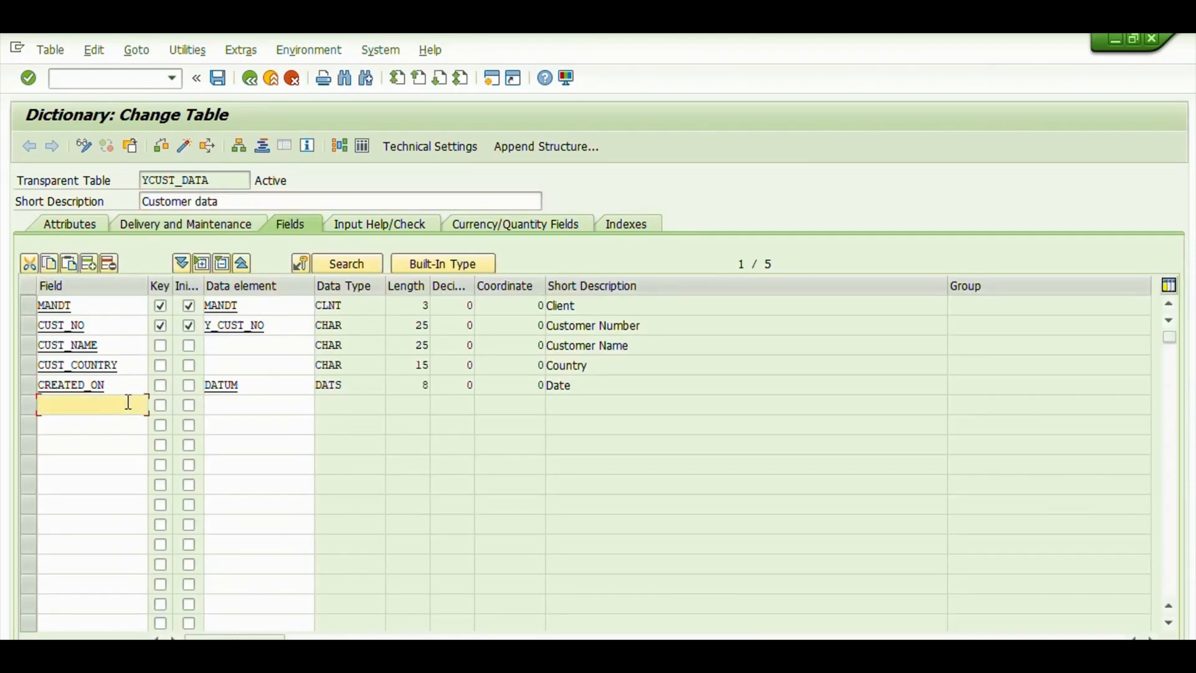
pyautogui.write('CREATED')
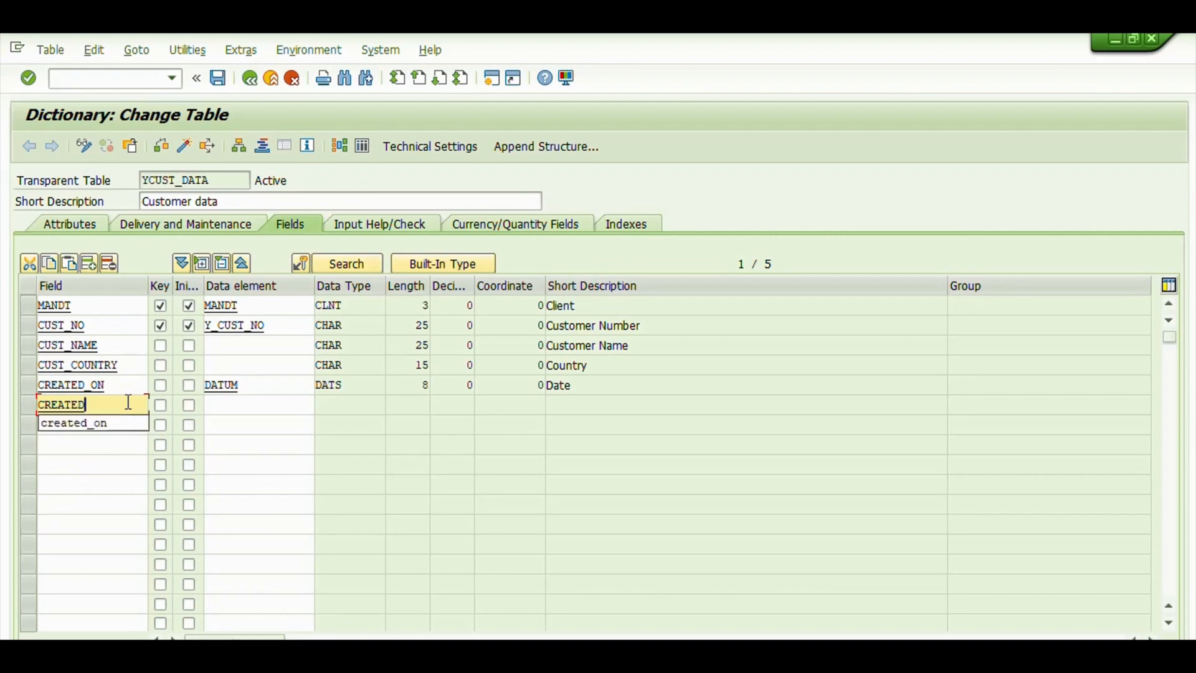
pyautogui.write('_BY')
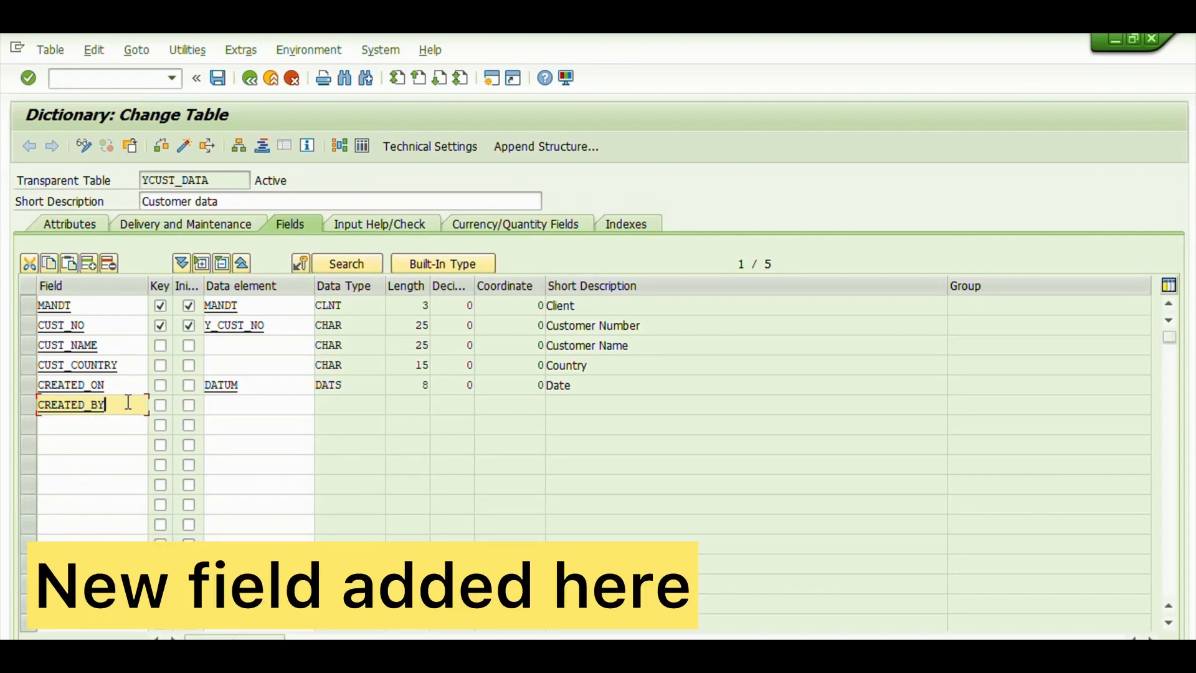
# - Try to assign SY-UNAME as the data element of the CREATED_BY field
pyautogui.click(259, 407)
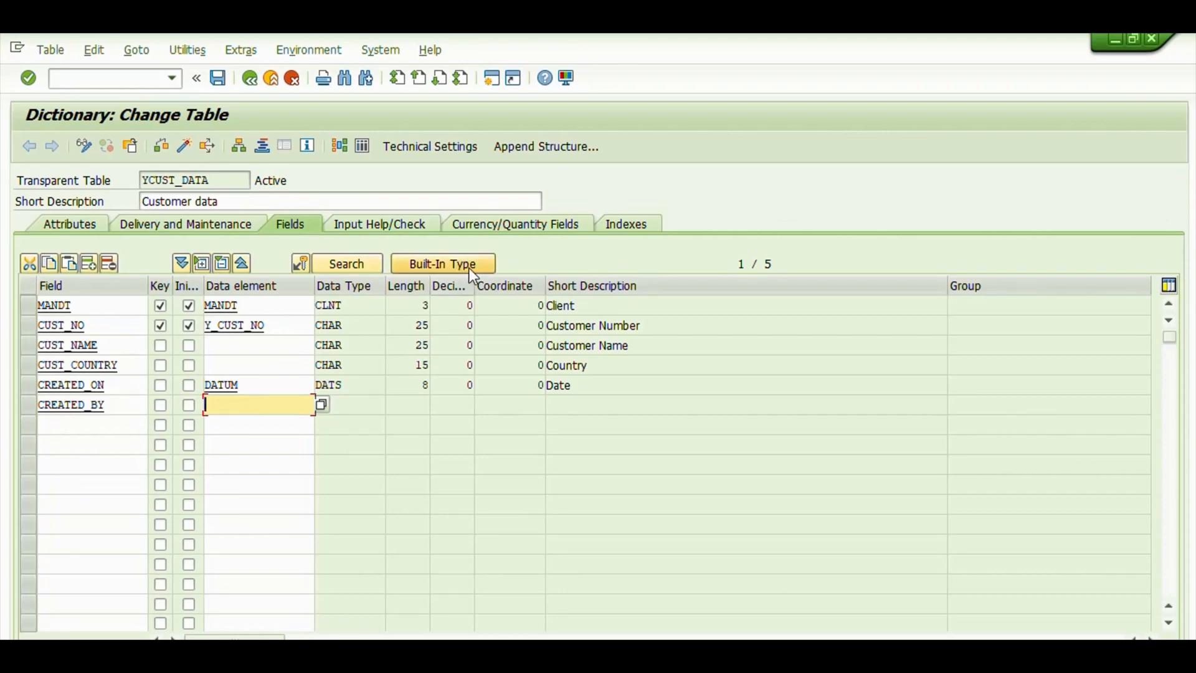
pyautogui.write('SY')
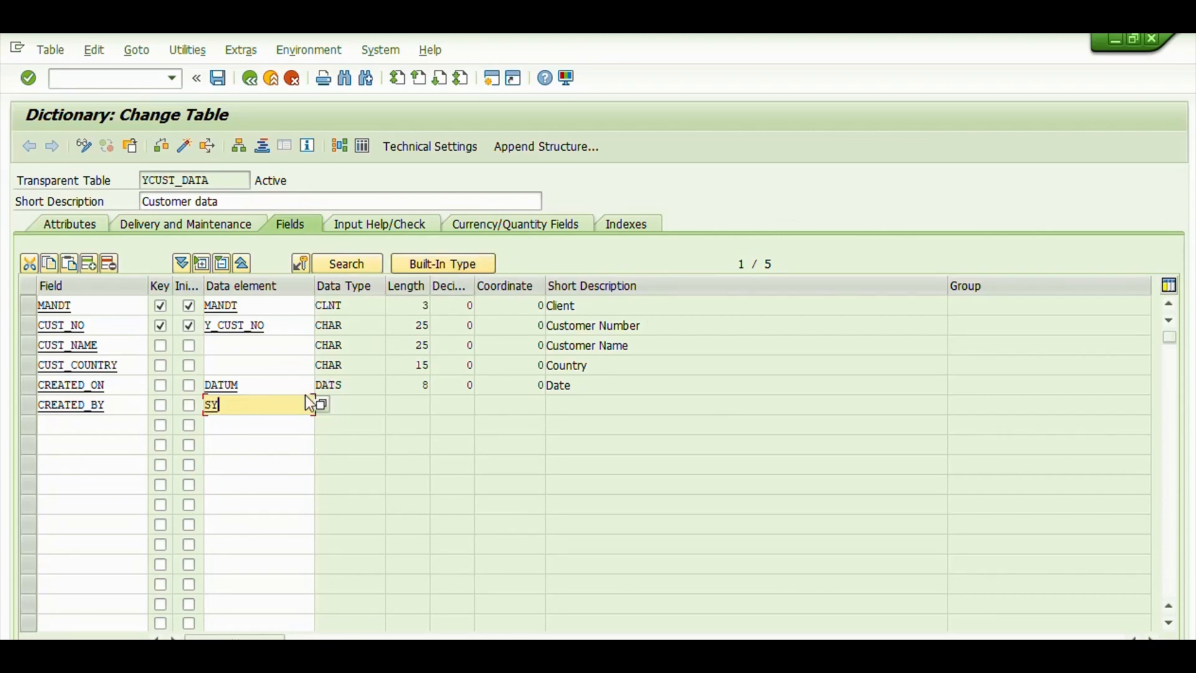
pyautogui.write('-UNAME')
pyautogui.press('Return')
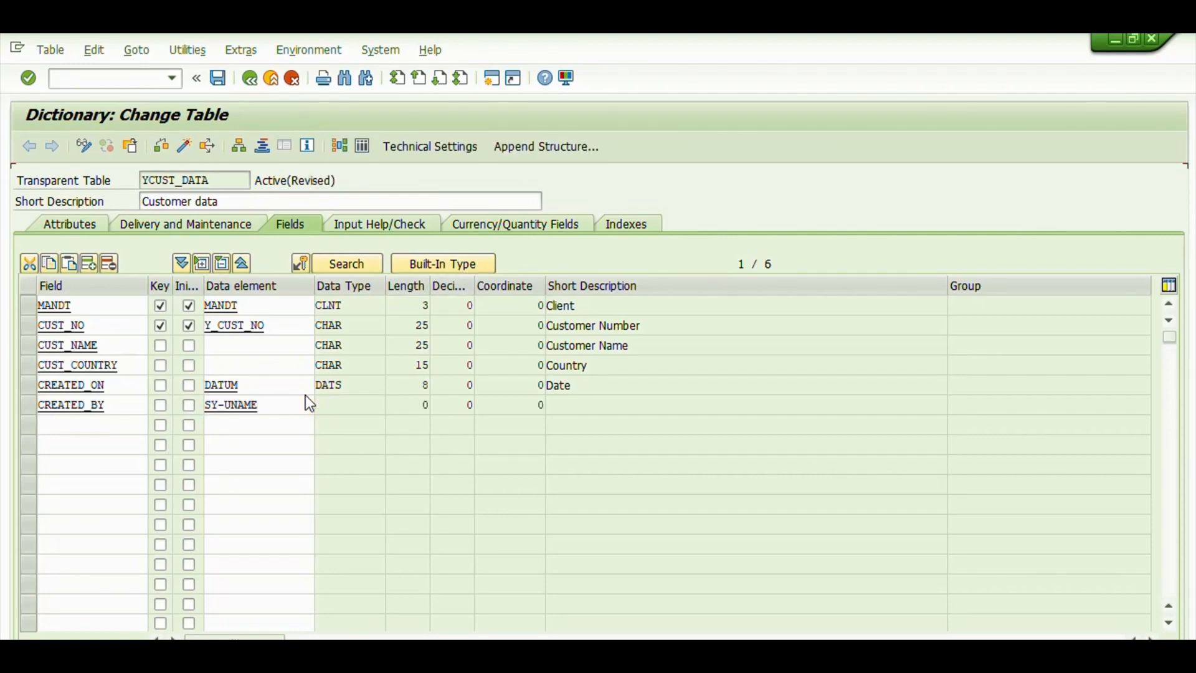
# - Set the data element of CREATED_BY to UNAME and activate table YCUST_DATA
pyautogui.write('UNAME')
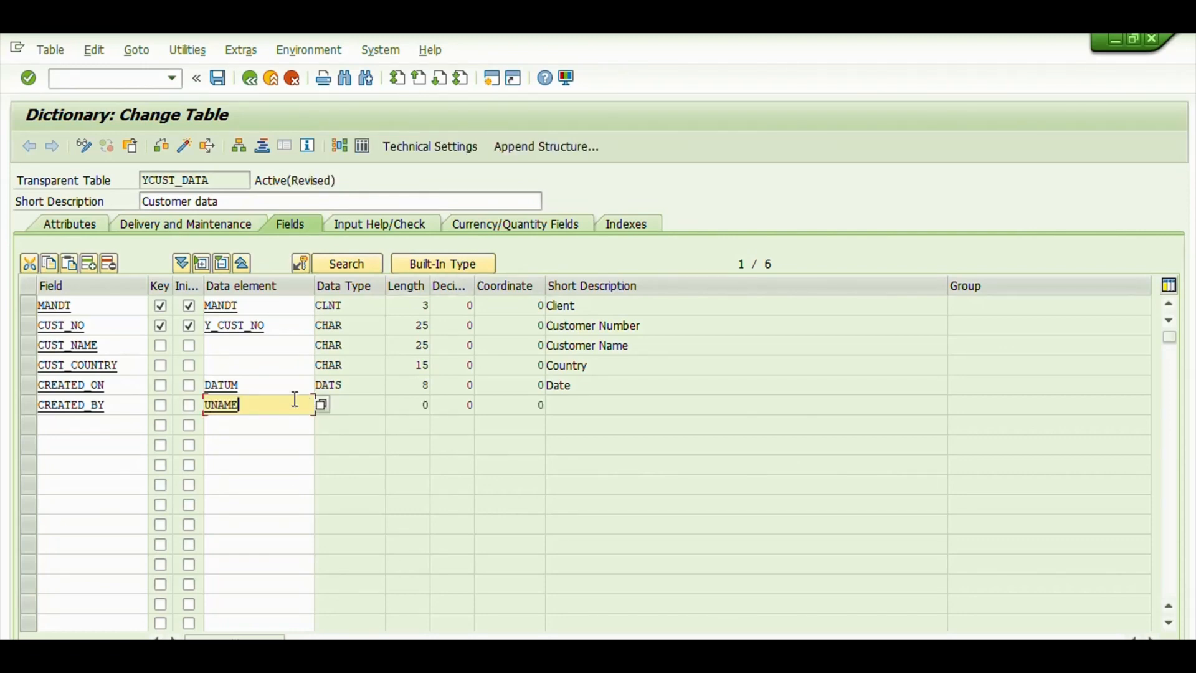
pyautogui.press('Return')
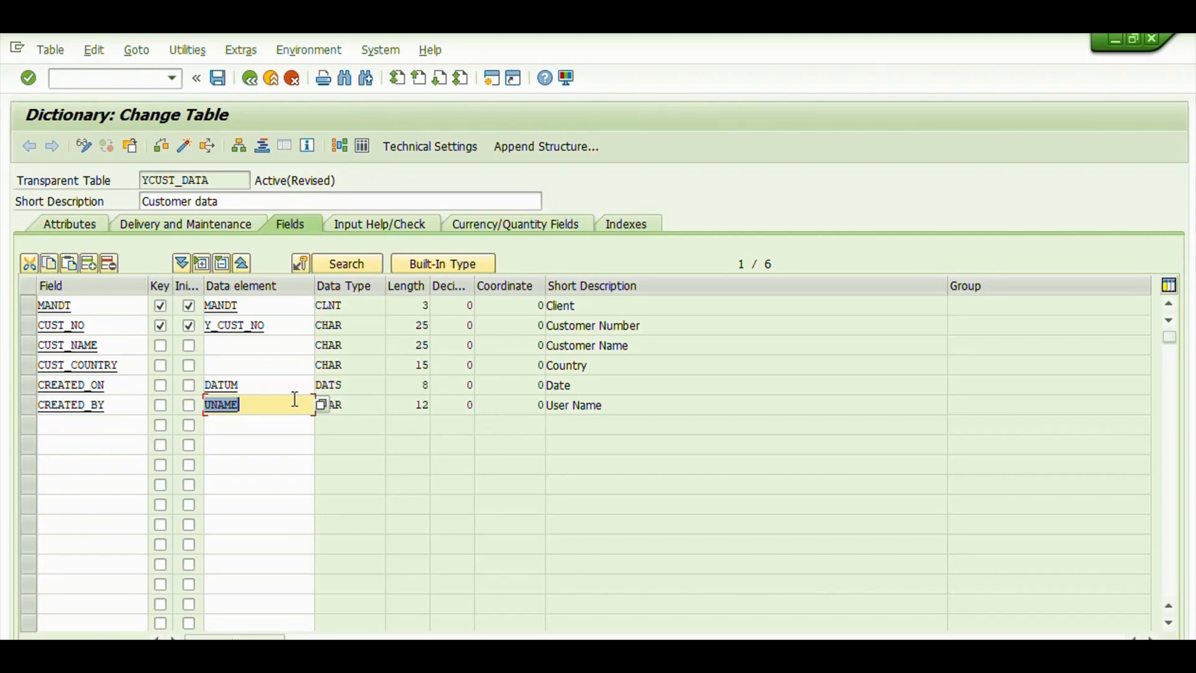
pyautogui.press('Return')
pyautogui.click(269, 405)
pyautogui.click(187, 148)
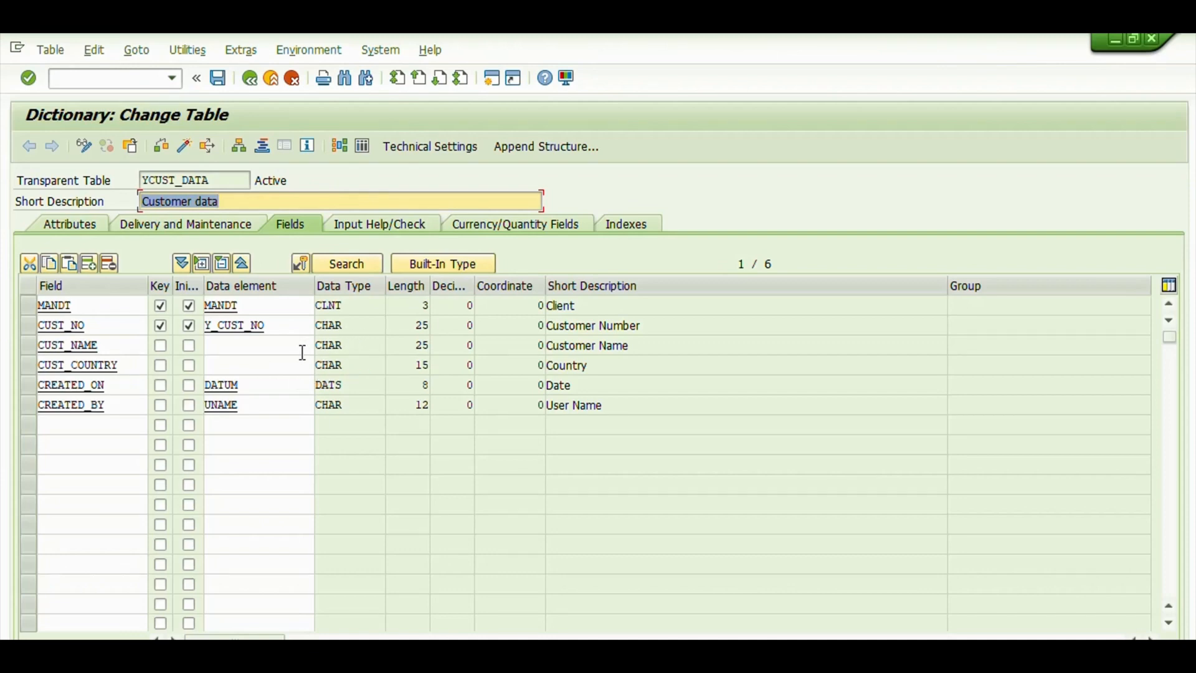
# - Examine the data types of the fields CUST_NAME to CREATED_BY, and the data element and length of CUST_NO
pyautogui.click(368, 346)
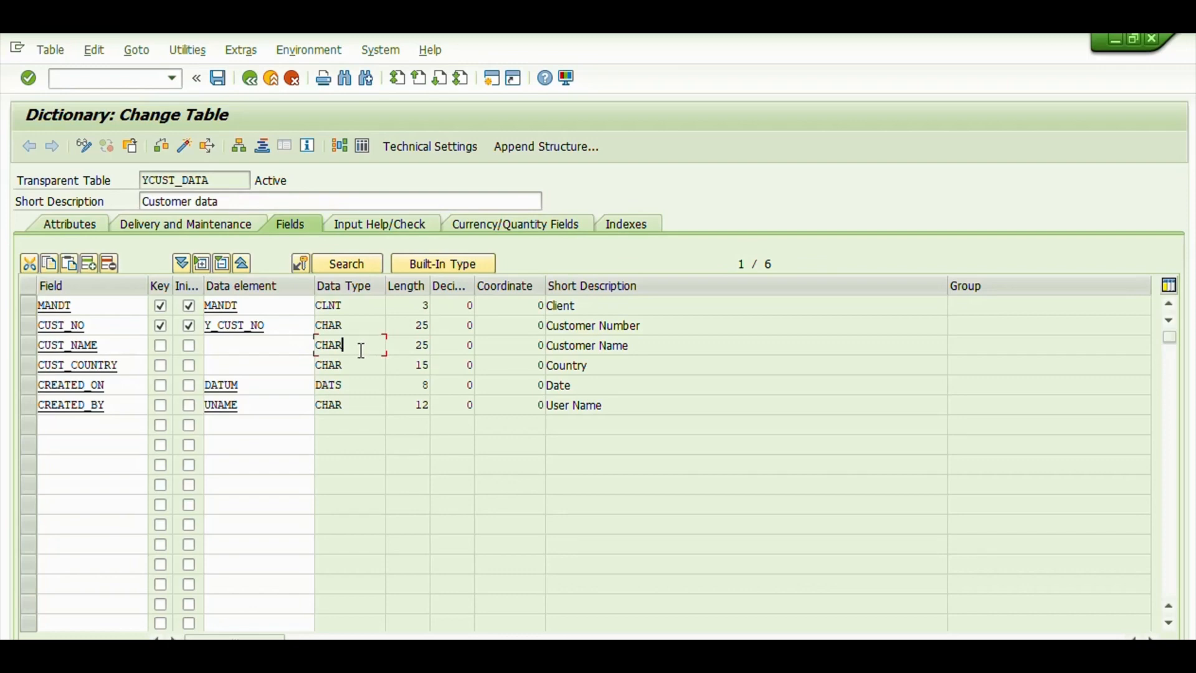
pyautogui.click(359, 365)
pyautogui.click(347, 384)
pyautogui.click(347, 407)
pyautogui.click(287, 328)
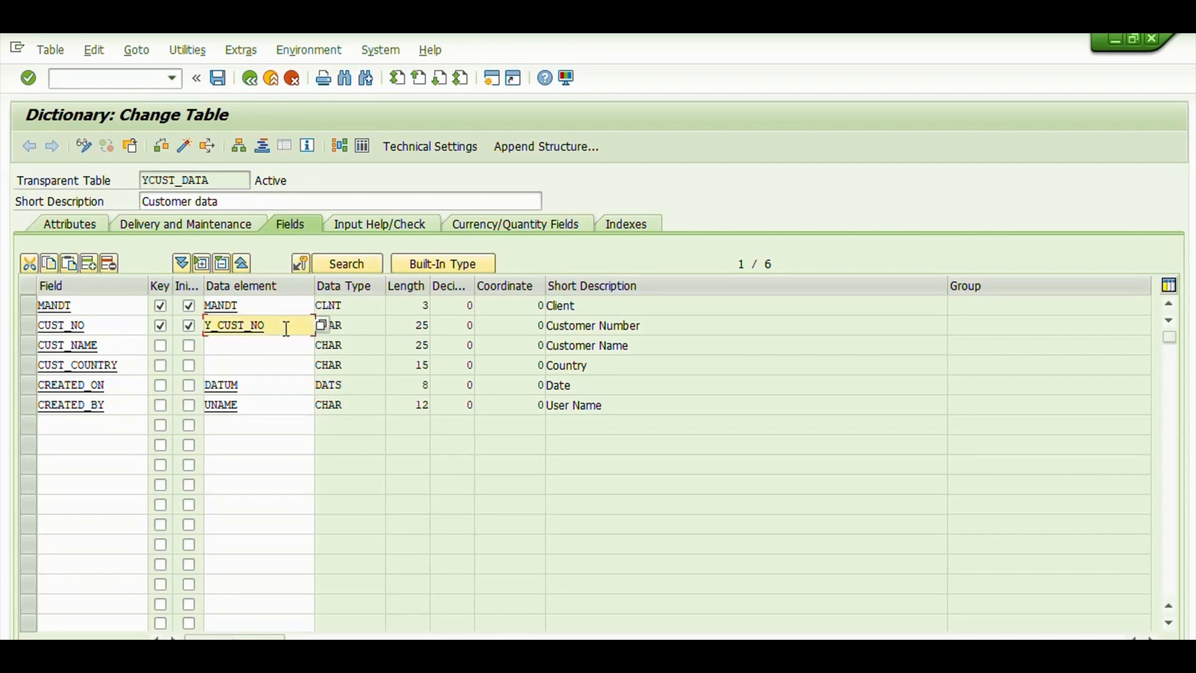
pyautogui.click(419, 326)
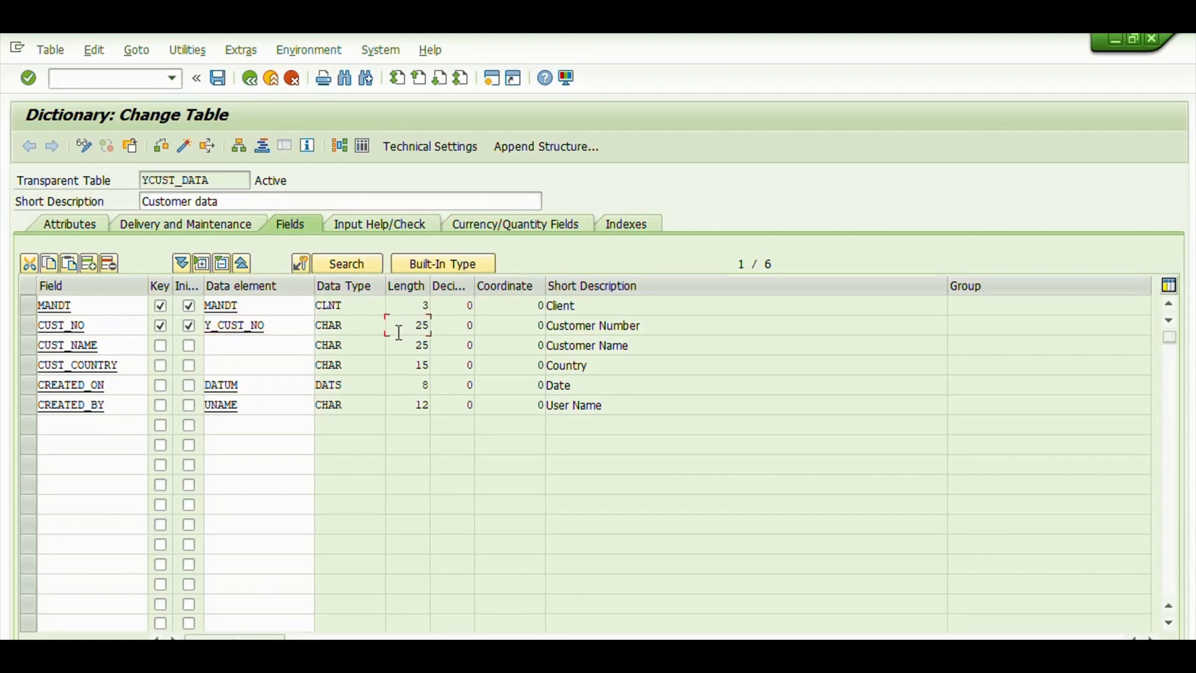
# - Open data element Y_CUST_NO from the CUST_NO field, enable editing, and open its domain Y_CUST_NO
pyautogui.doubleClick(243, 326)
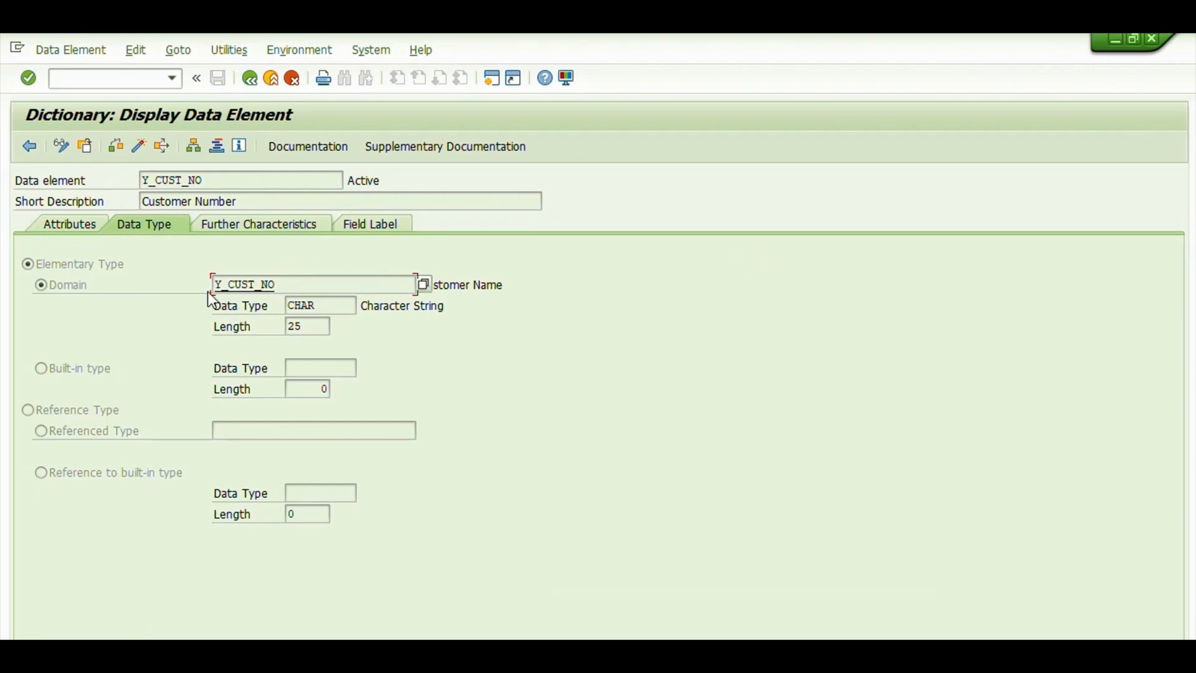
pyautogui.click(63, 148)
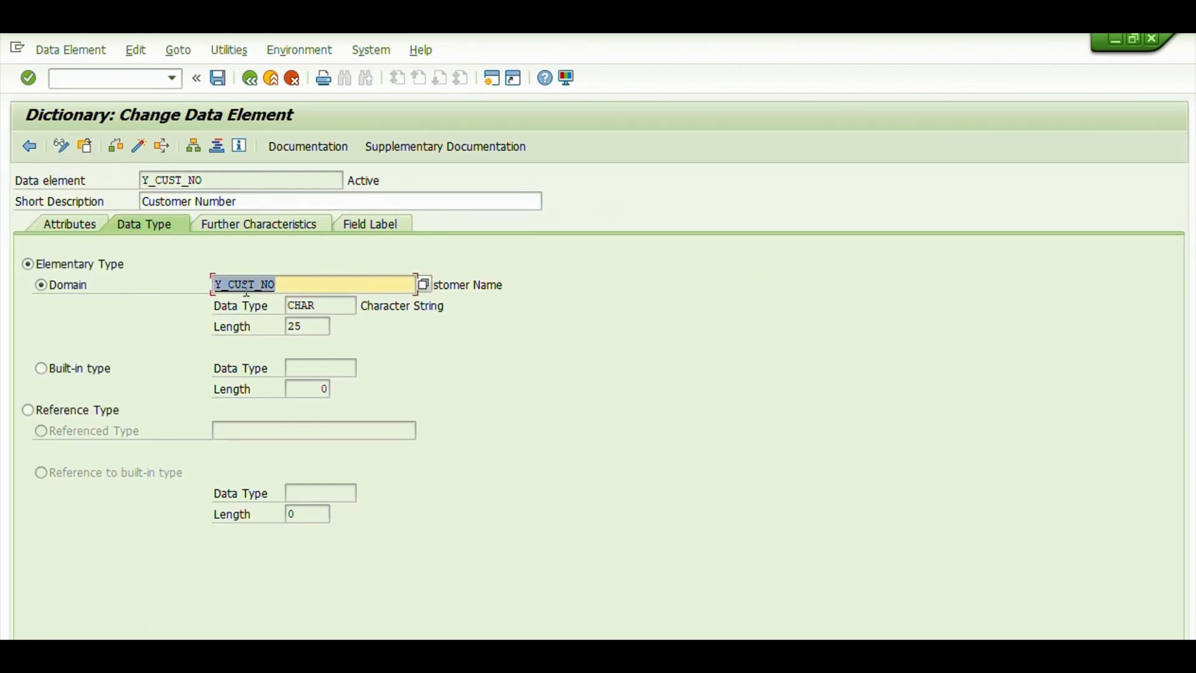
pyautogui.doubleClick(288, 284)
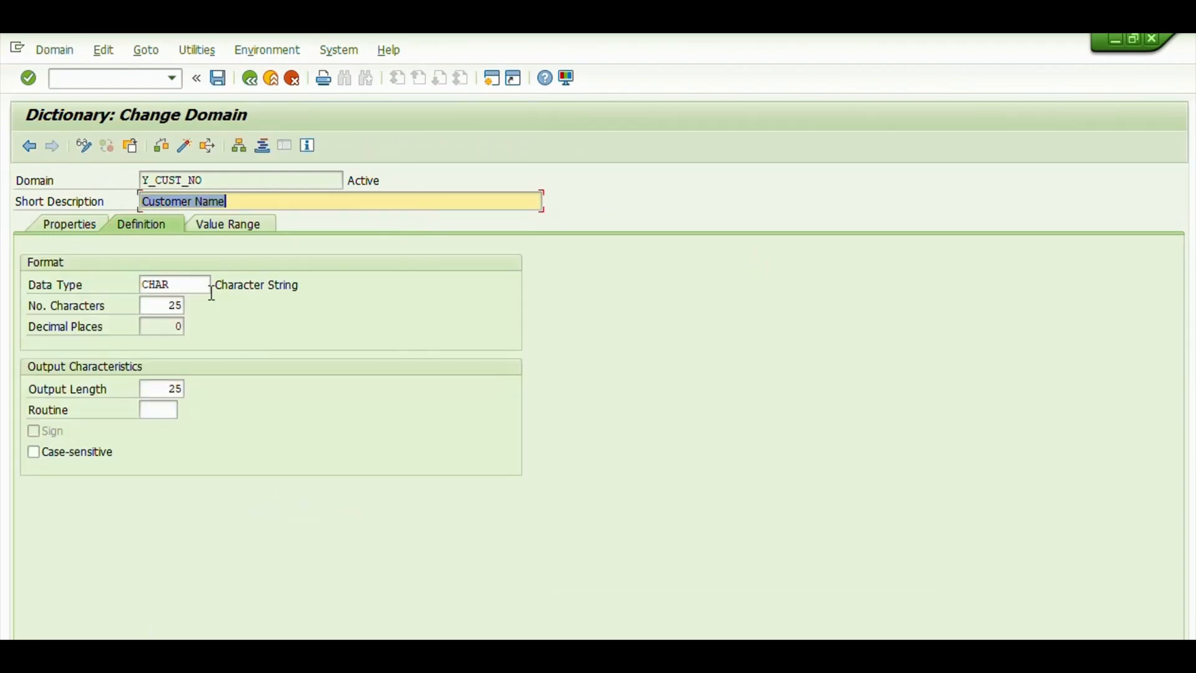
# - Change the data type of domain Y_CUST_NO to NUMC, chosen from the list of ABAP Dictionary data types
pyautogui.click(184, 288)
pyautogui.press('BackSpace')
pyautogui.press('BackSpace')
pyautogui.press('BackSpace')
pyautogui.press('BackSpace')
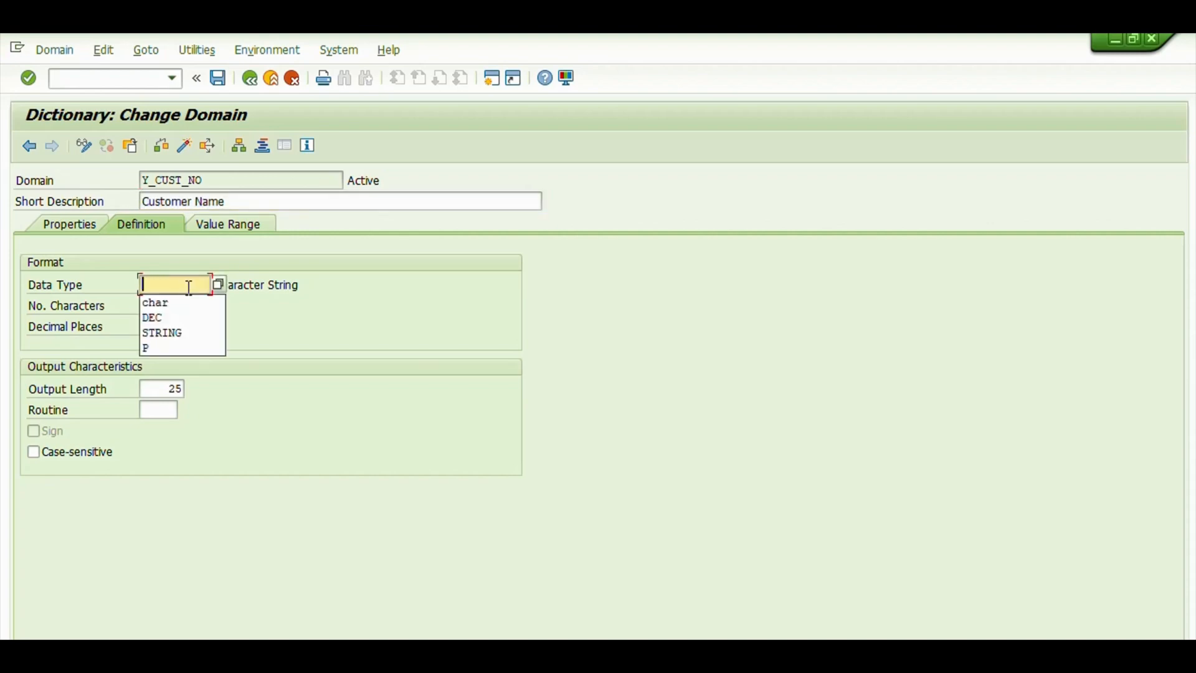
pyautogui.click(215, 285)
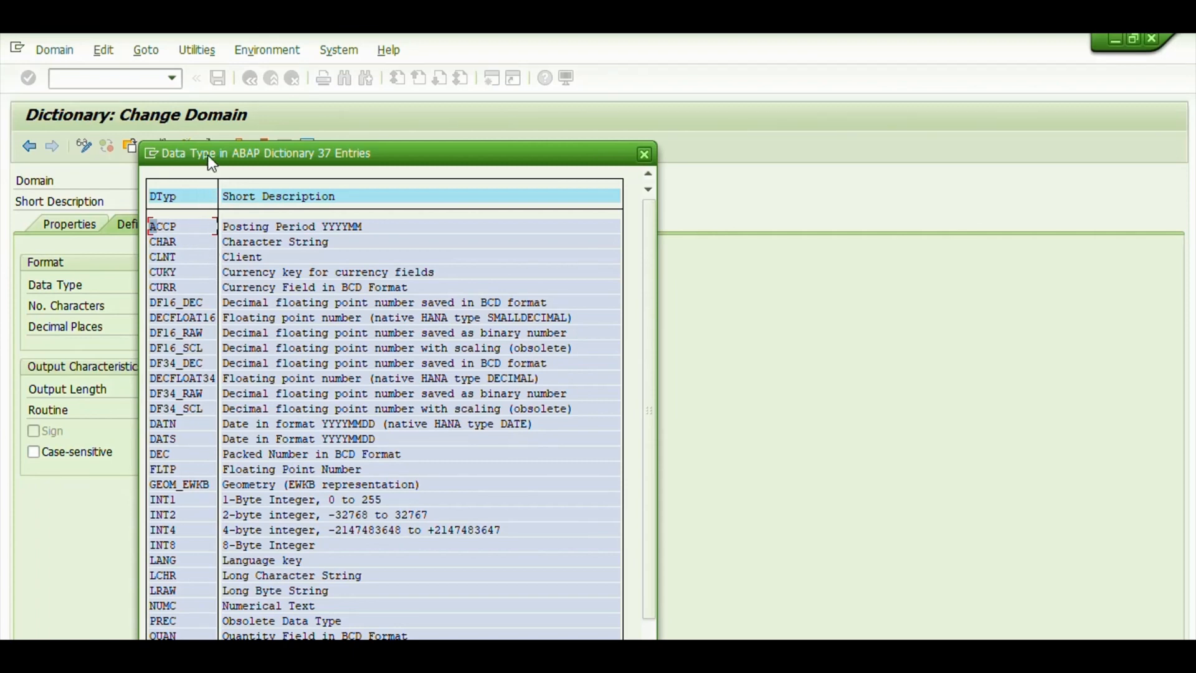
pyautogui.moveTo(207, 155); pyautogui.dragTo(245, 139)
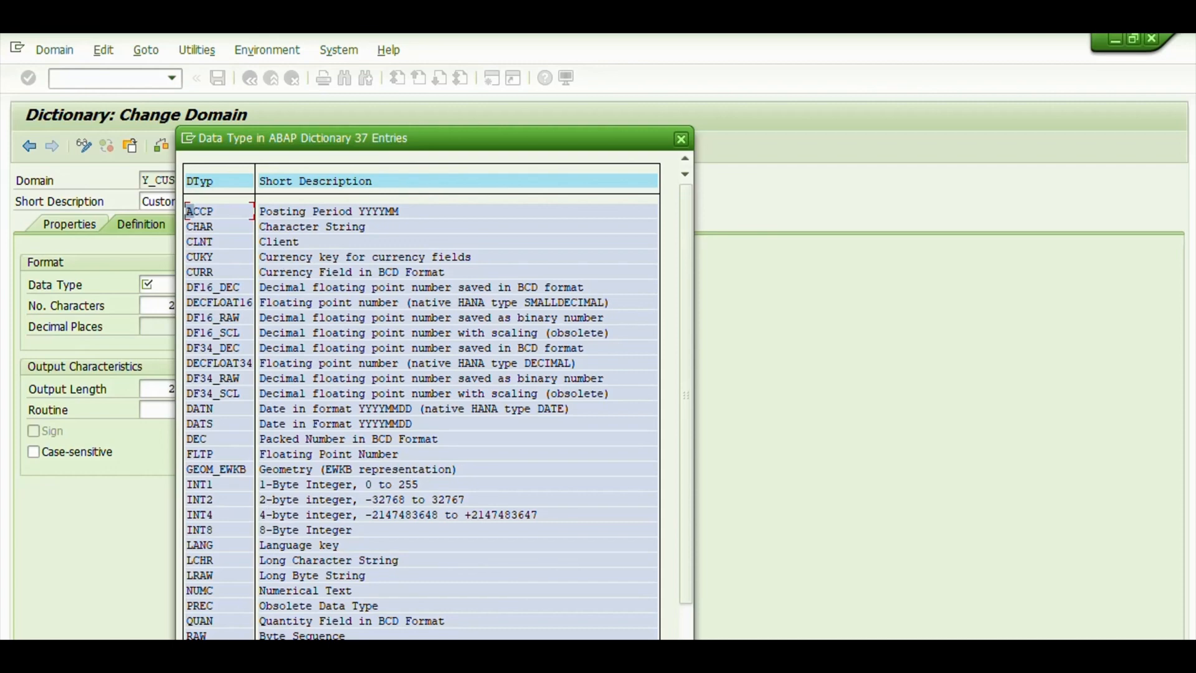
pyautogui.click(323, 592)
pyautogui.doubleClick(199, 593)
# - Set the number of characters of domain Y_CUST_NO to 10, activate the domain, and return to table YCUST_DATA
pyautogui.click(170, 307)
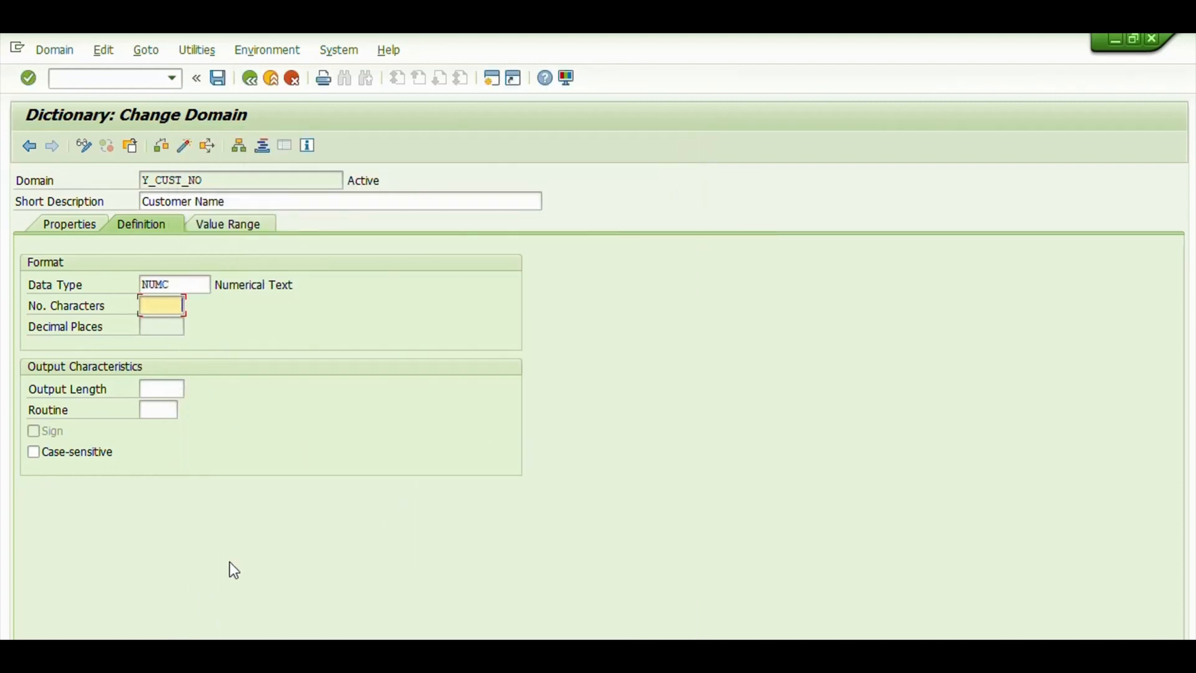
pyautogui.write('10')
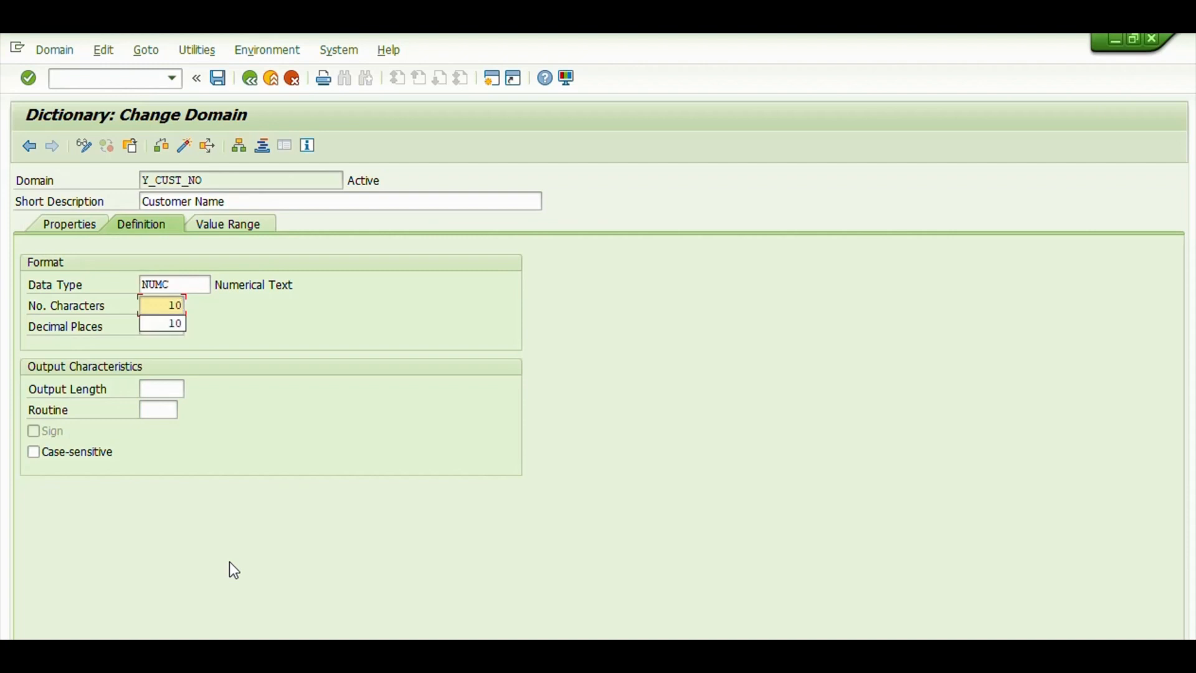
pyautogui.press('Return')
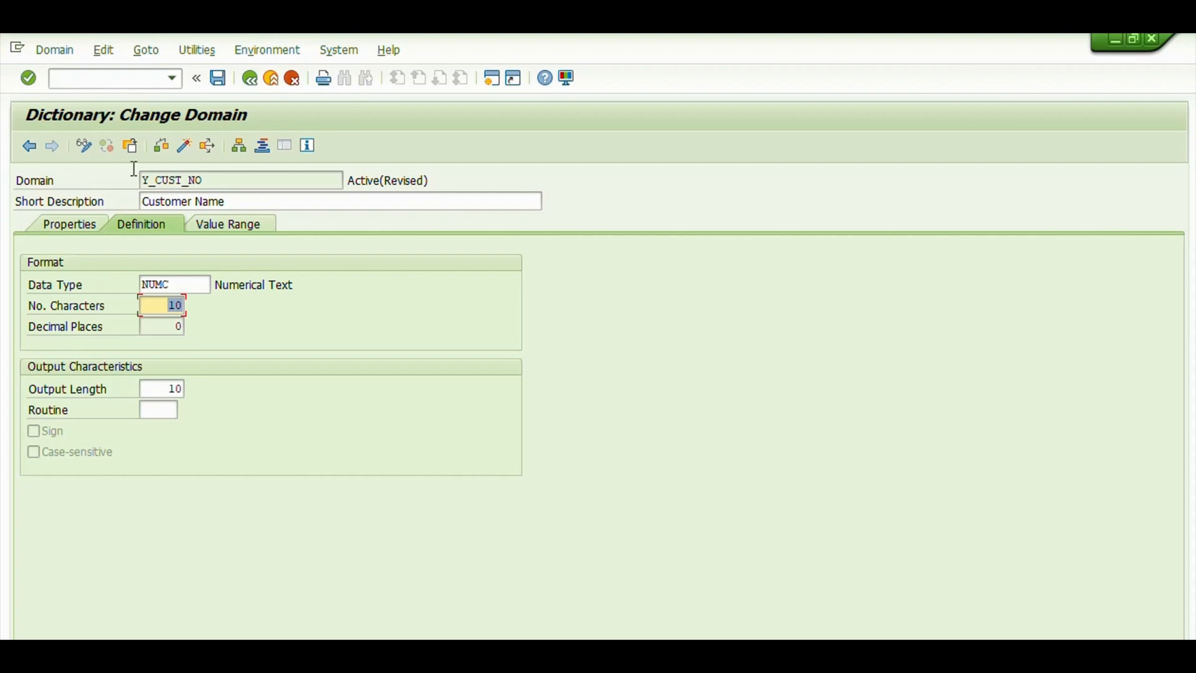
pyautogui.click(178, 147)
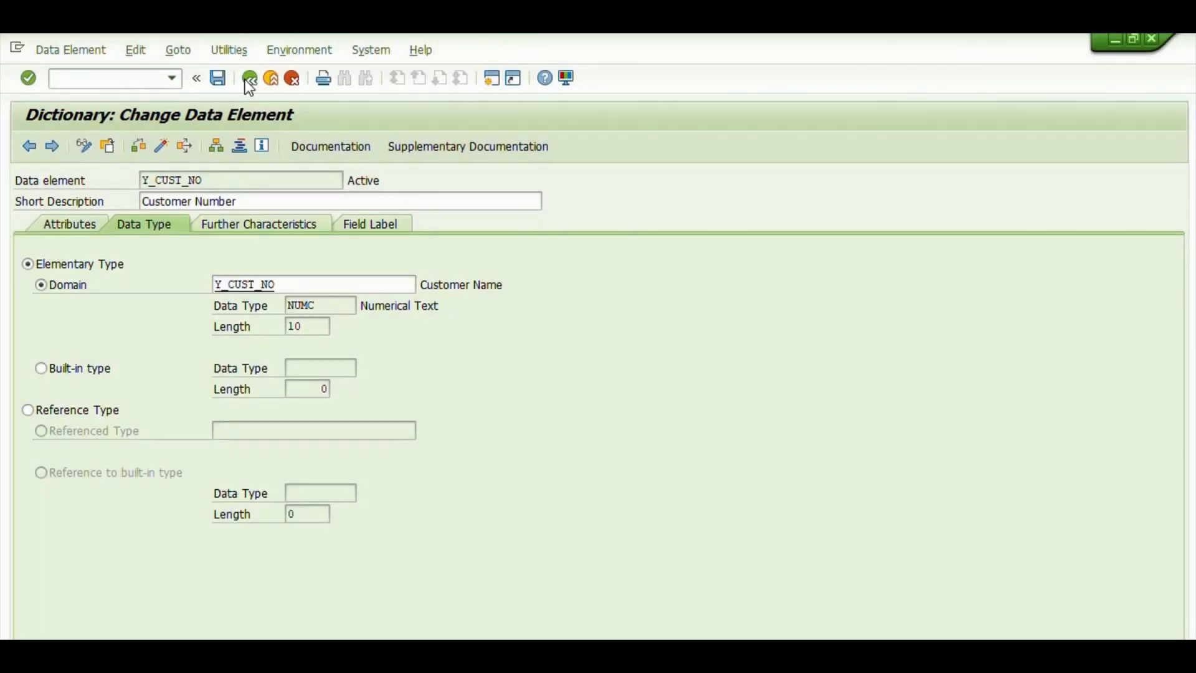
pyautogui.click(249, 78)
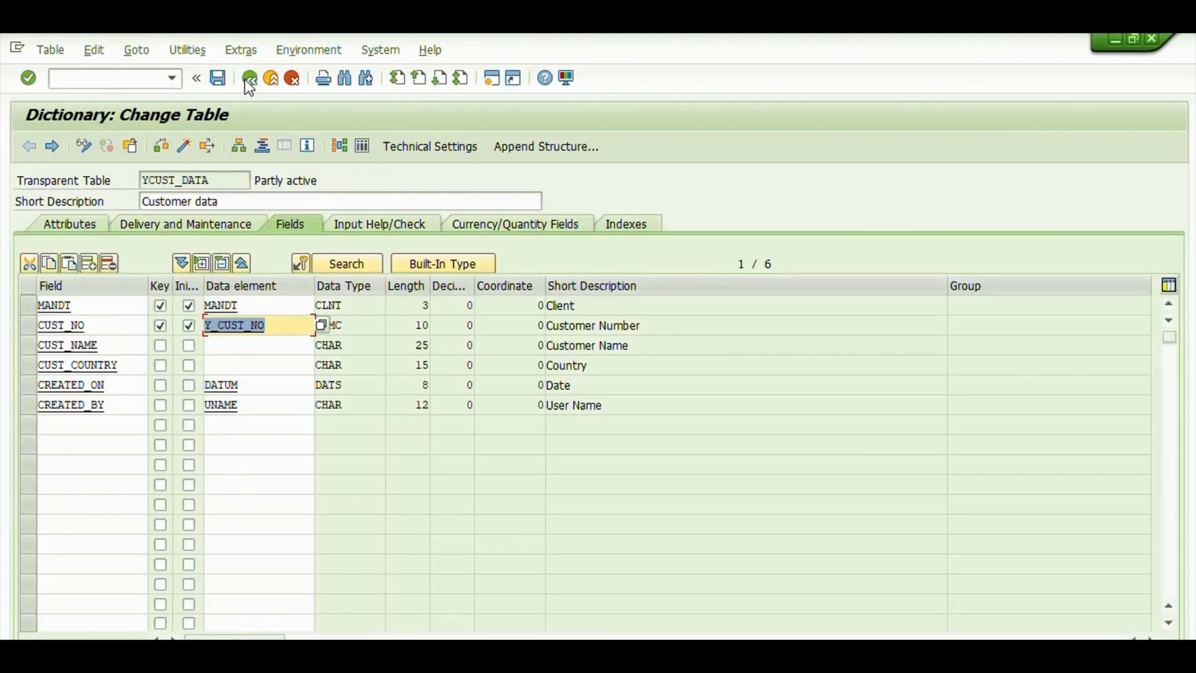
# - Activate and adjust table YCUST_DATA directly in the Database Utility with its data persisted, return to the table definition, and activate the table
pyautogui.click(187, 53)
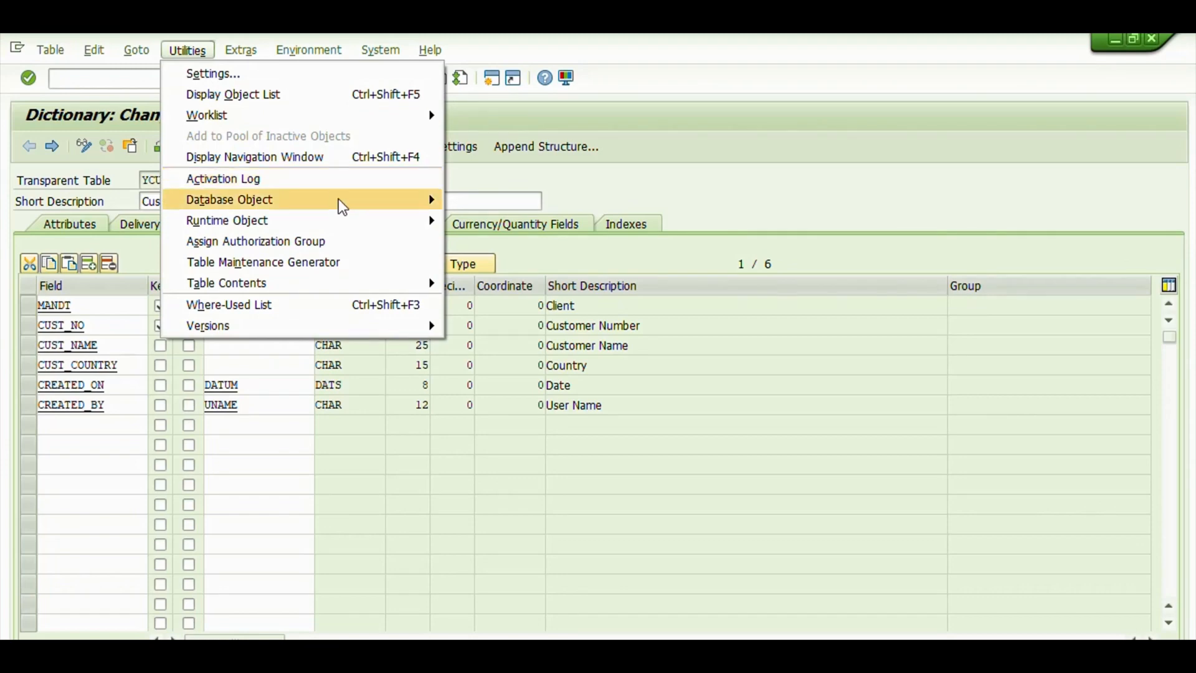
pyautogui.moveTo(380, 201)
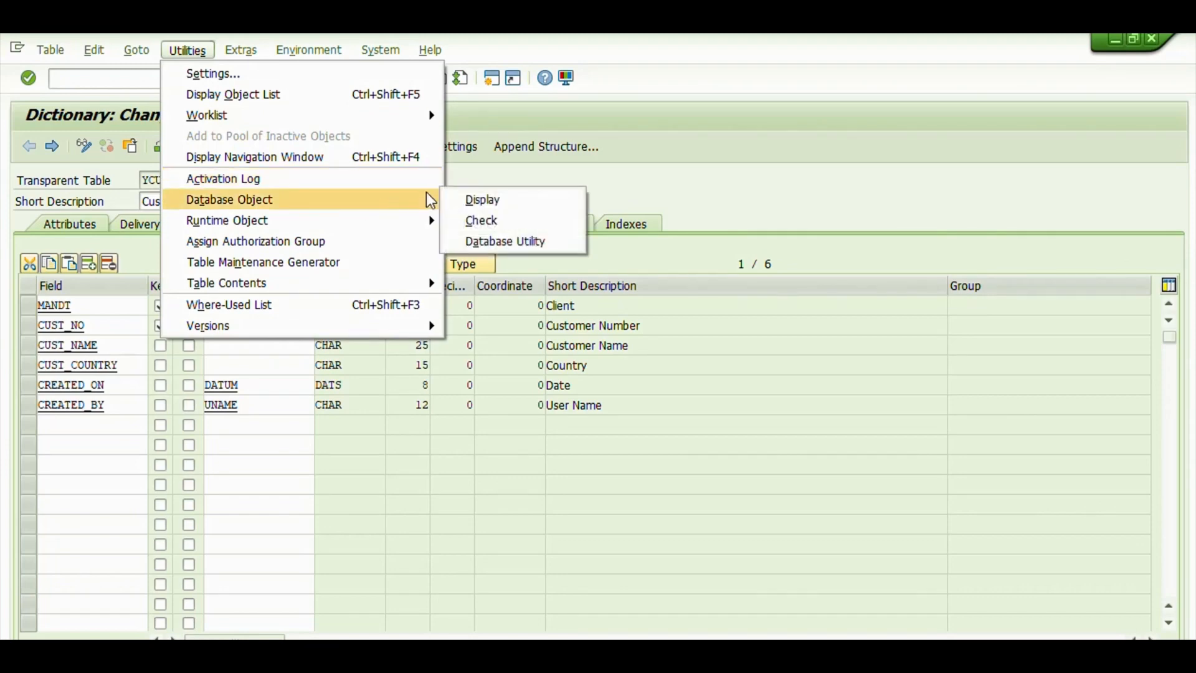
pyautogui.click(540, 242)
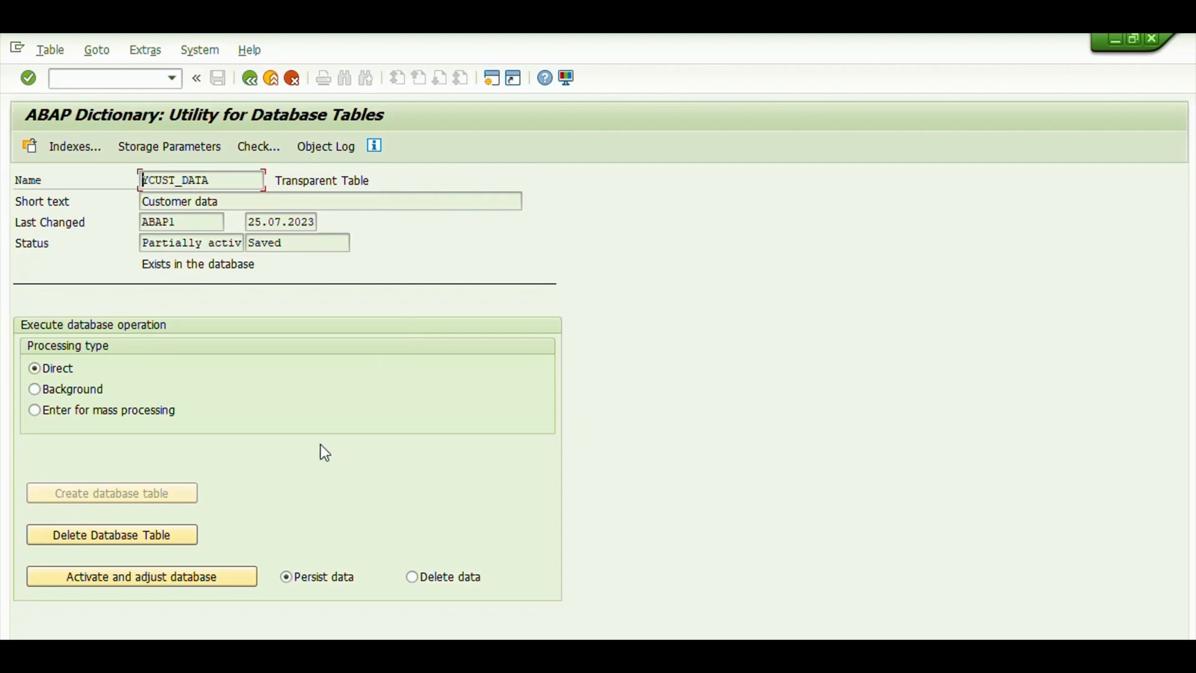
pyautogui.click(195, 580)
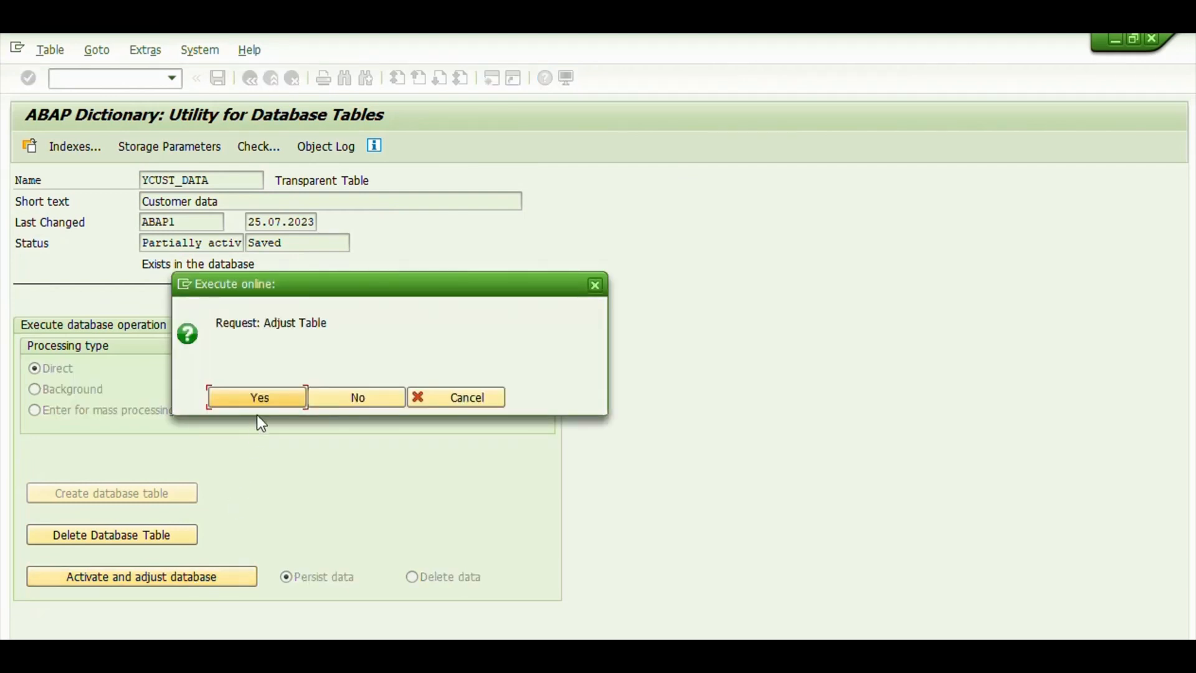
pyautogui.click(268, 398)
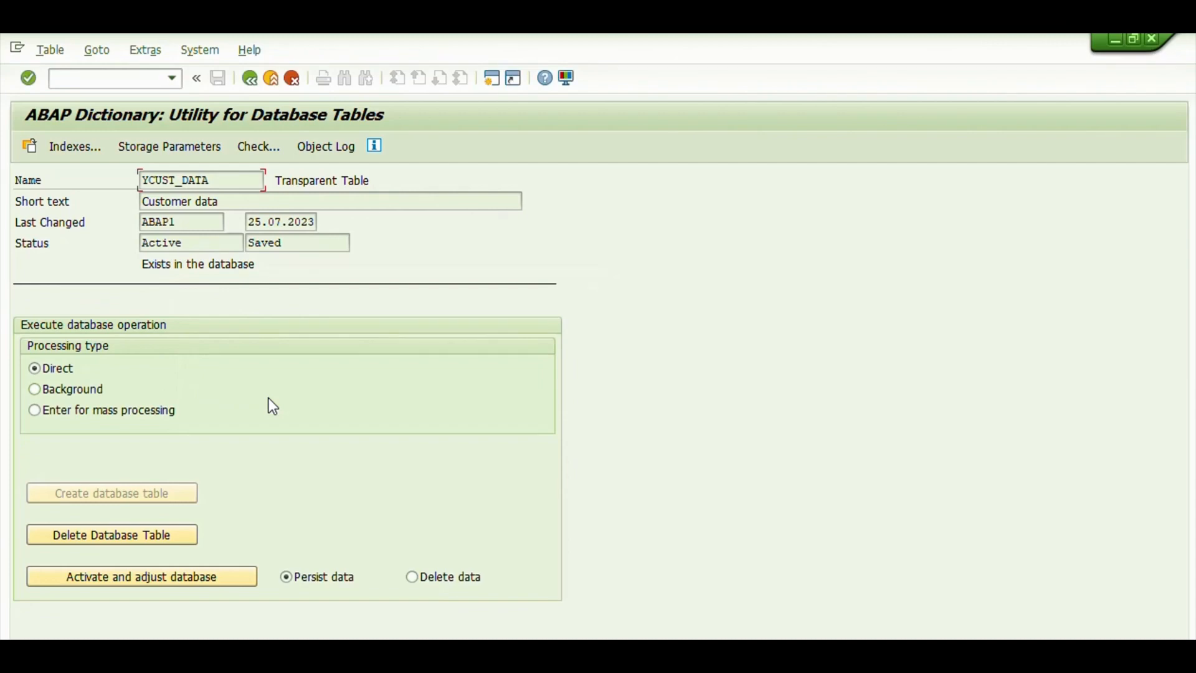
pyautogui.click(250, 80)
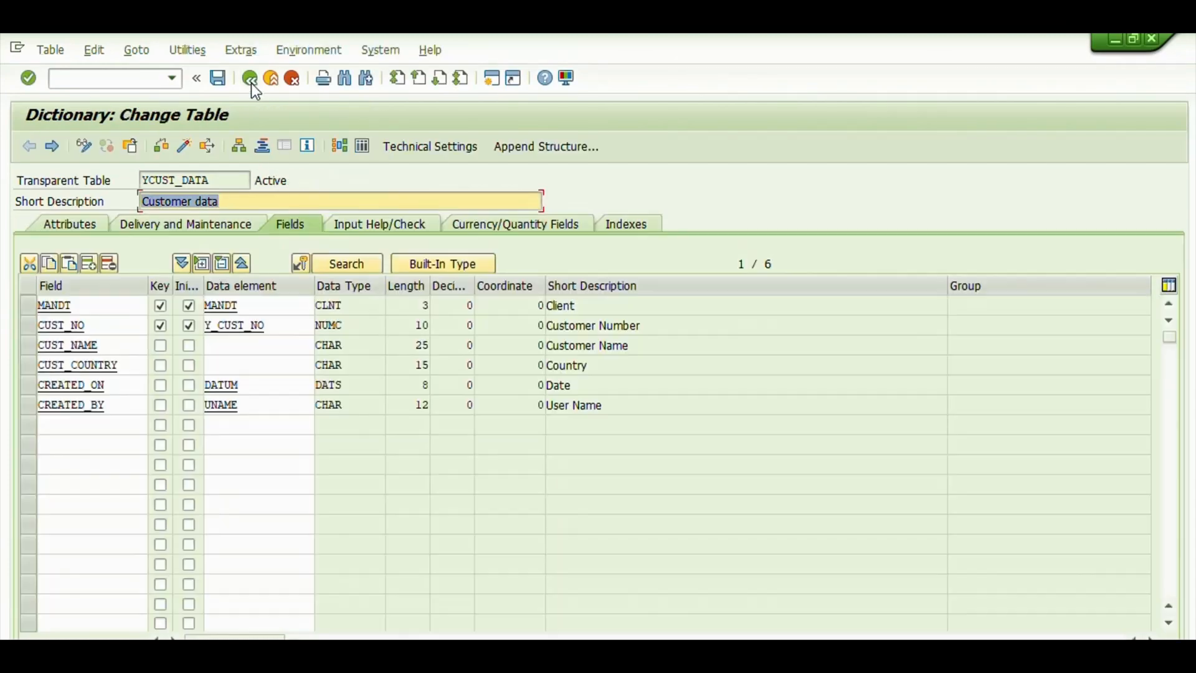
pyautogui.click(188, 147)
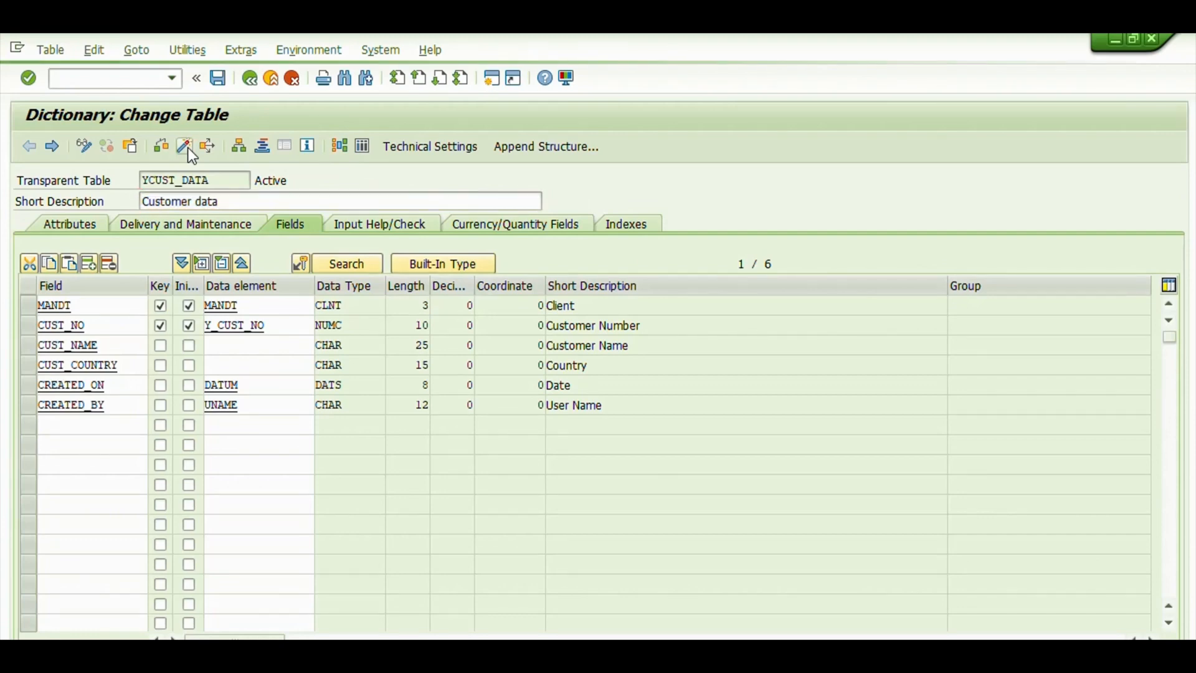
# - Open domain Y_CUST_NO through the CUST_NO field's data element, activate the domain, and return to table YCUST_DATA
pyautogui.doubleClick(249, 325)
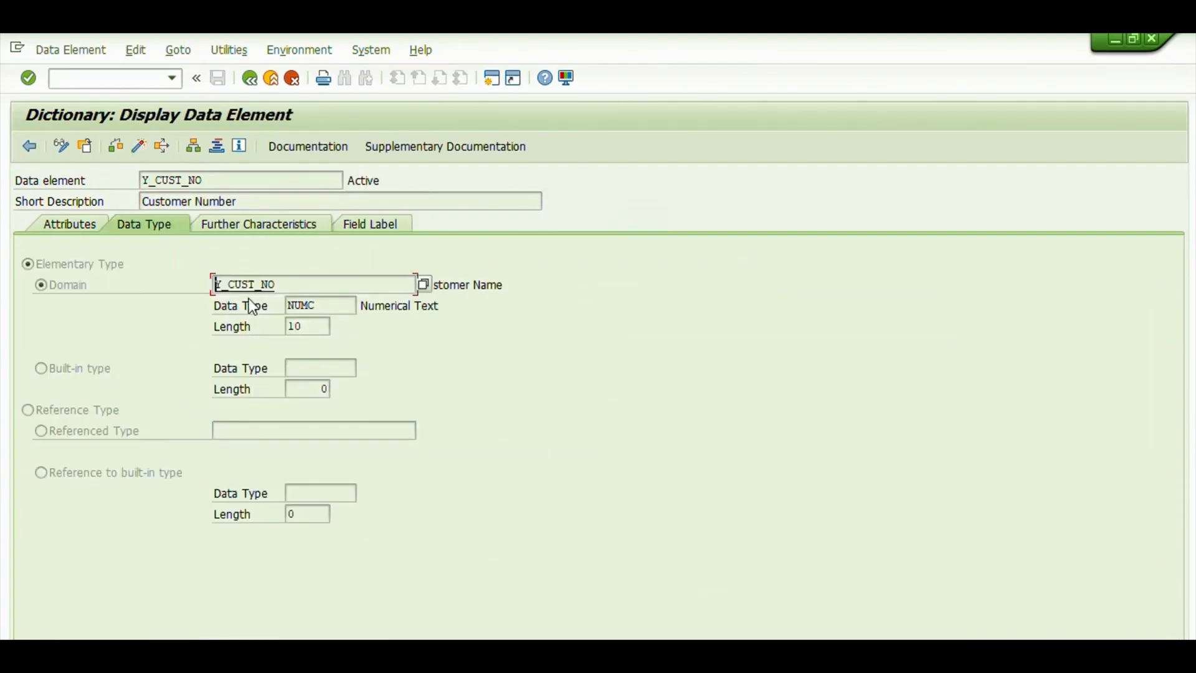
pyautogui.doubleClick(252, 284)
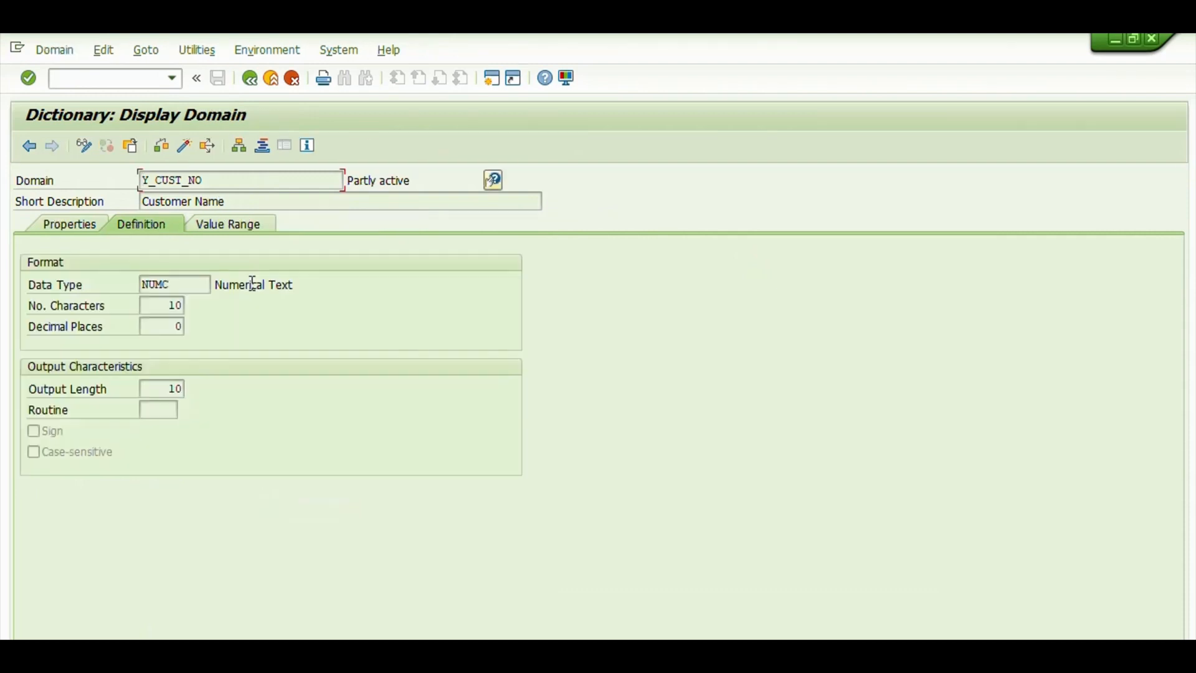
pyautogui.click(183, 152)
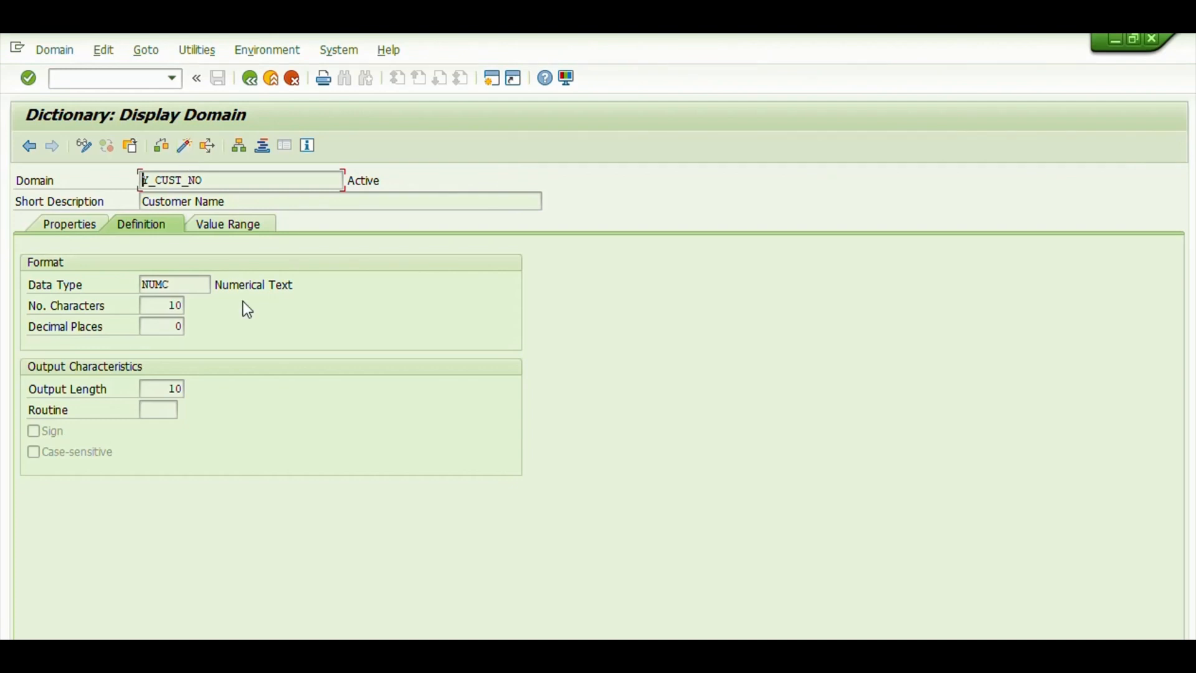
pyautogui.click(250, 79)
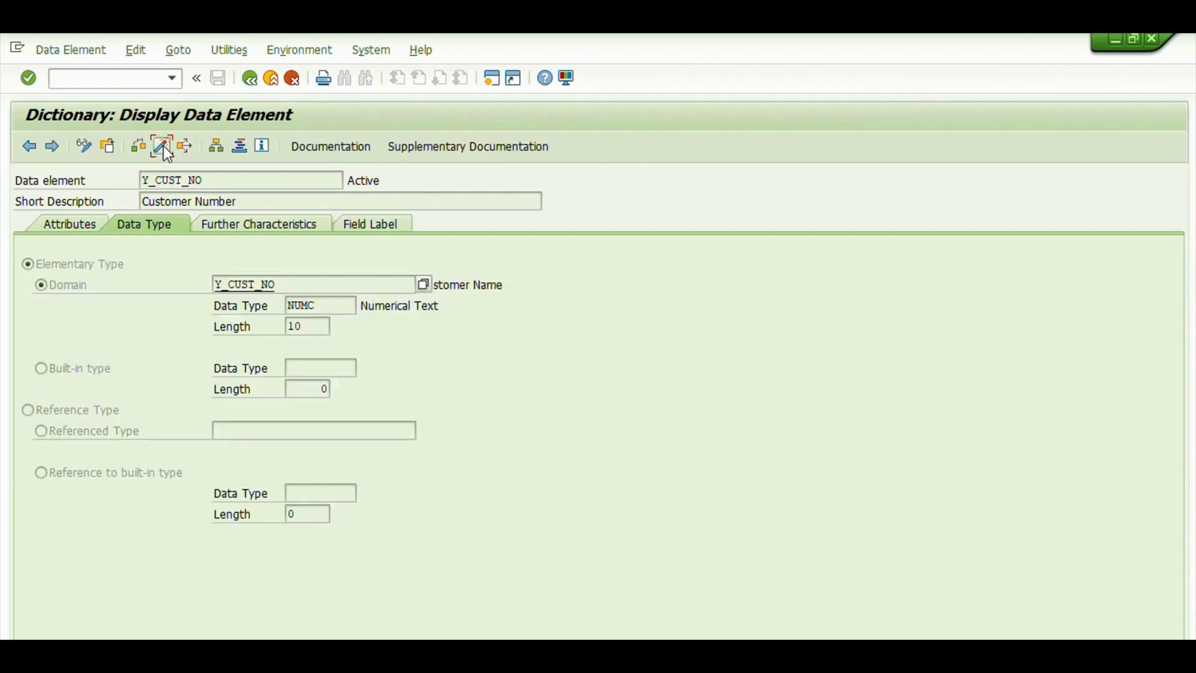
pyautogui.click(247, 82)
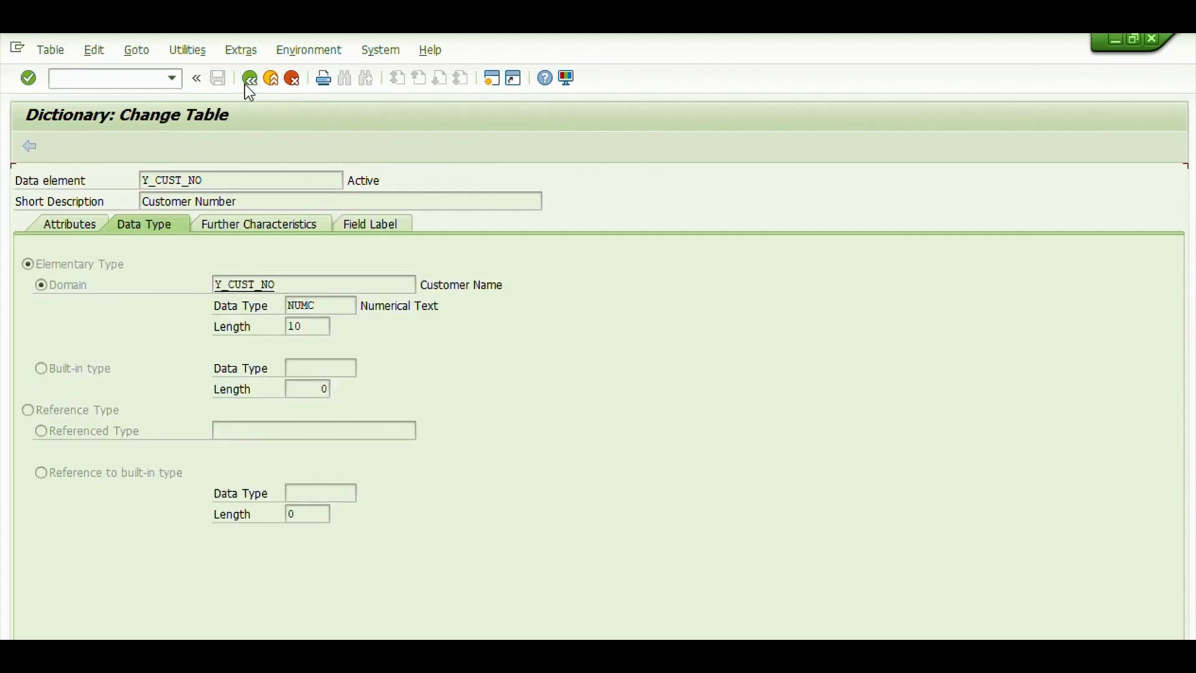